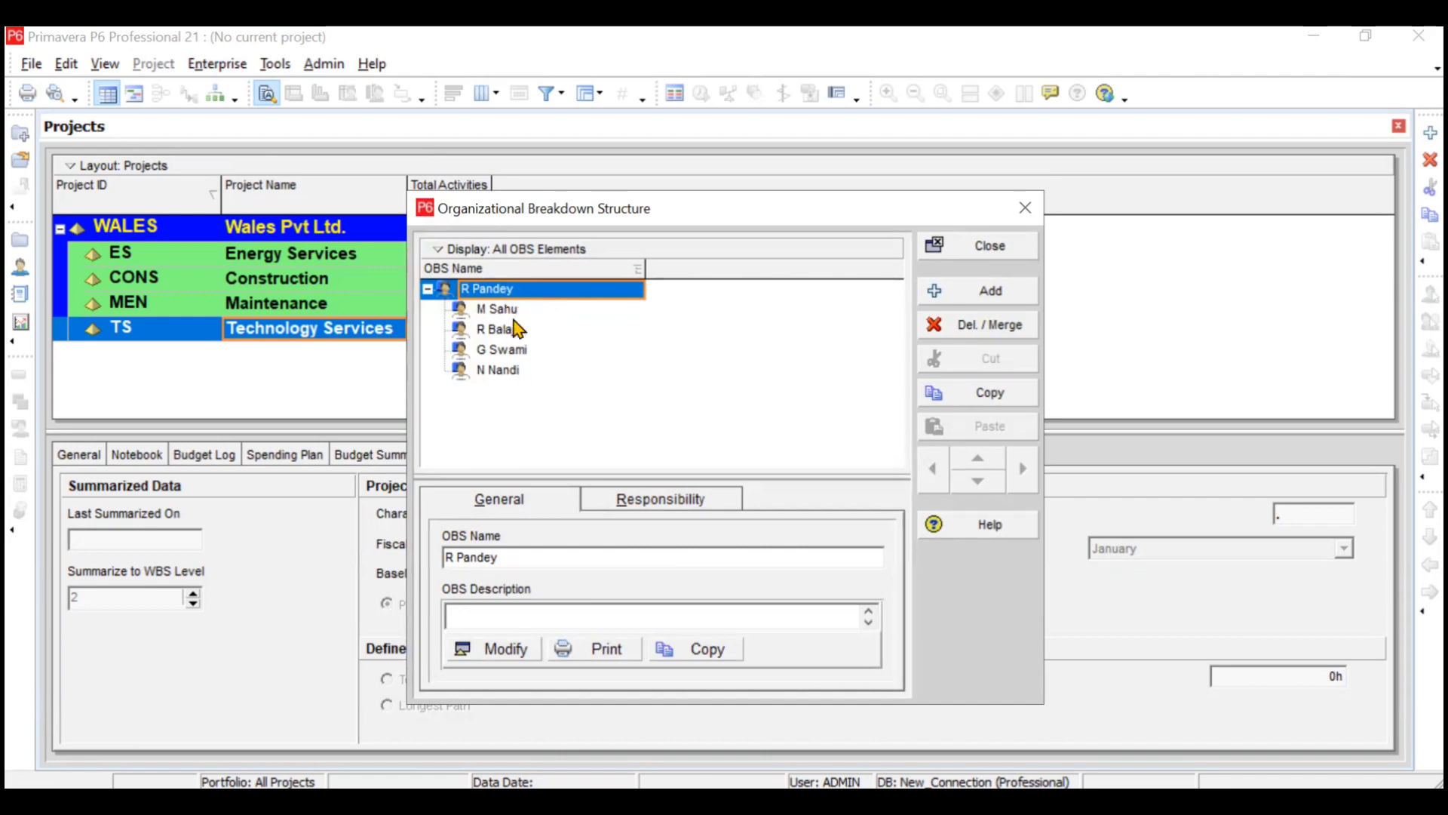
Close the Organizational Breakdown Structure dialog and select a project in the WALES list
left_click(943, 259)
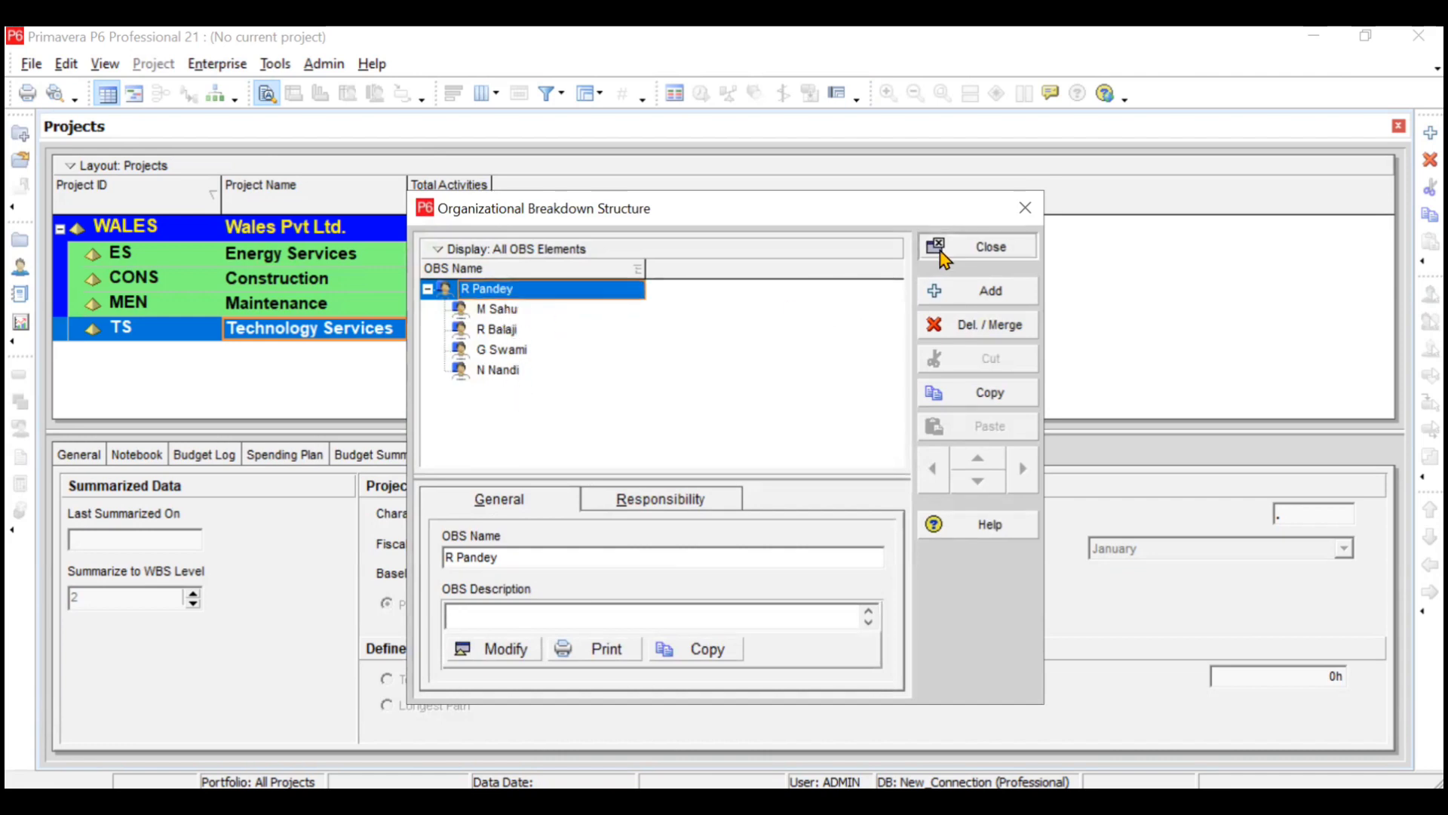
left_click(376, 257)
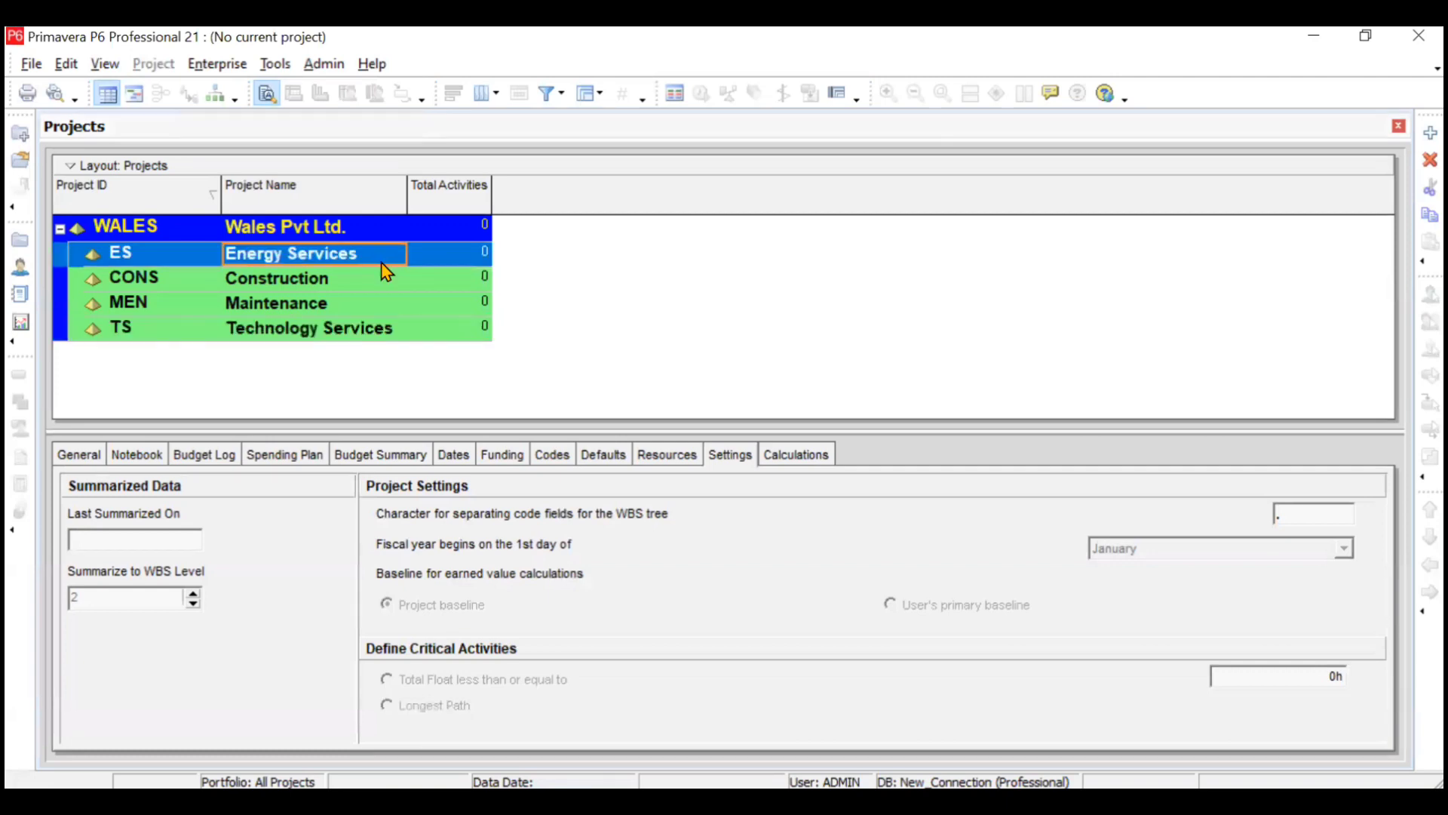
left_click(381, 278)
left_click(381, 305)
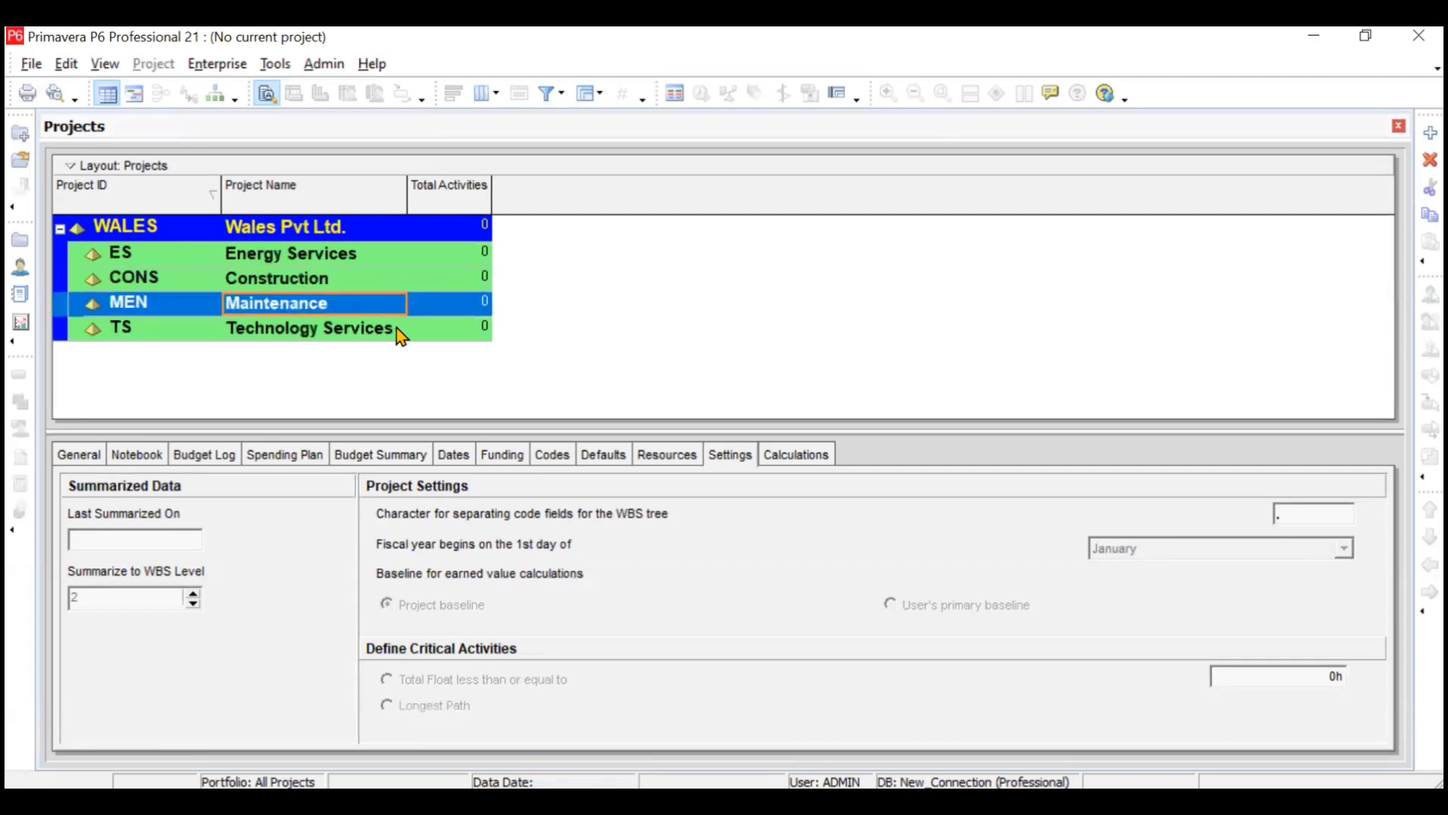
left_click(392, 330)
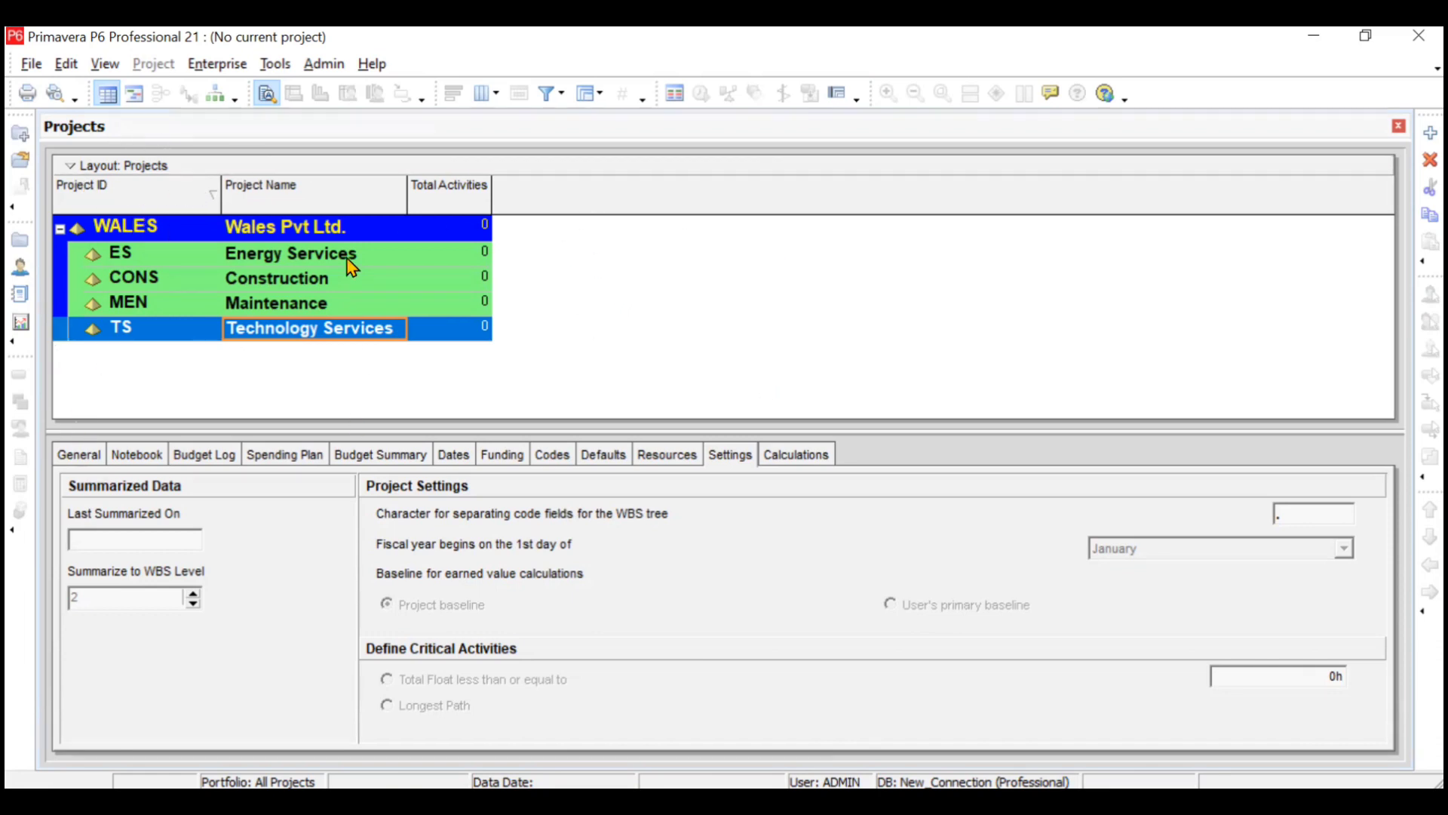
right_click(117, 106)
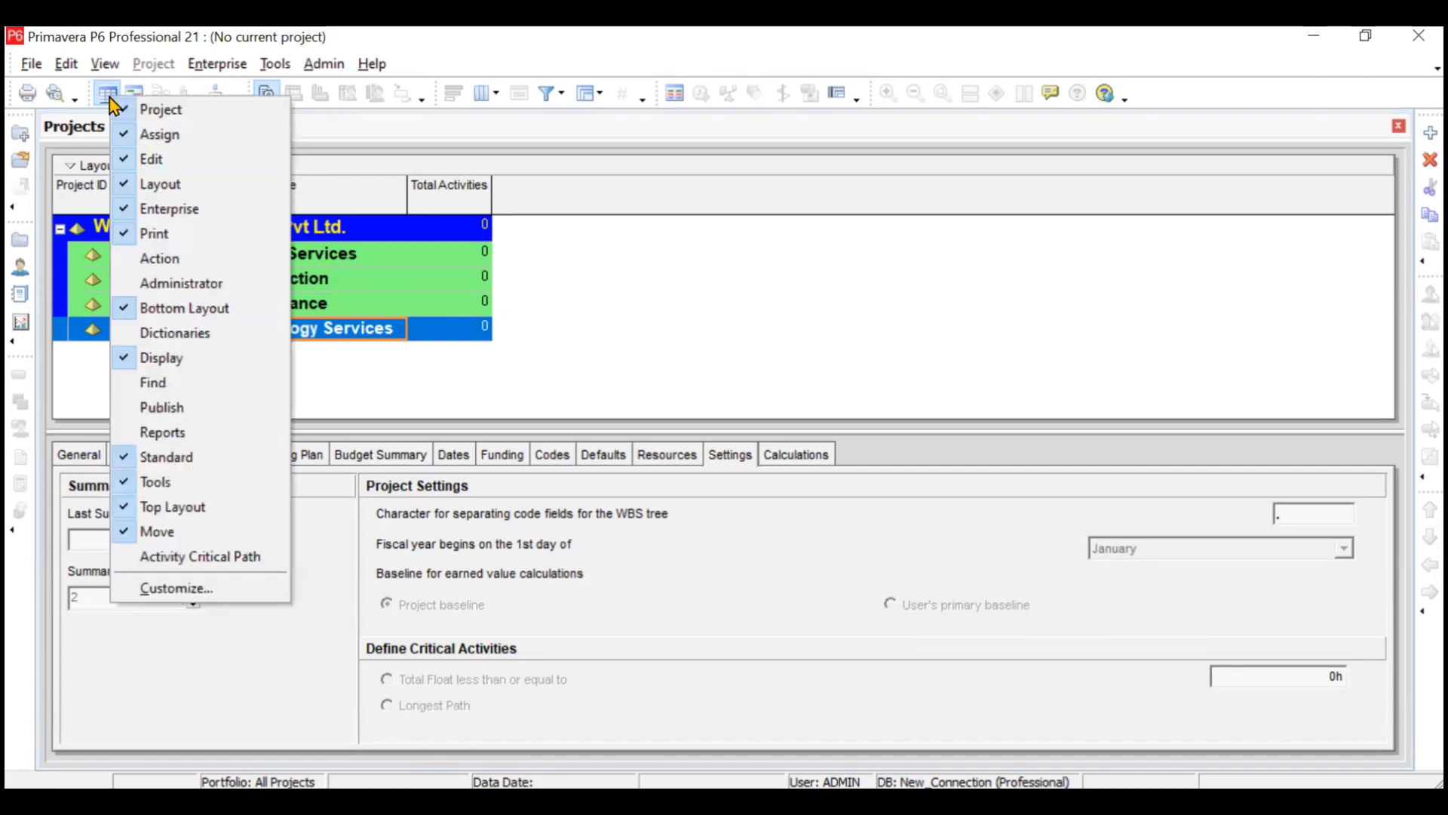
left_click(589, 315)
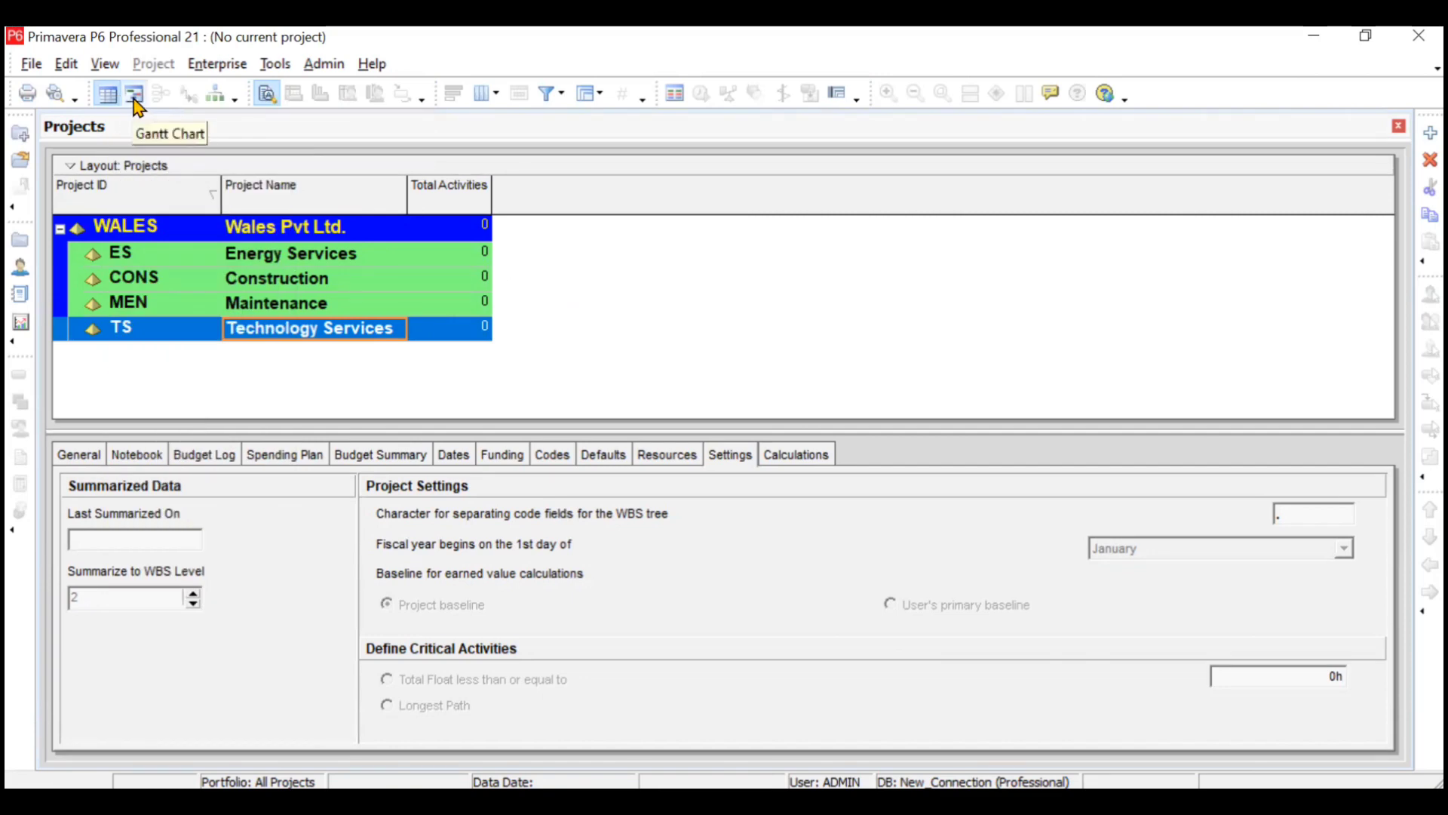
left_click(133, 95)
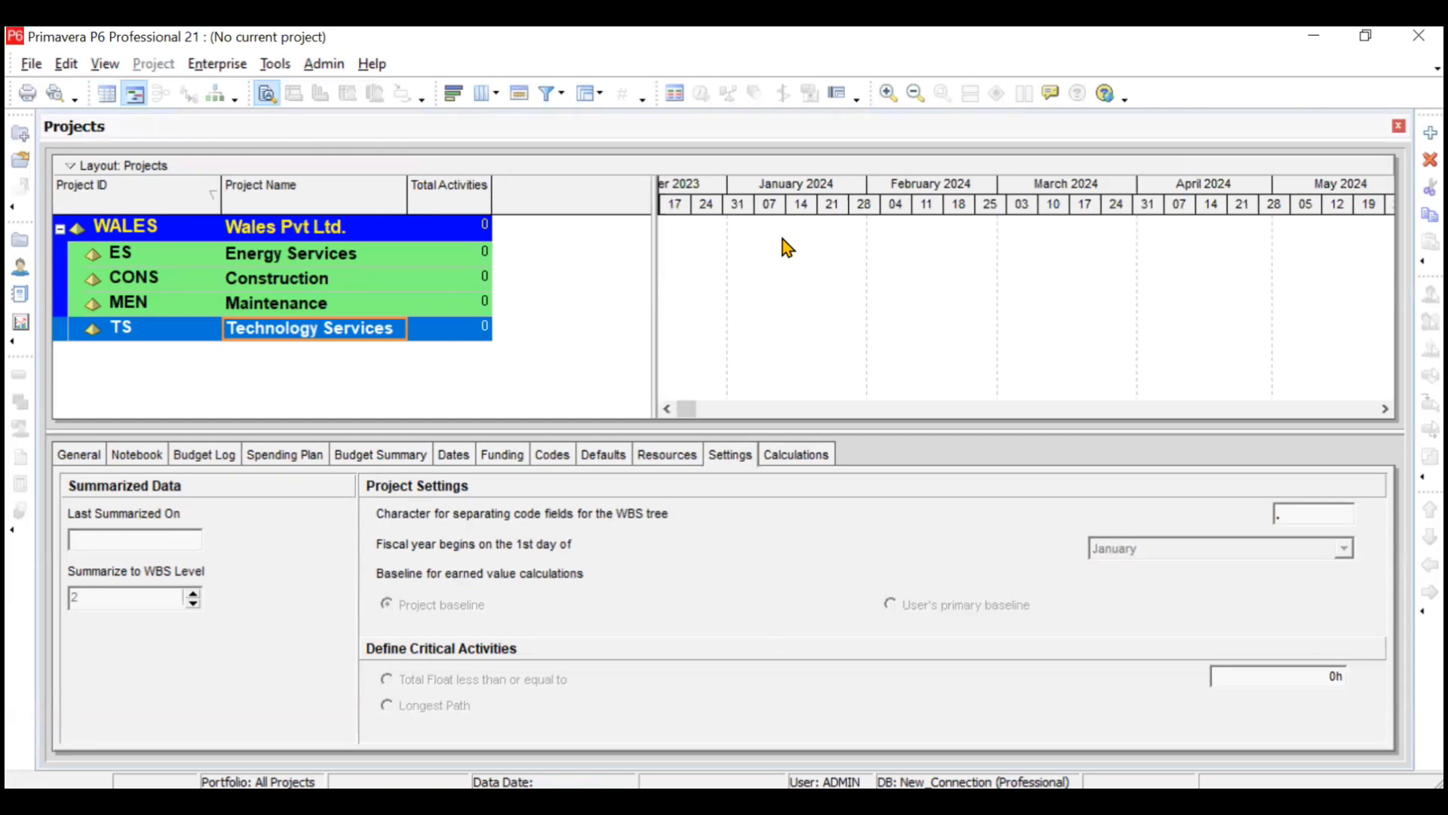
left_click(120, 94)
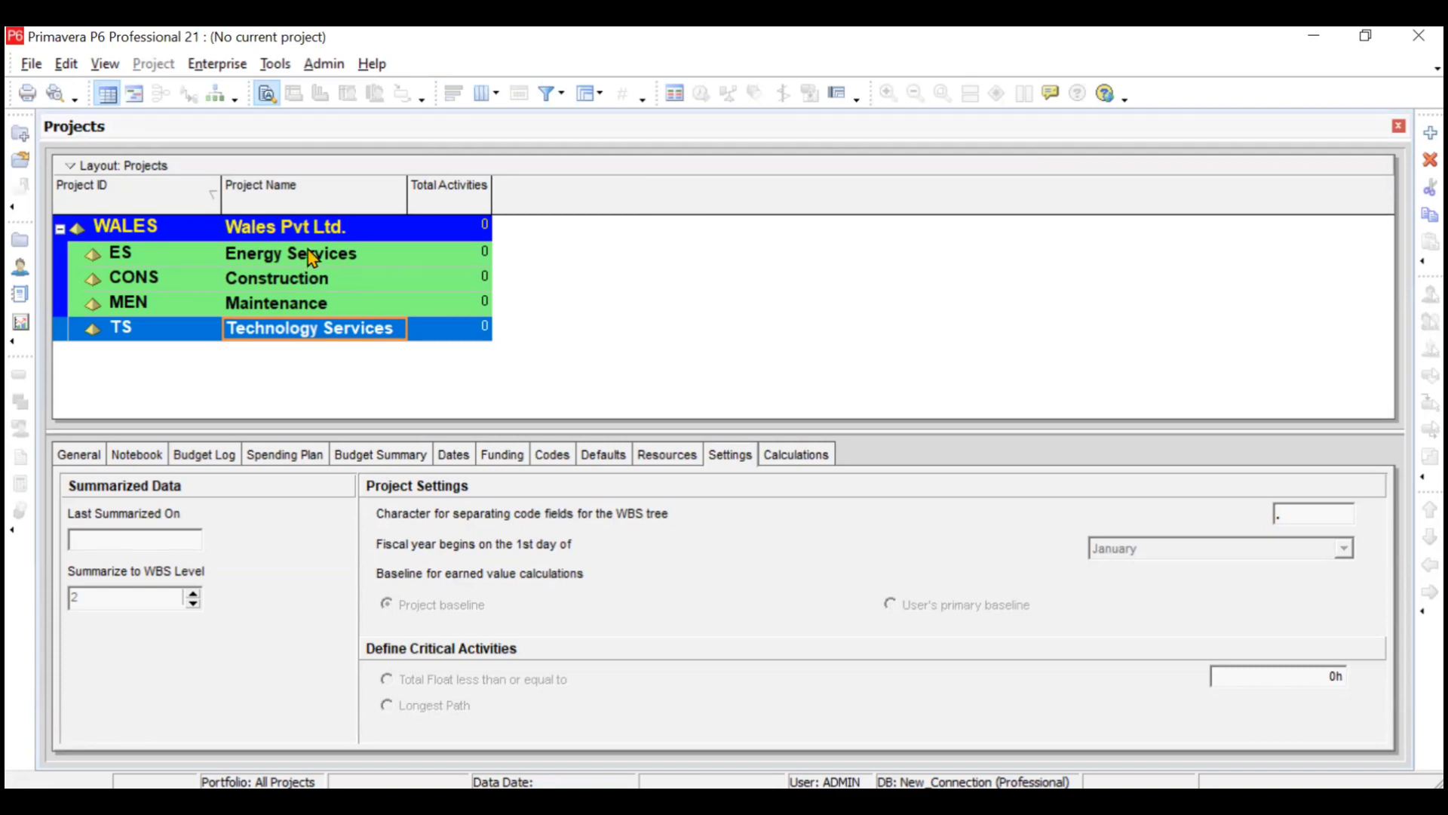
left_click(219, 95)
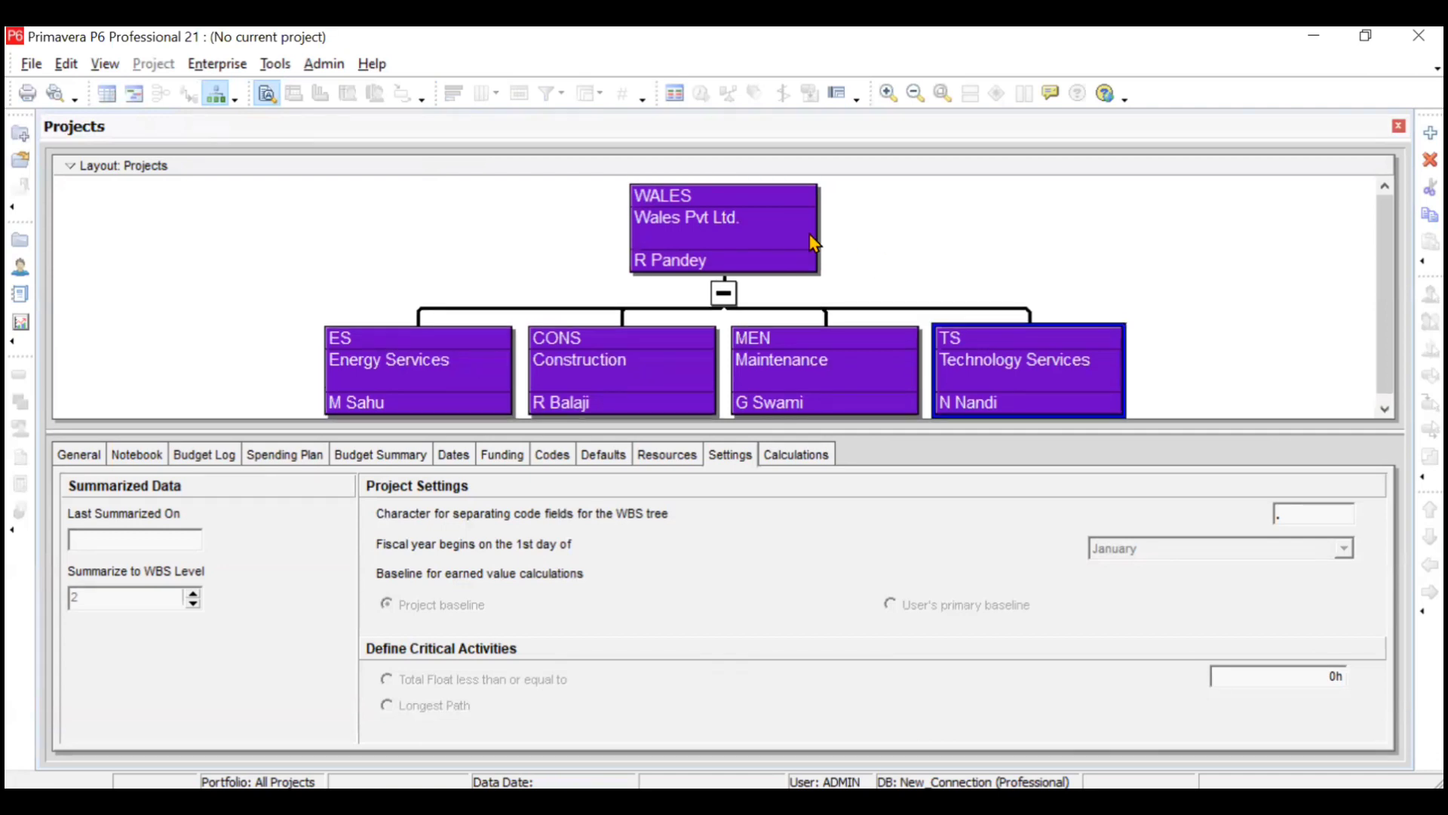
left_click(758, 233)
left_click(107, 93)
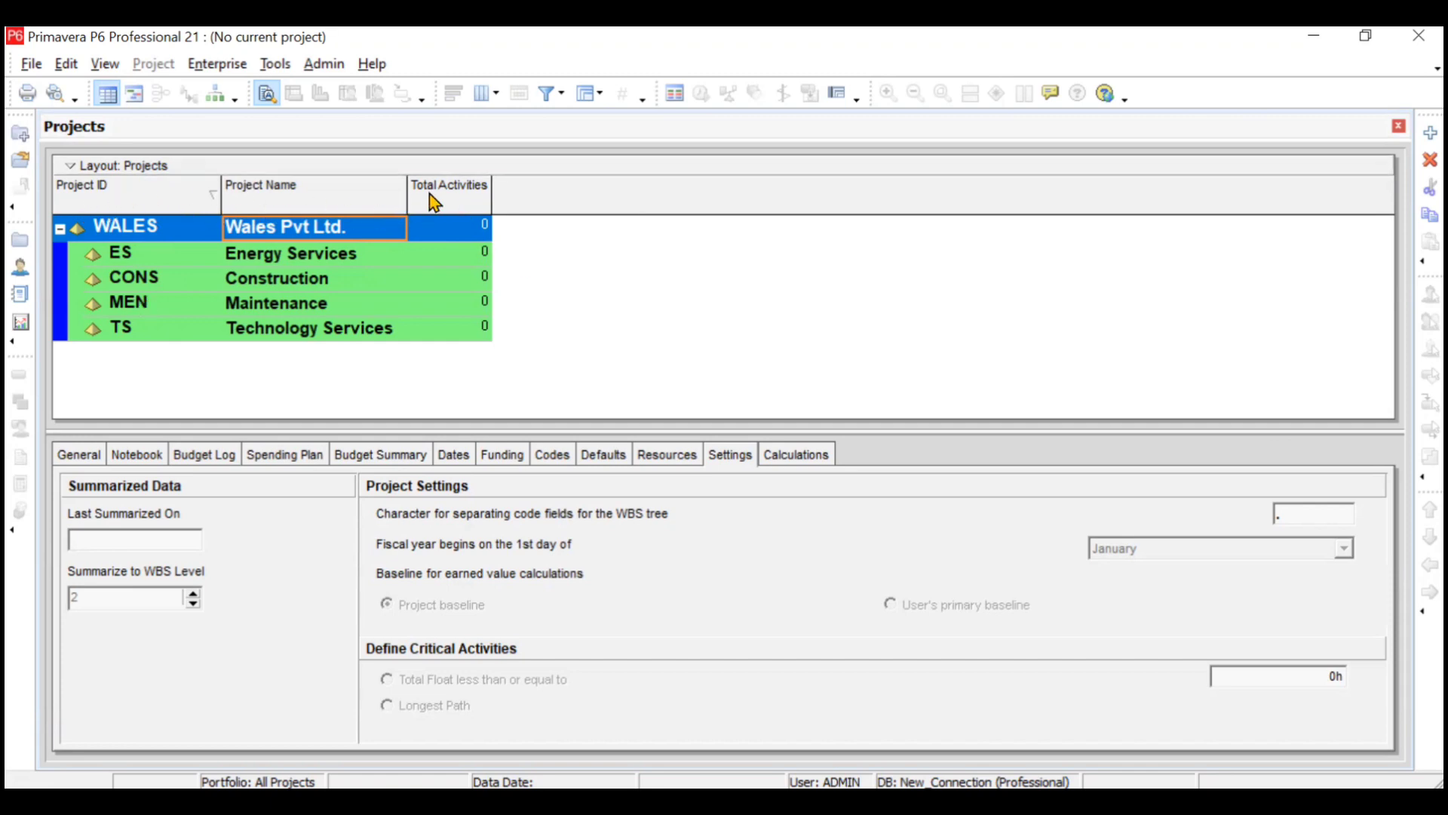
Open the projects table's Columns dialog and expand the Baseline, Budget and Dates groups
right_click(529, 193)
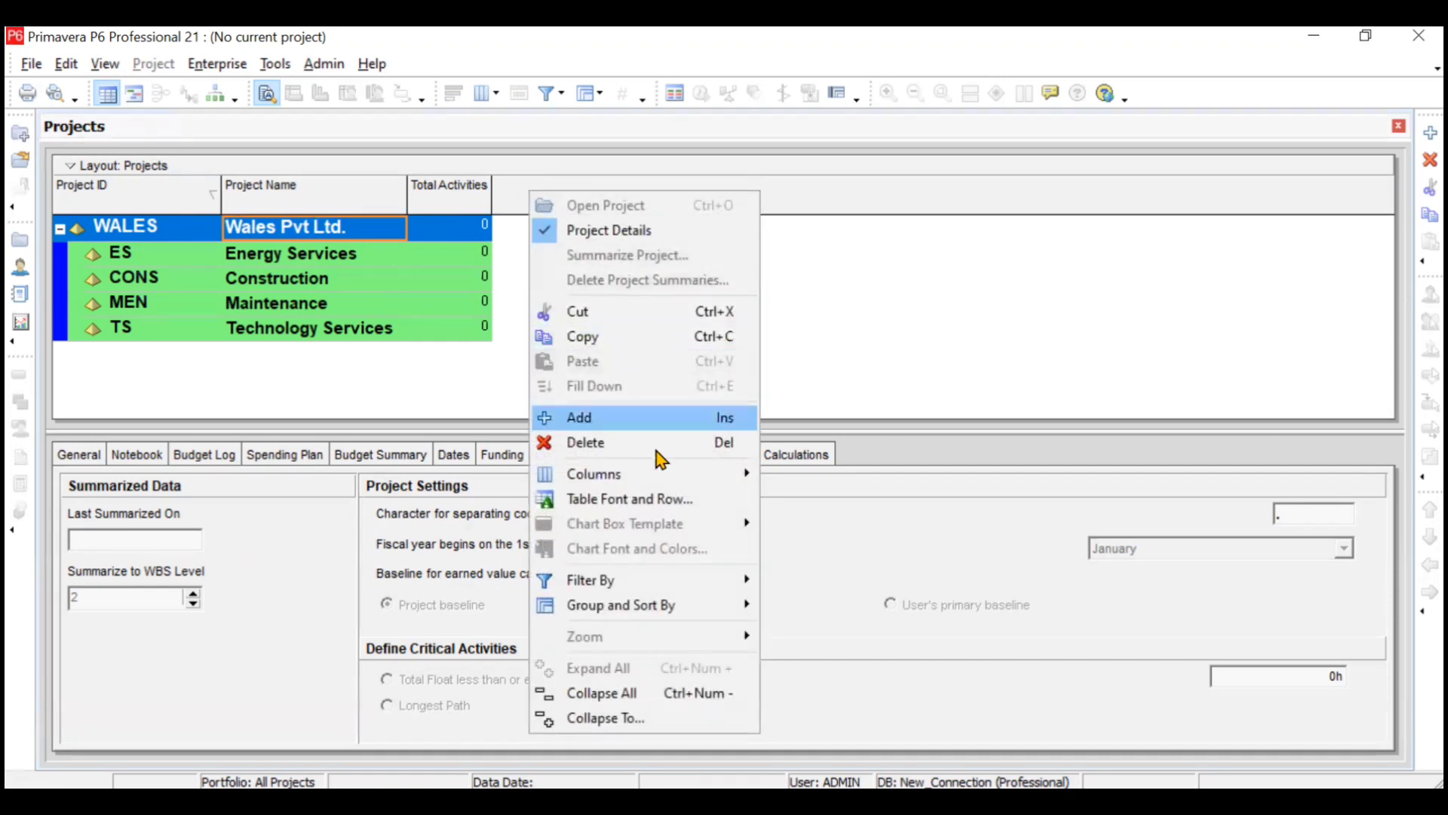
mouse_move(657, 472)
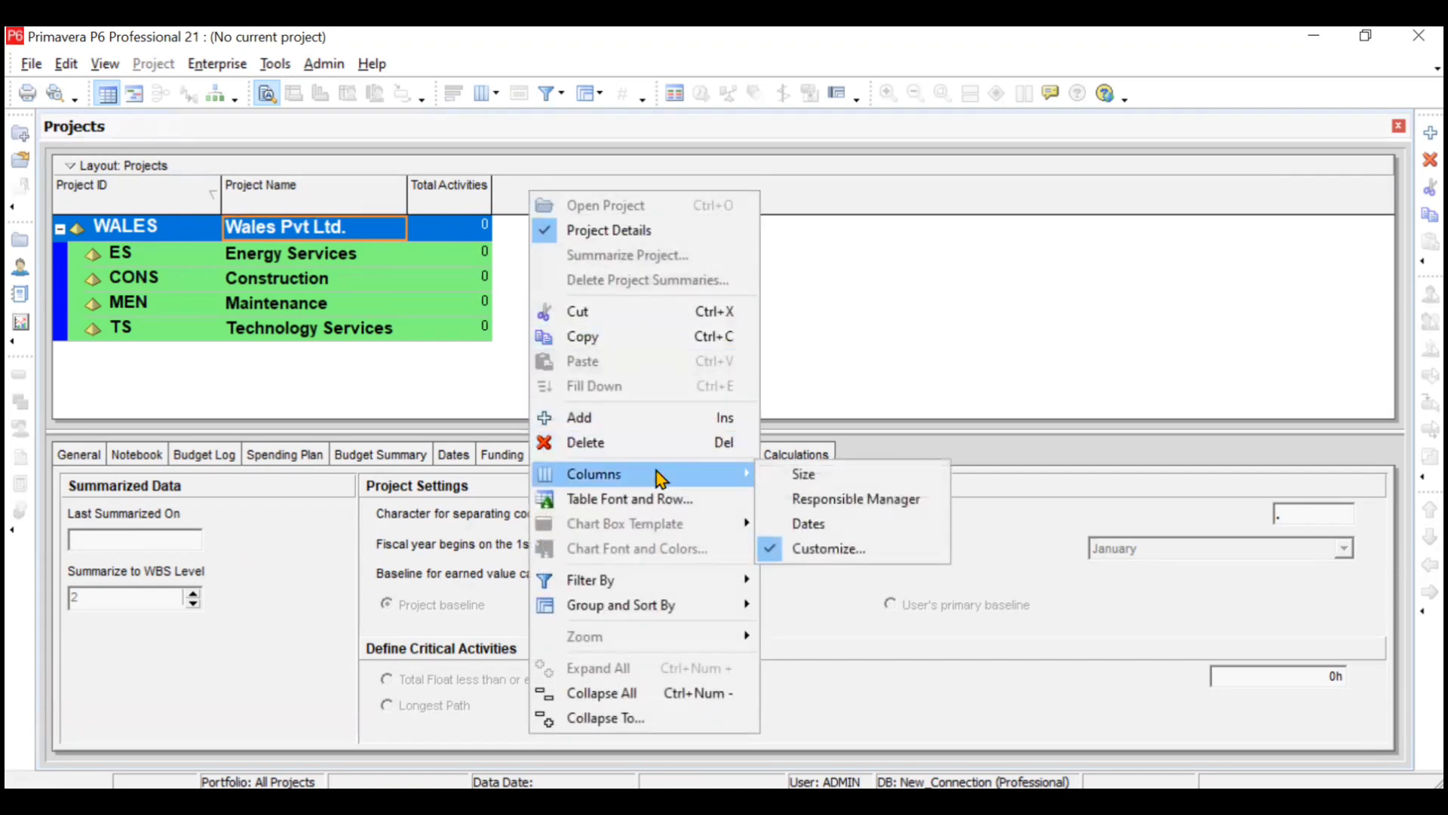
left_click(805, 549)
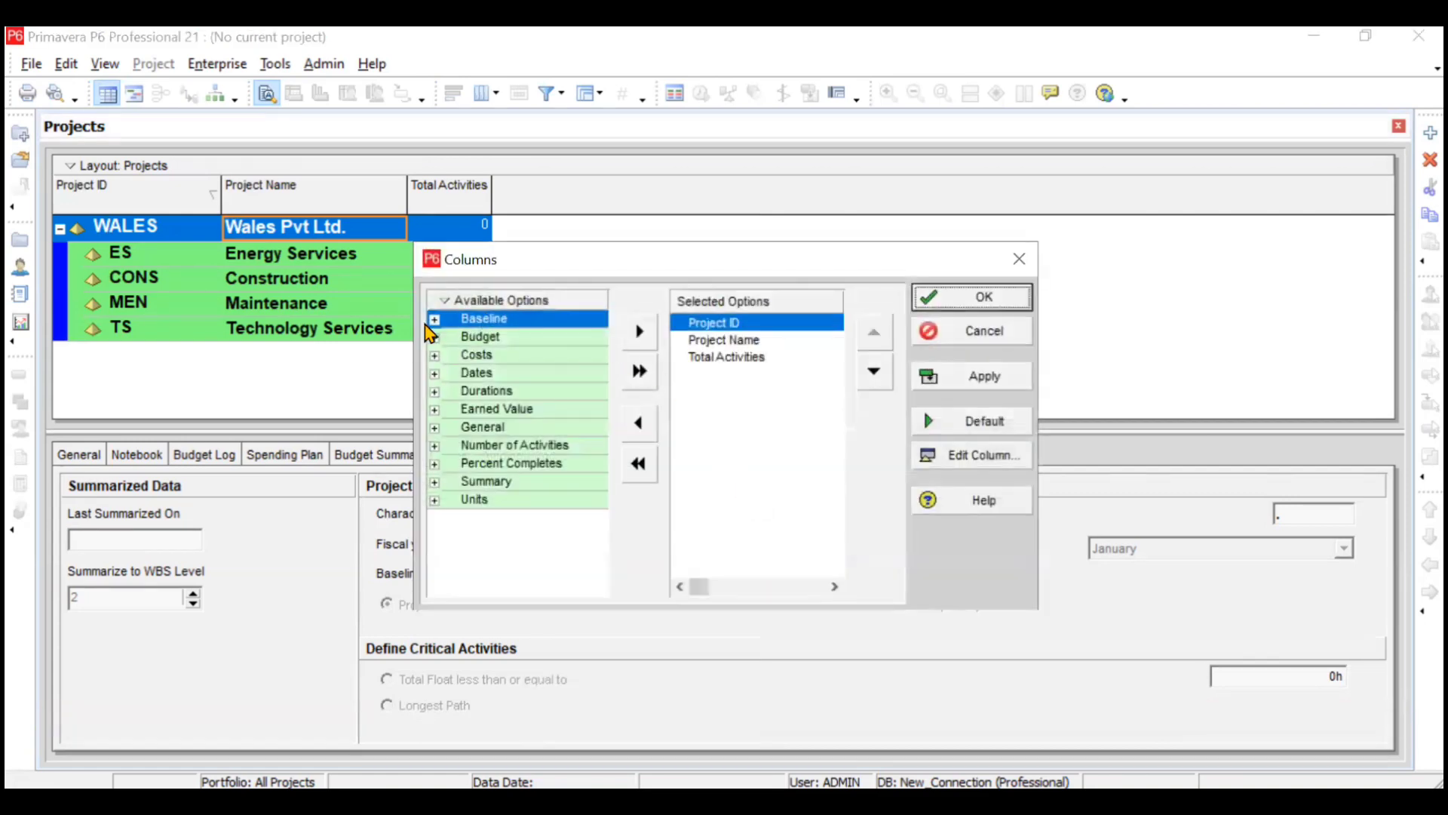
left_click(435, 321)
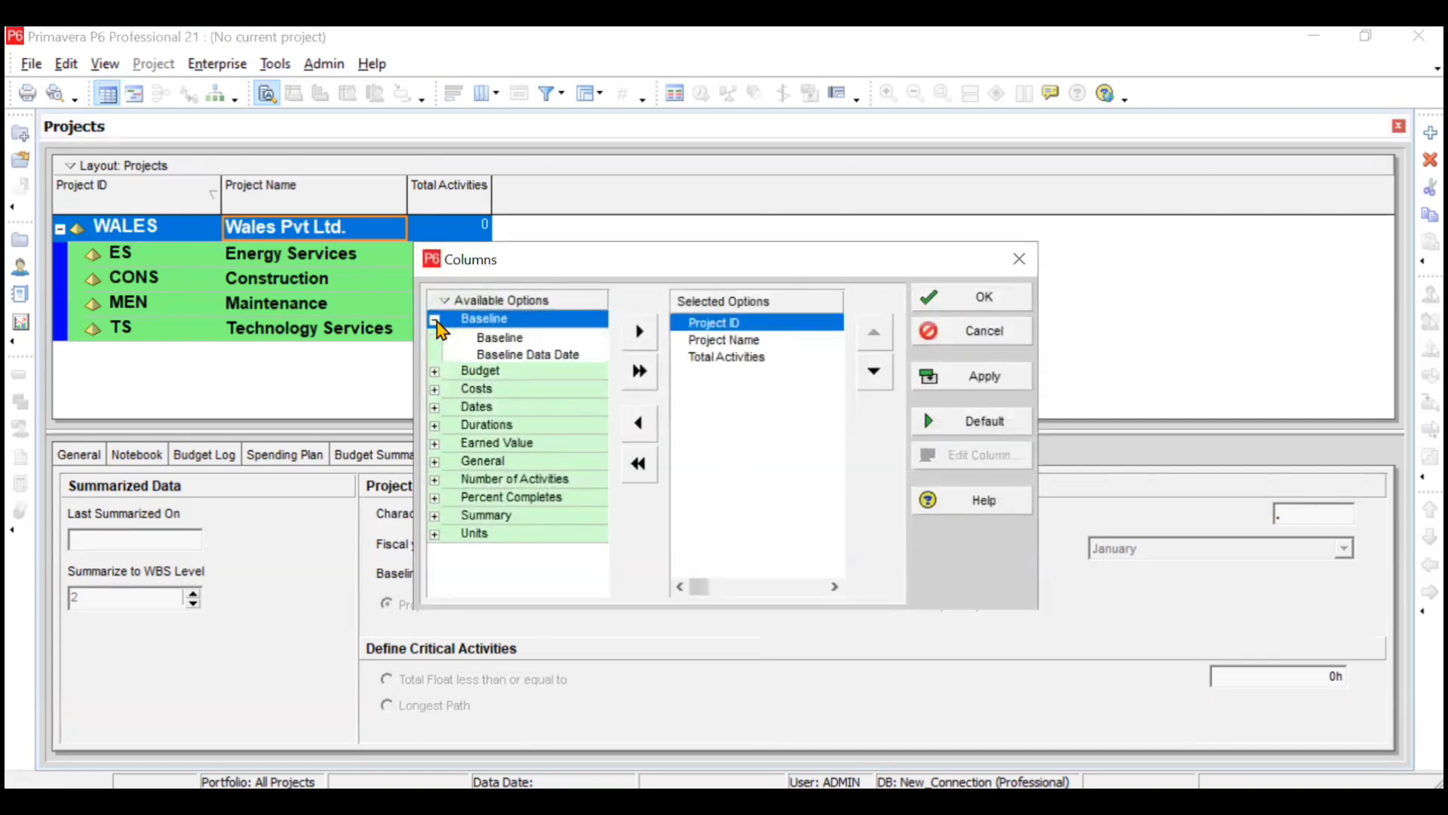
left_click(435, 371)
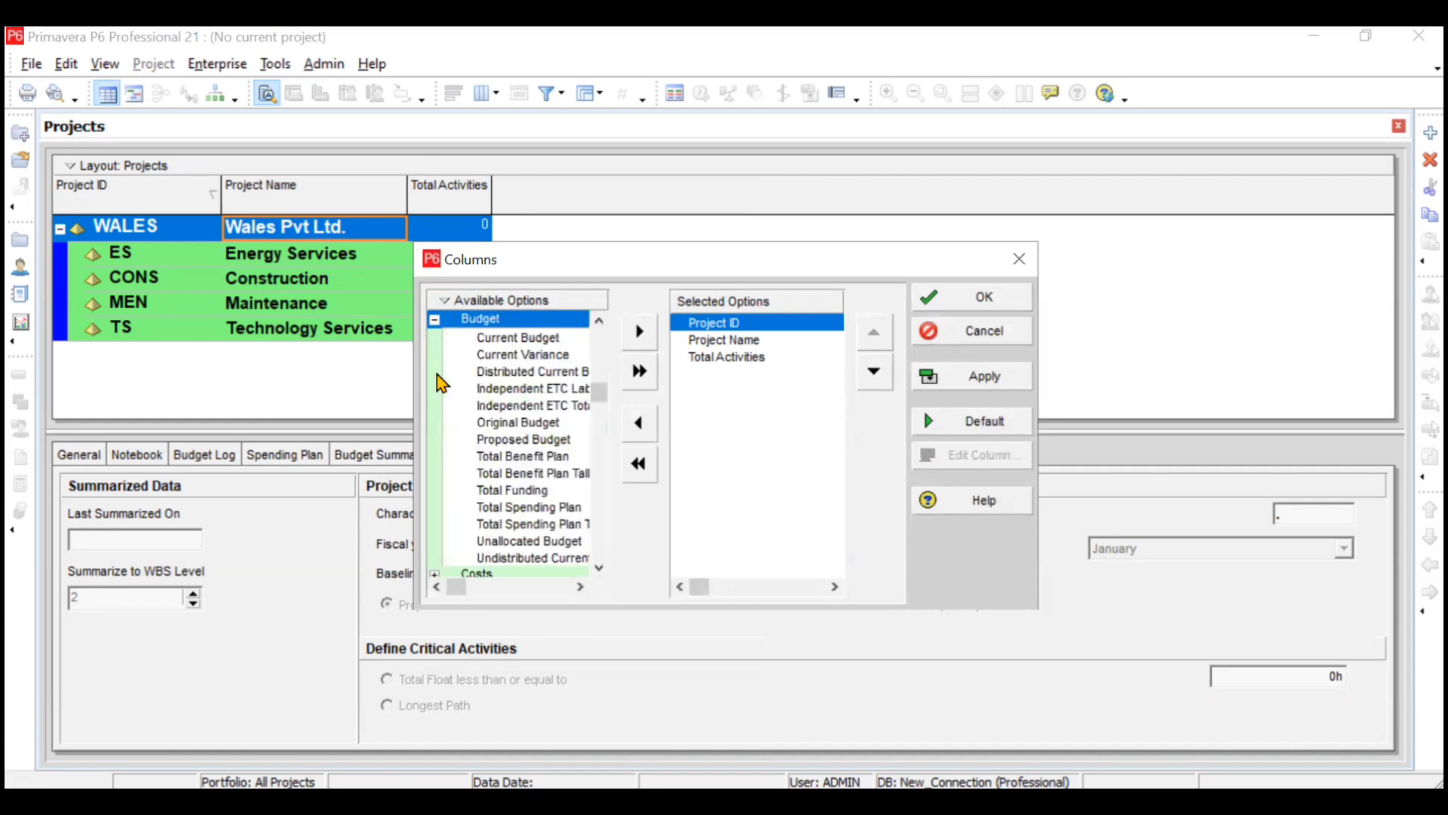
scroll(548, 483, "down", 1)
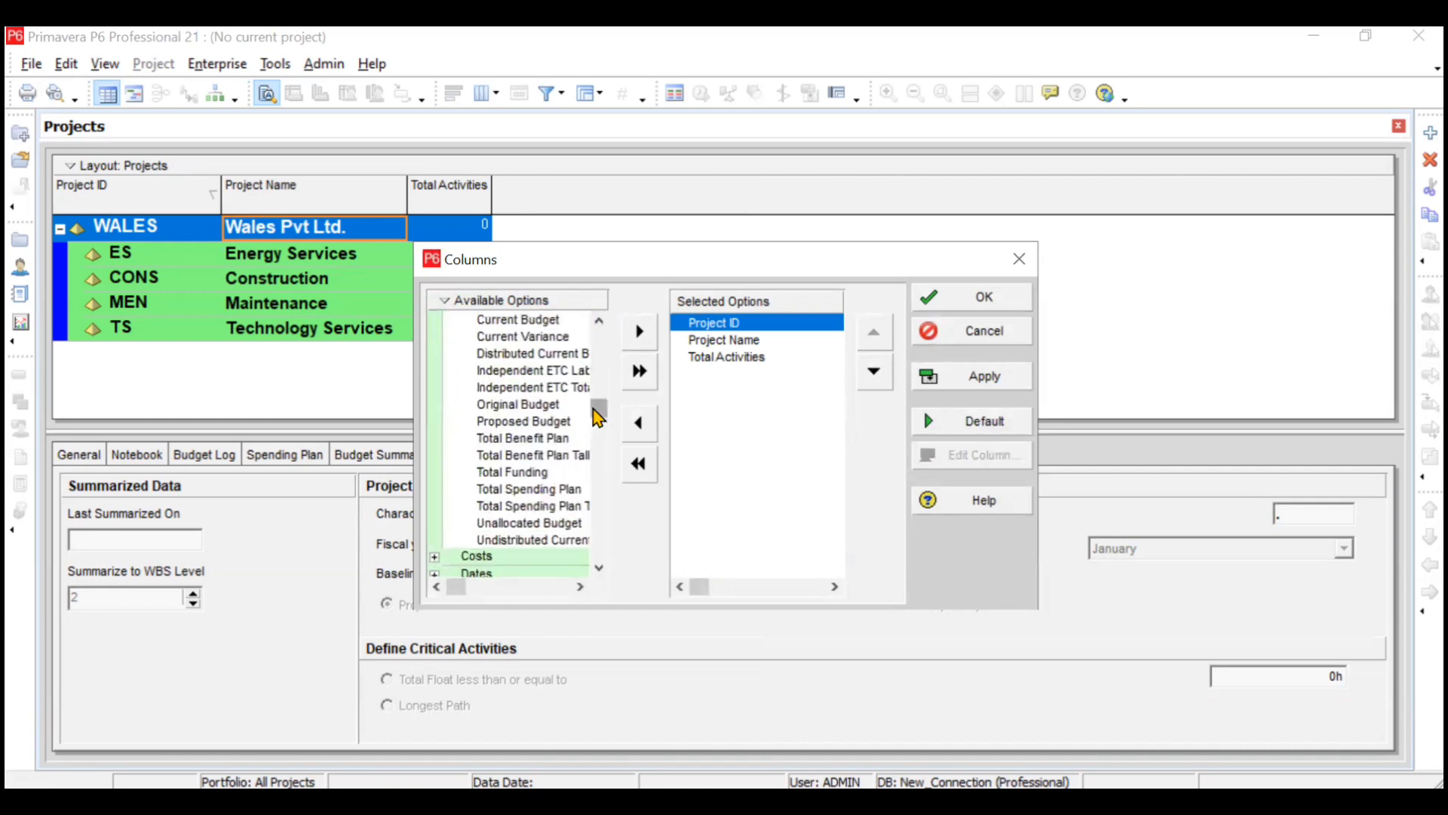
left_click_drag(597, 411, 601, 550)
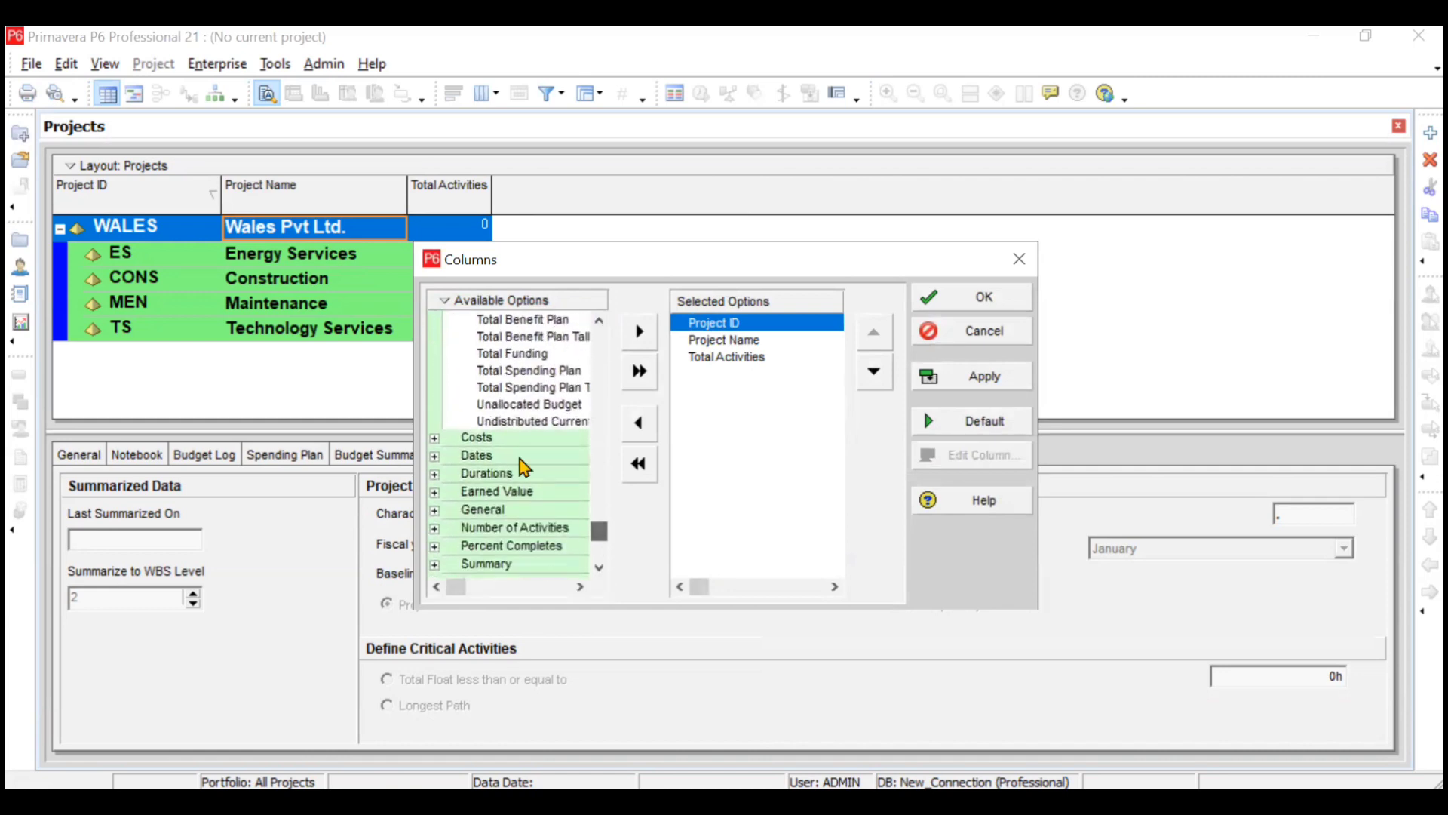
left_click(435, 456)
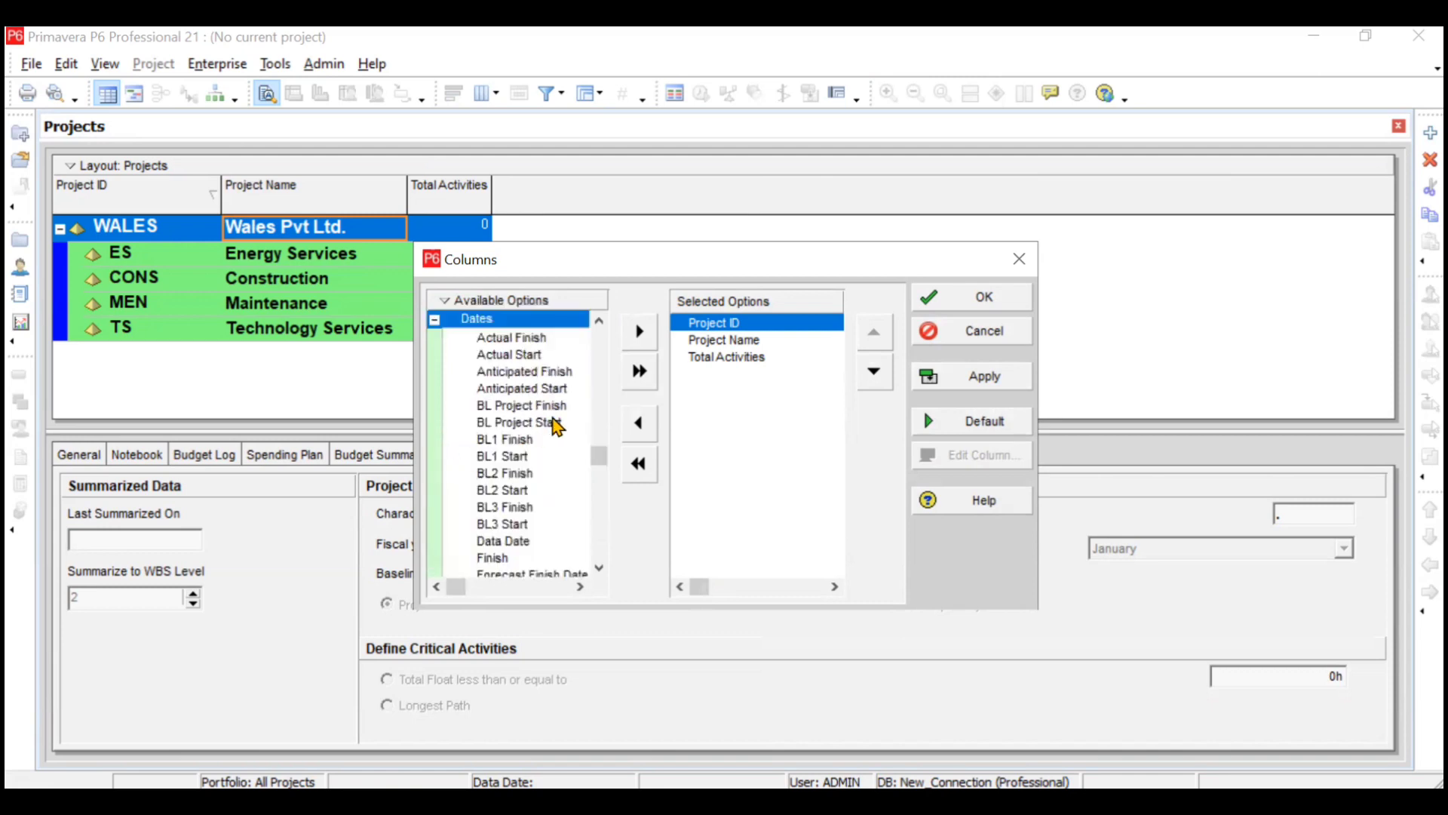
Add Actual Start and Actual Finish after Total Activities, in that order, and apply
left_click(522, 341)
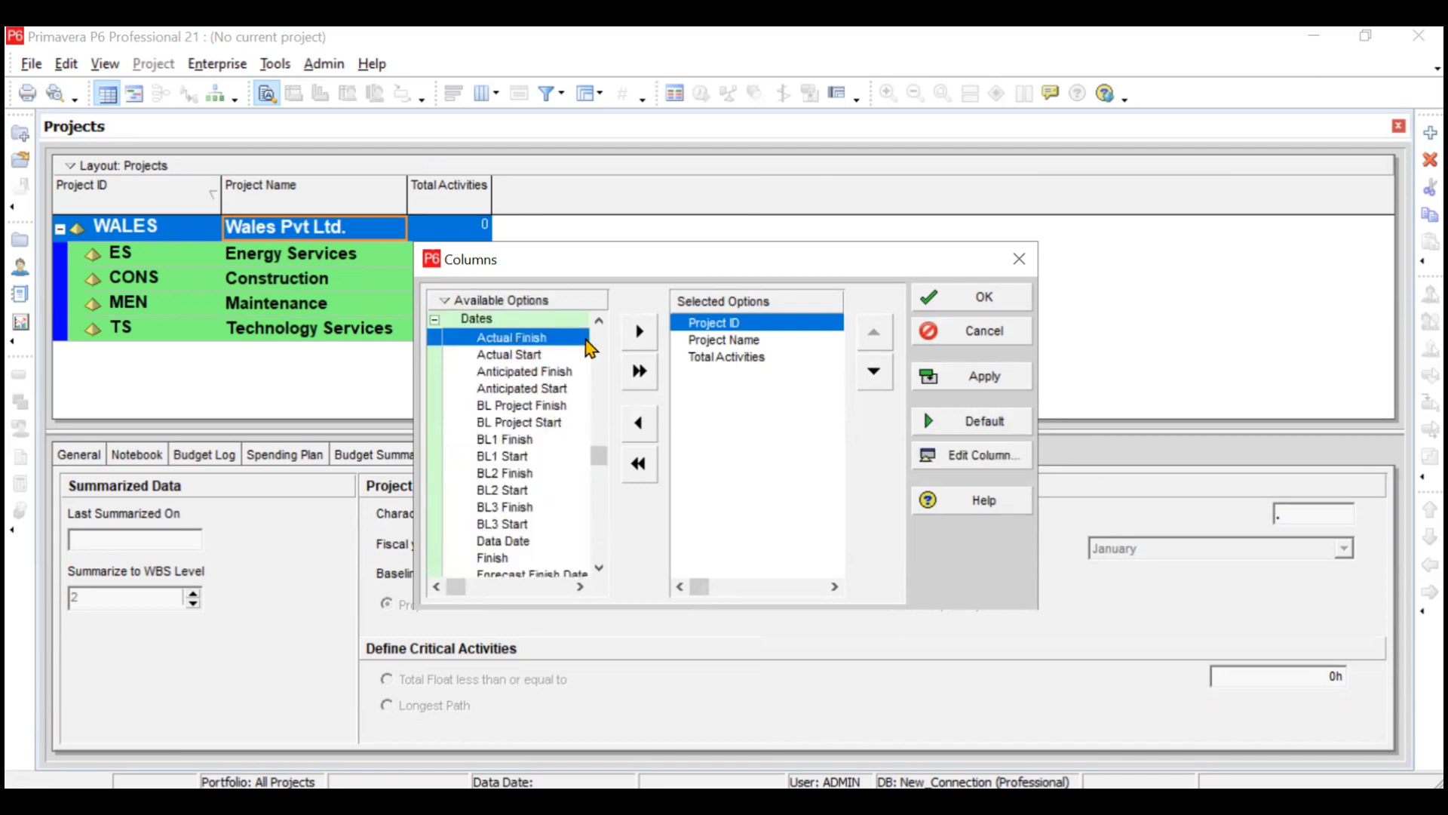
left_click(640, 332)
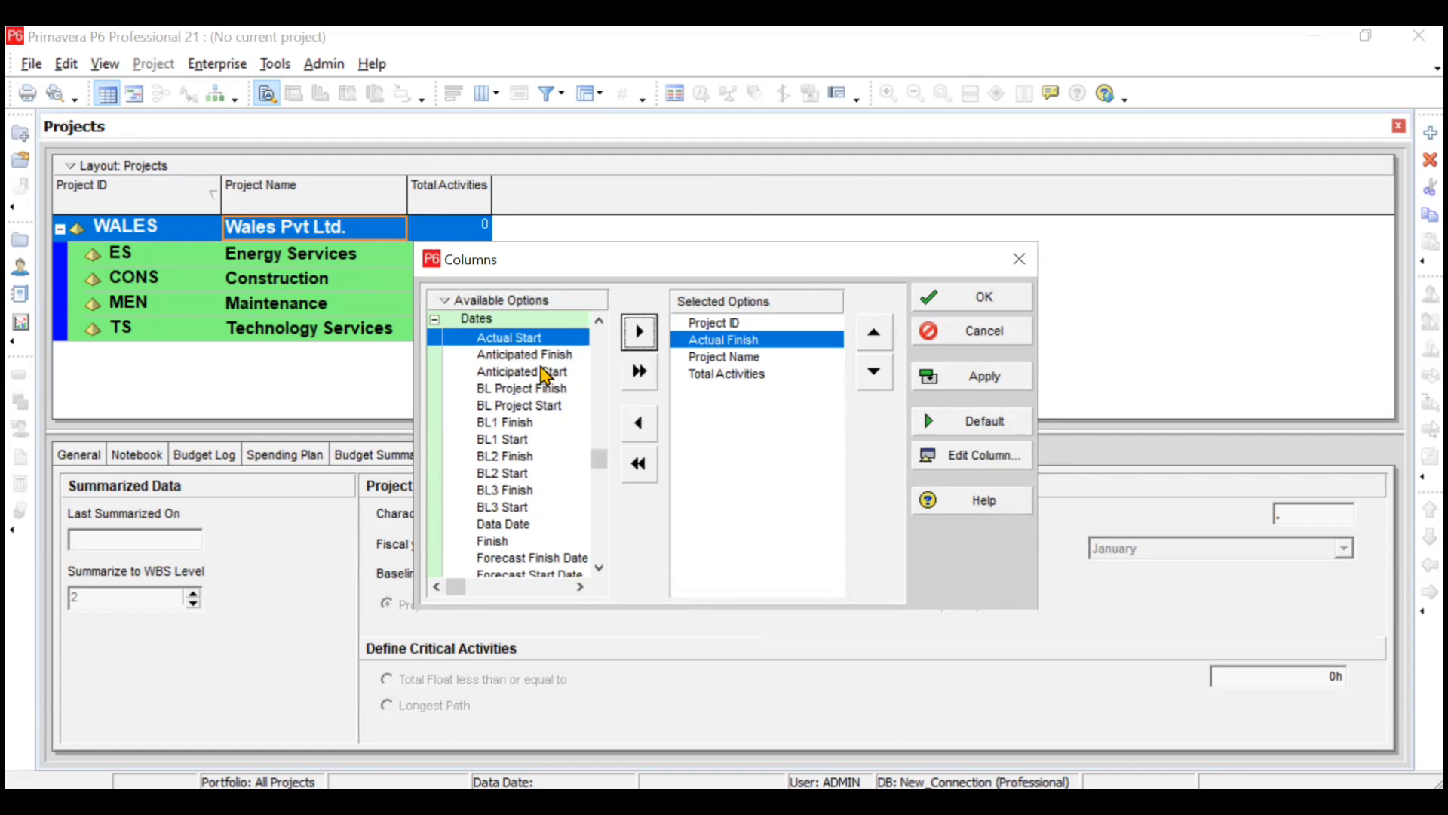
left_click(638, 340)
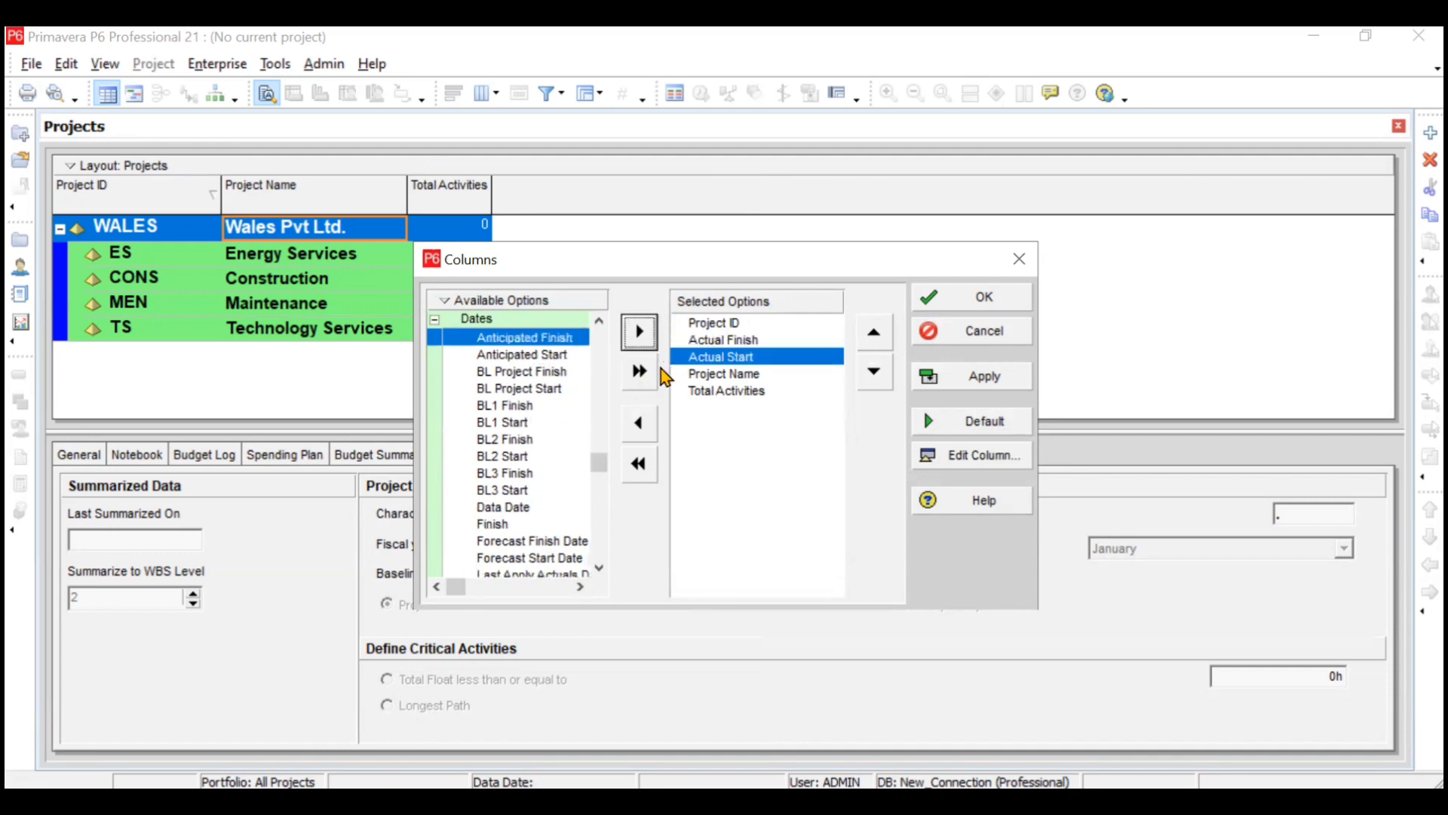
left_click(879, 373)
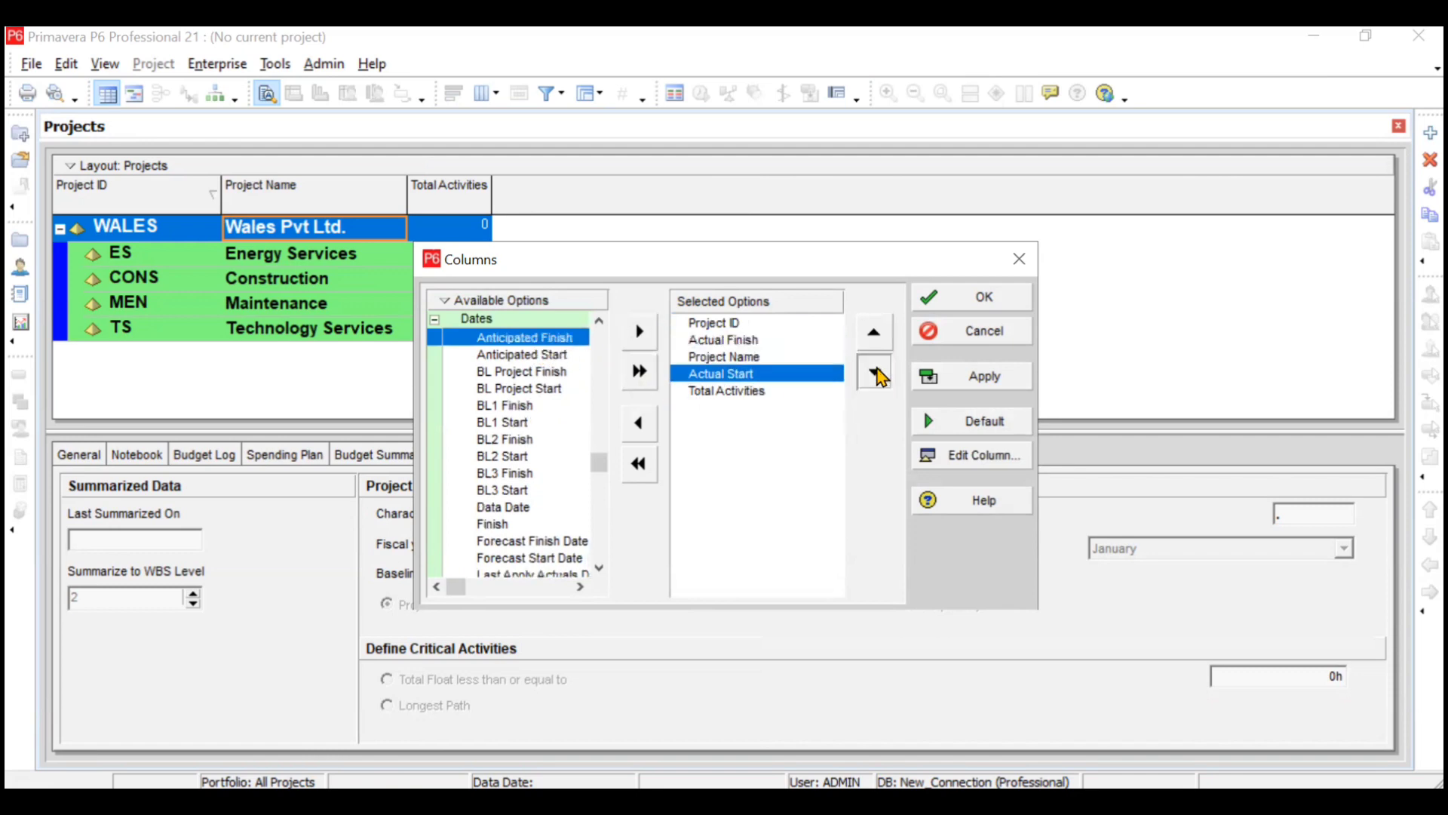
left_click(880, 373)
left_click(749, 343)
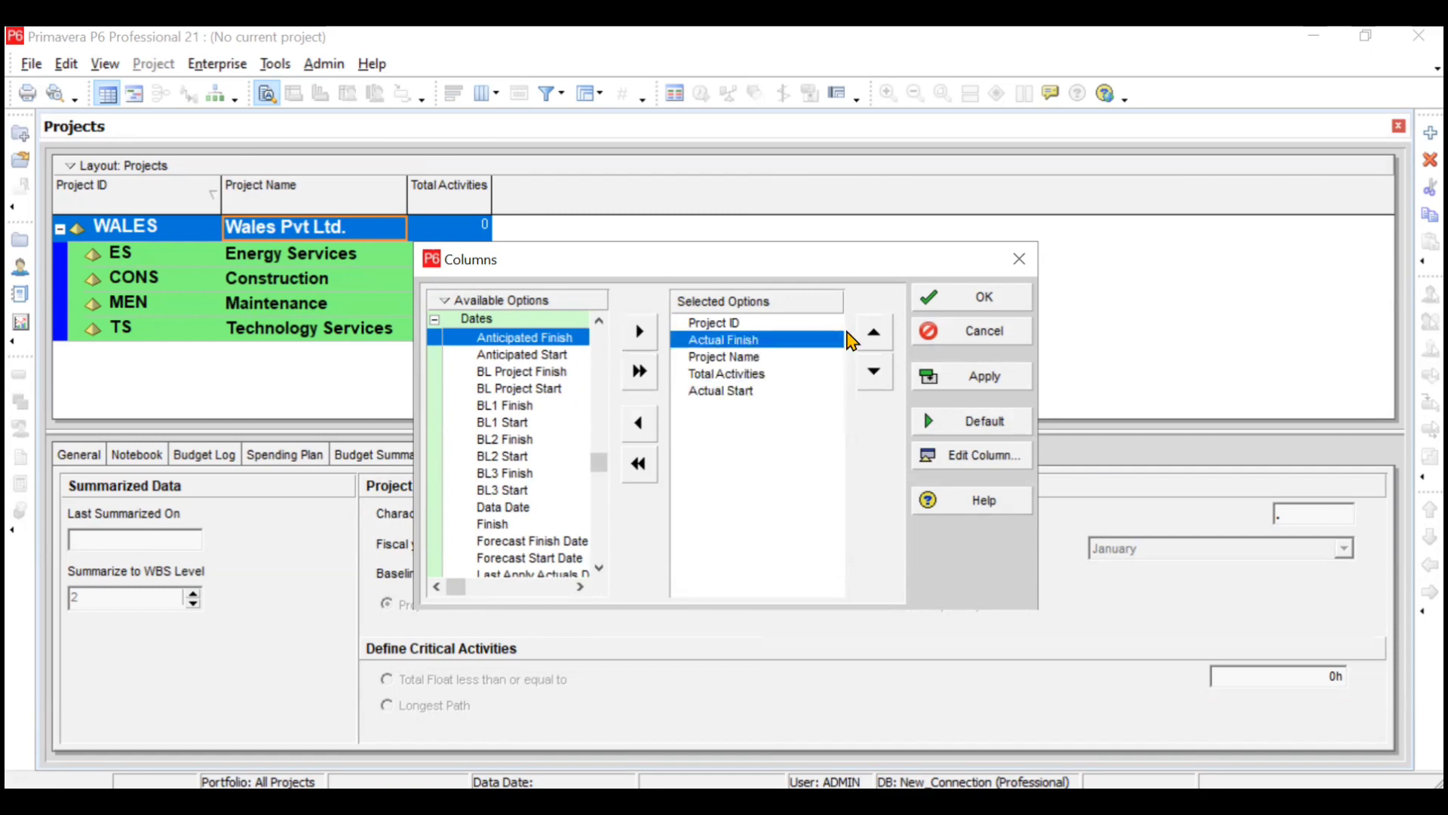
left_click(876, 374)
left_click(876, 375)
left_click(876, 375)
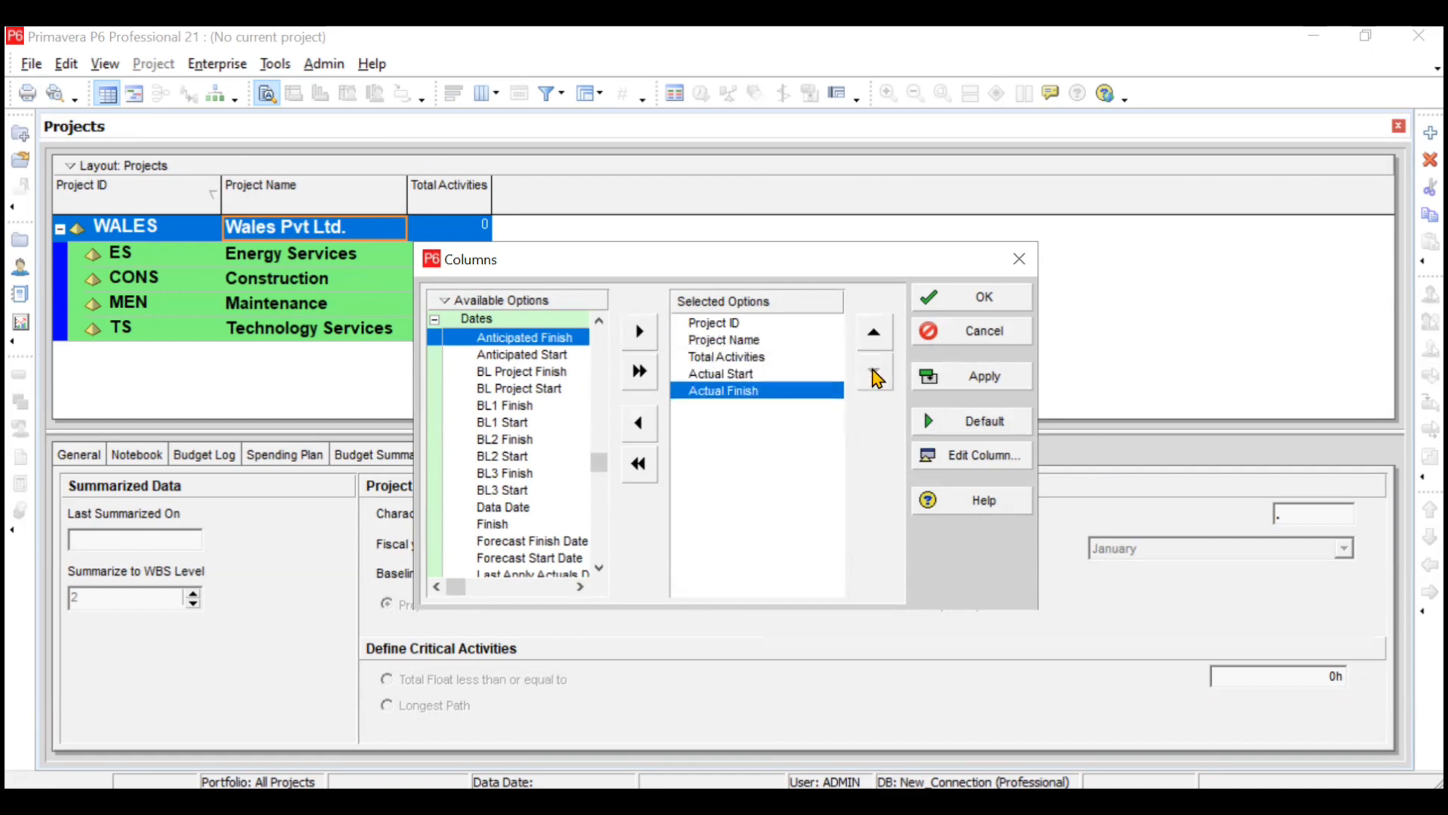
left_click(955, 302)
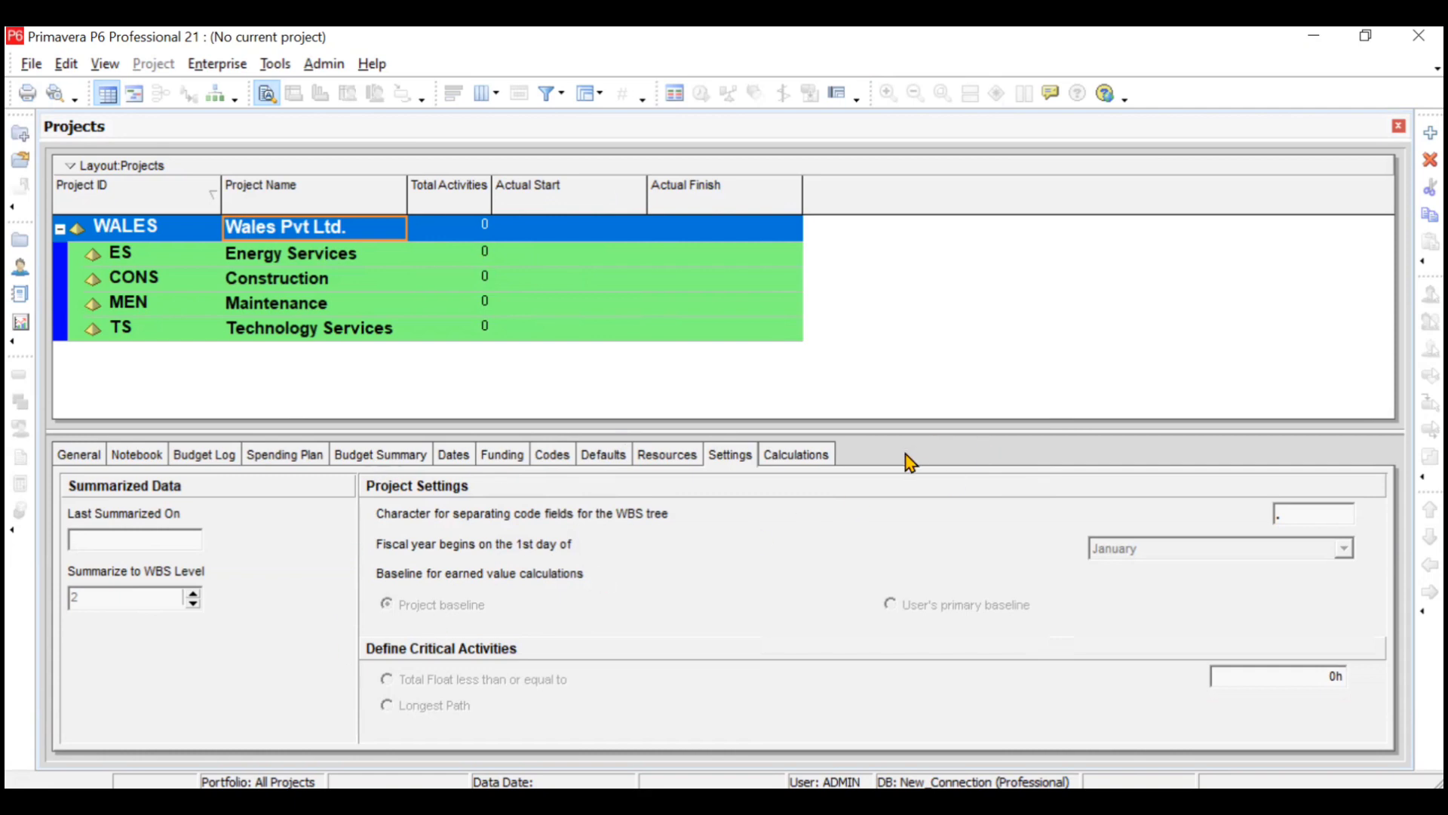
Move the Settings and Calculations tabs to Available Tabs in Customize Project Details and apply
right_click(875, 458)
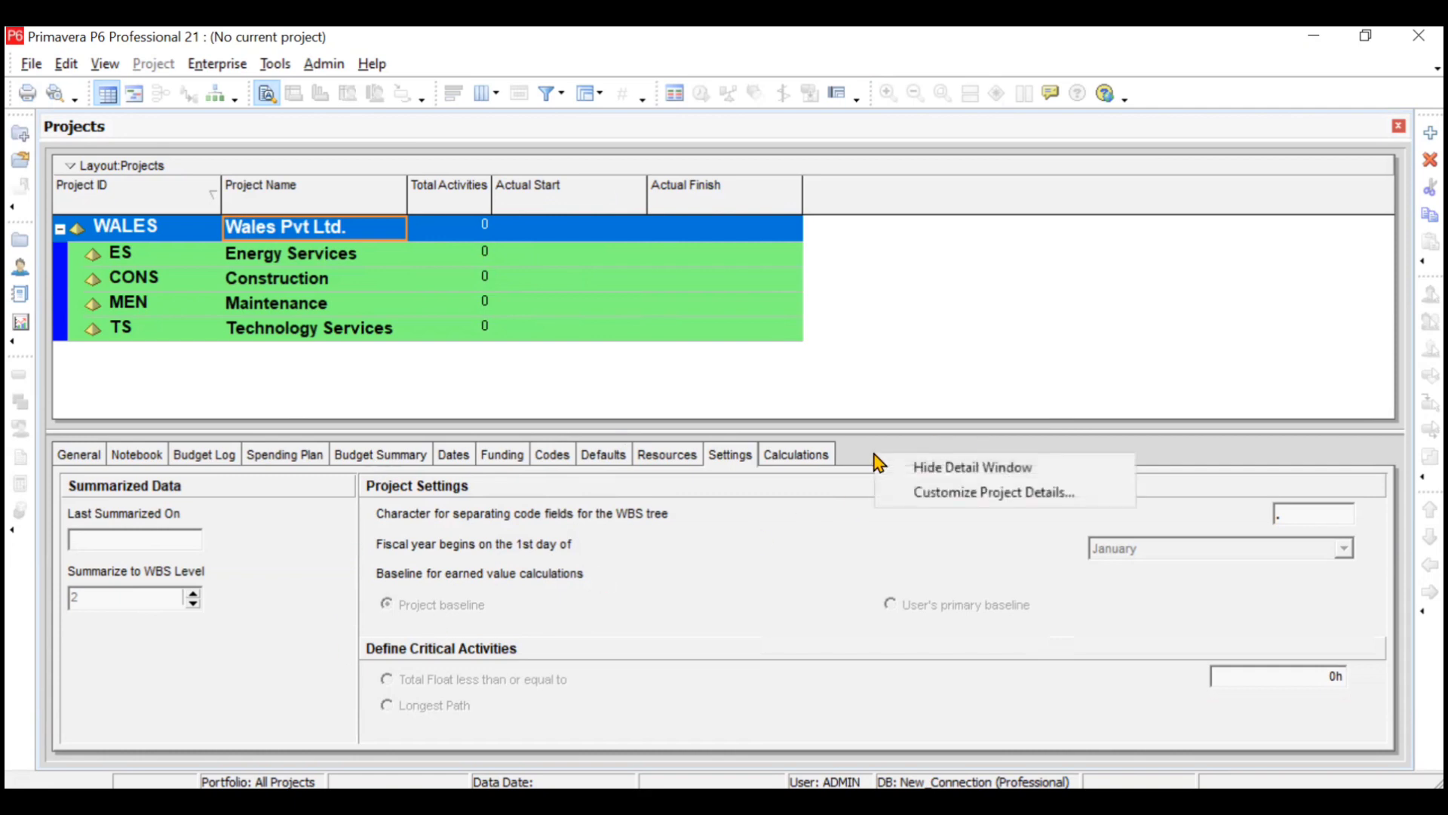
left_click(923, 491)
left_click(728, 478)
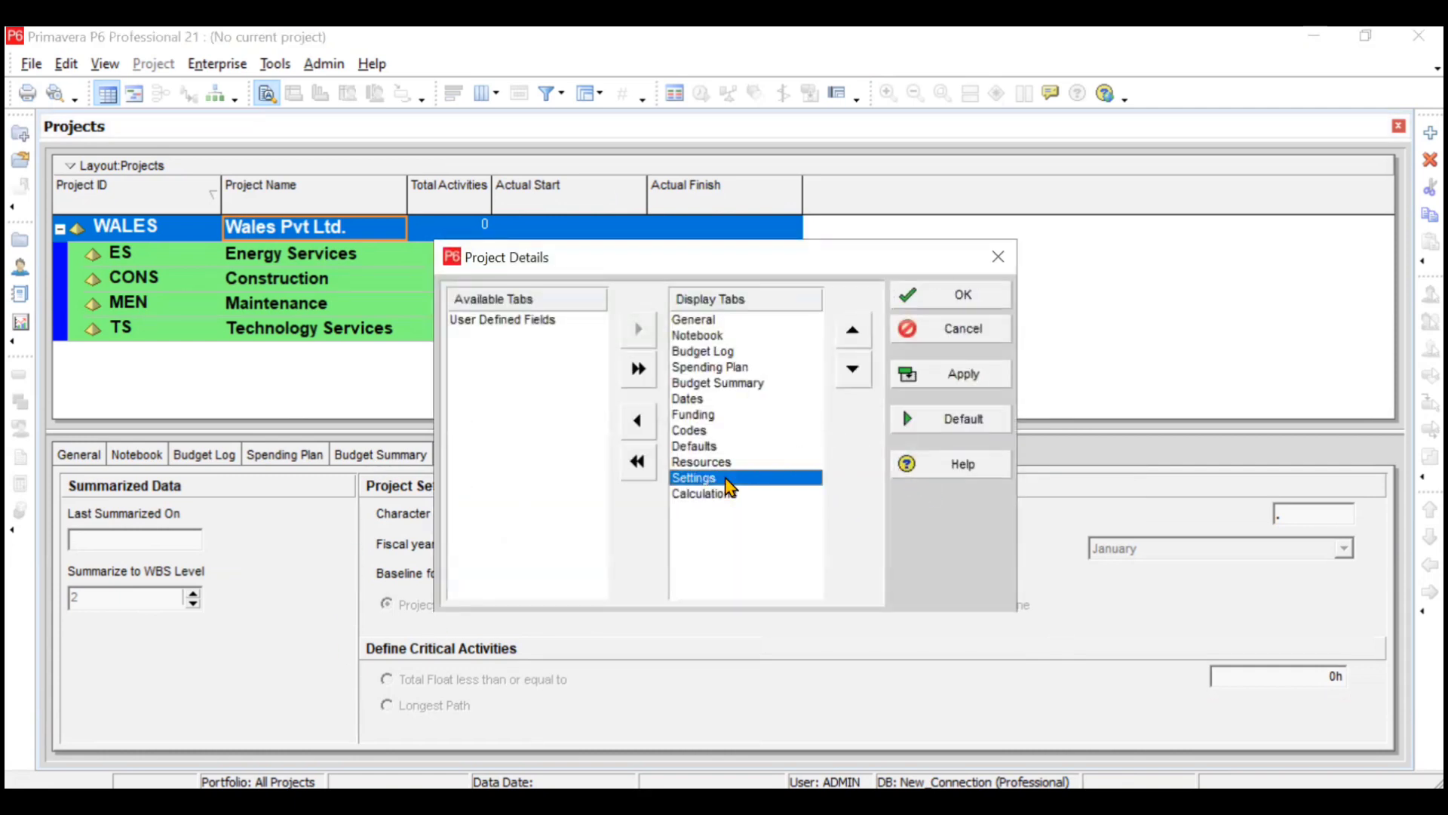
left_click(640, 422)
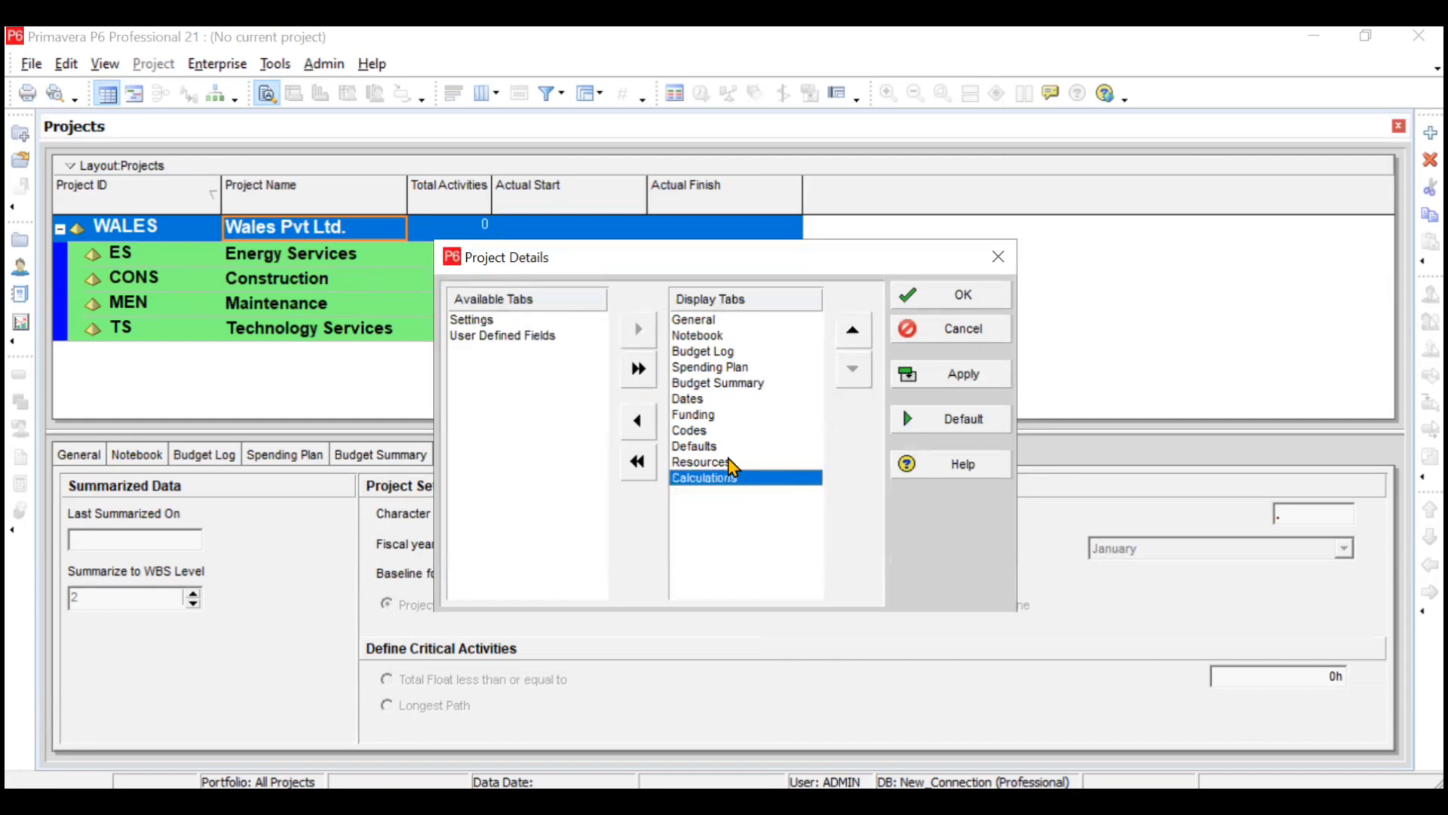
left_click(638, 422)
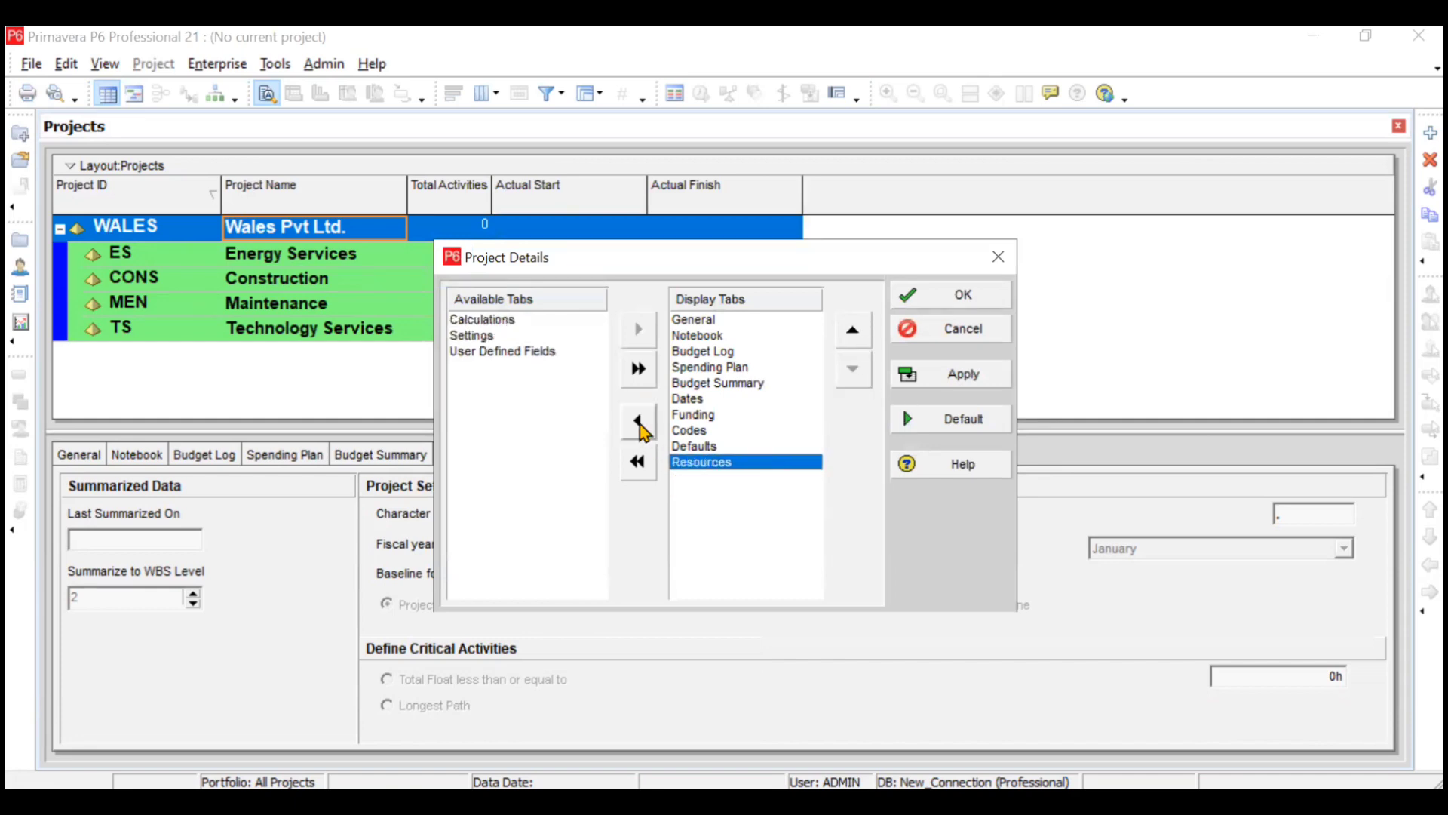
left_click(964, 296)
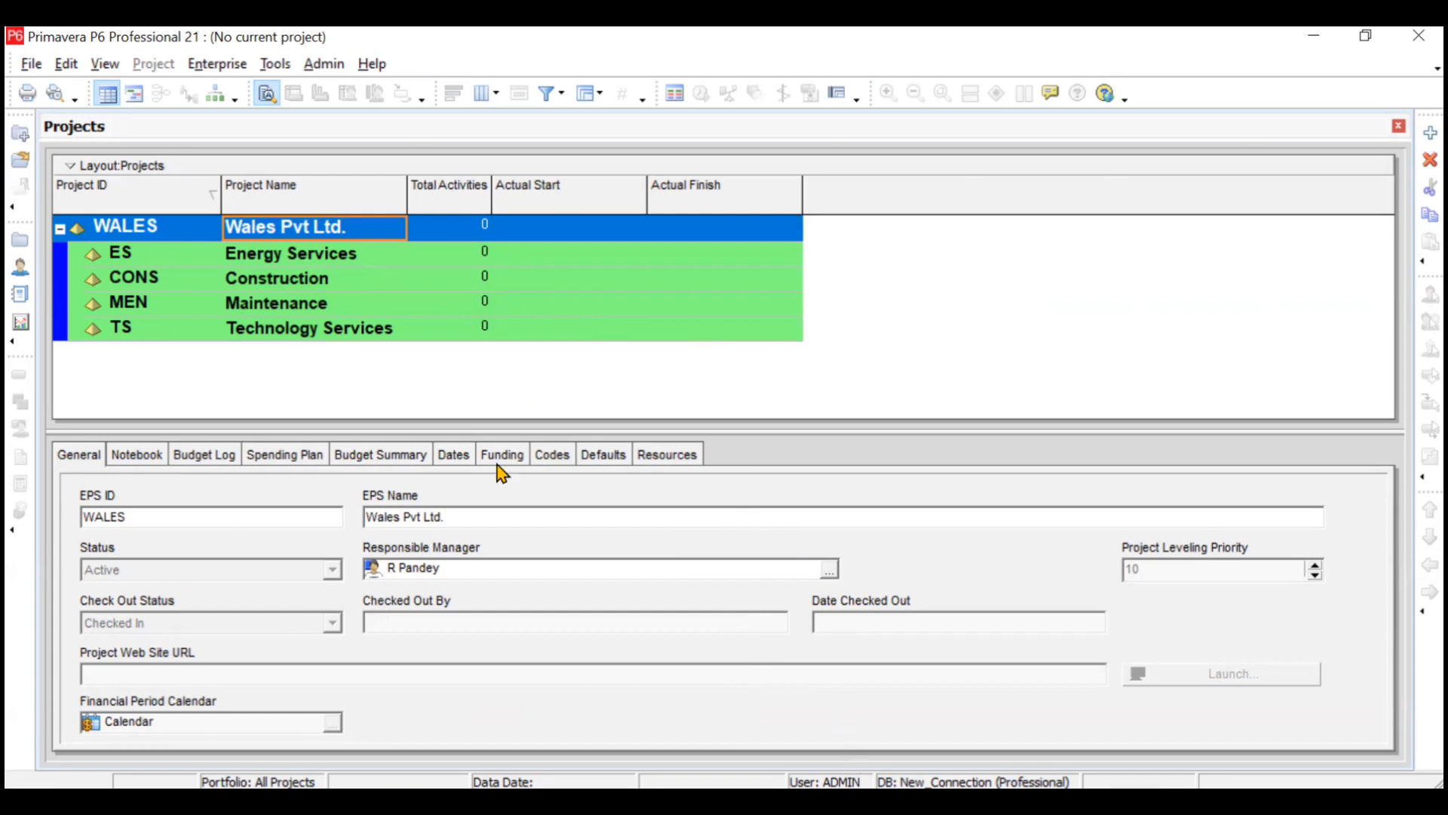
Switch with Alt+Tab to the PowerPoint slide with the IT Building Construction project brief
key("alt+Tab")
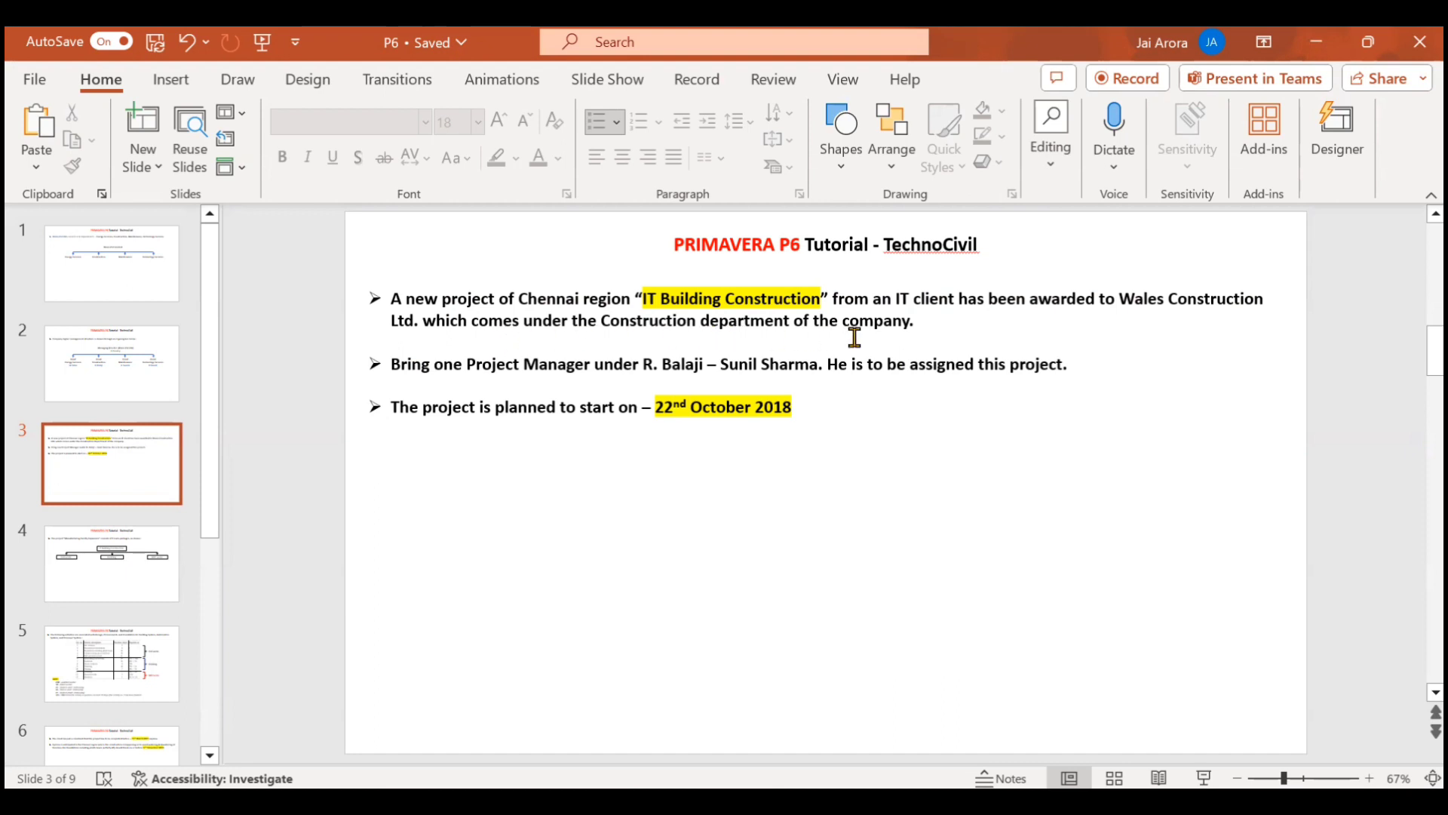
Dismiss the text box's context menu on the brief slide and deselect the text box
right_click(915, 326)
key("Escape")
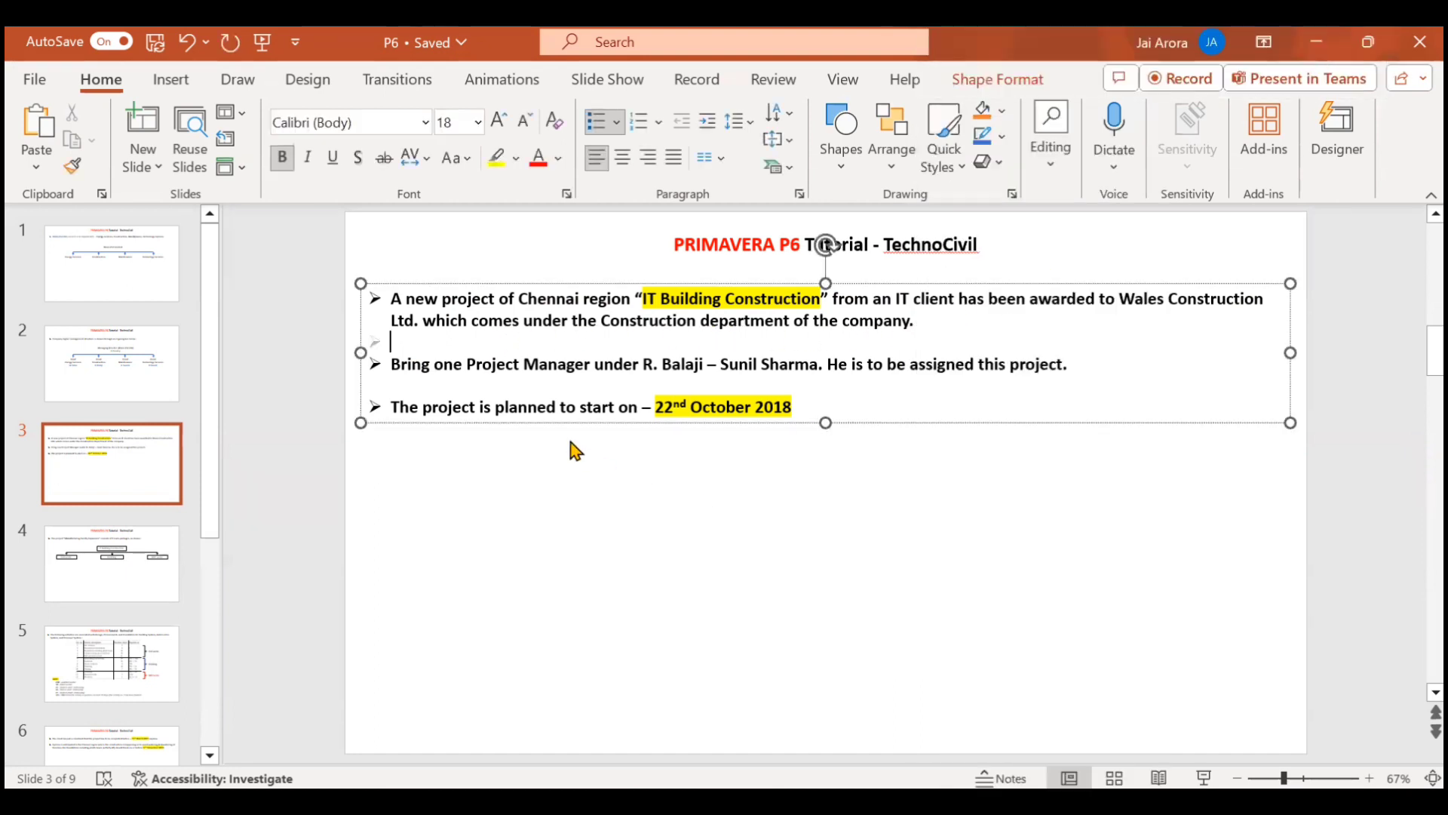
left_click(468, 445)
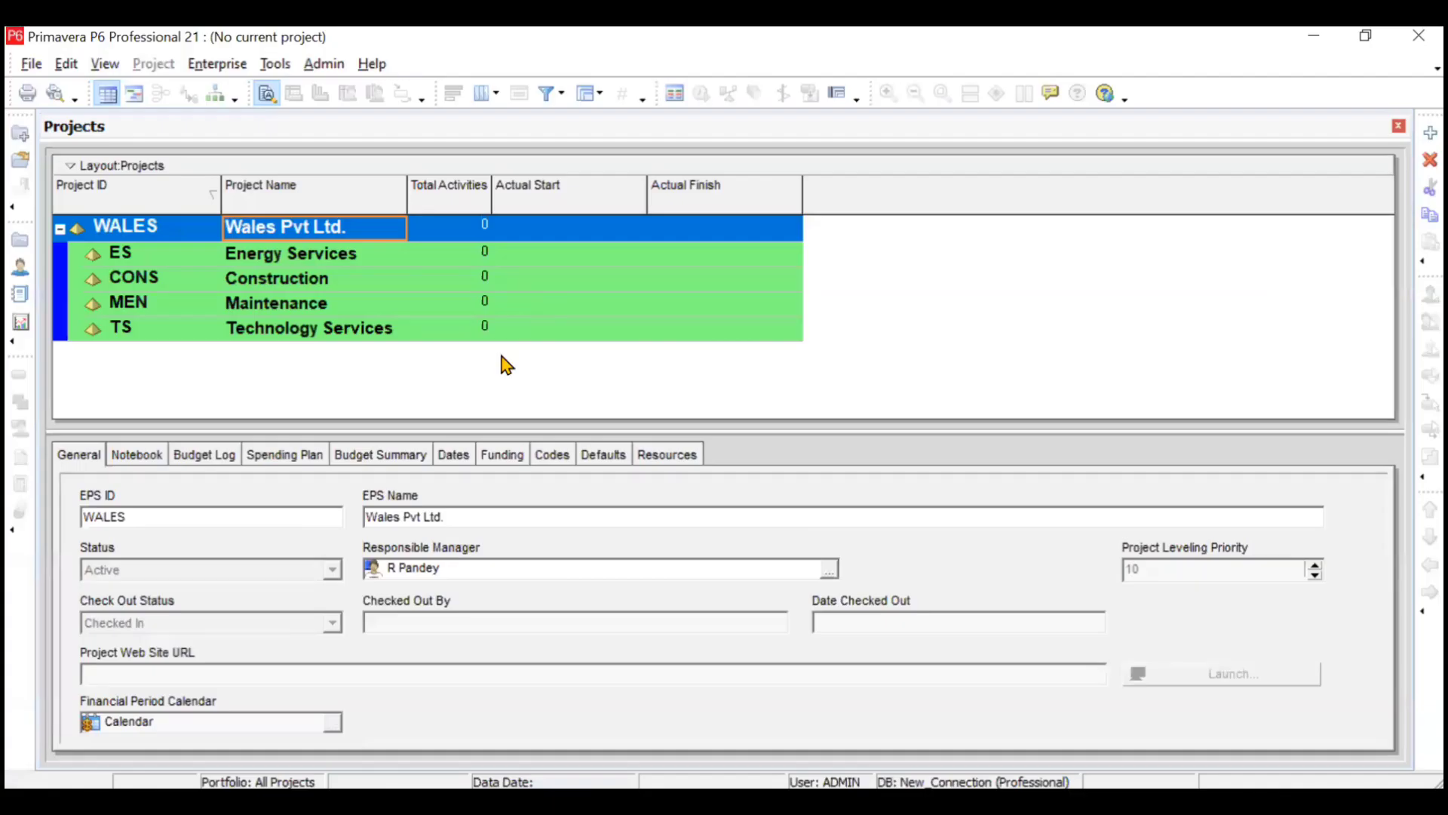
Select the CONS Construction EPS row and confirm the Projects view through Enterprise > Projects
left_click(355, 291)
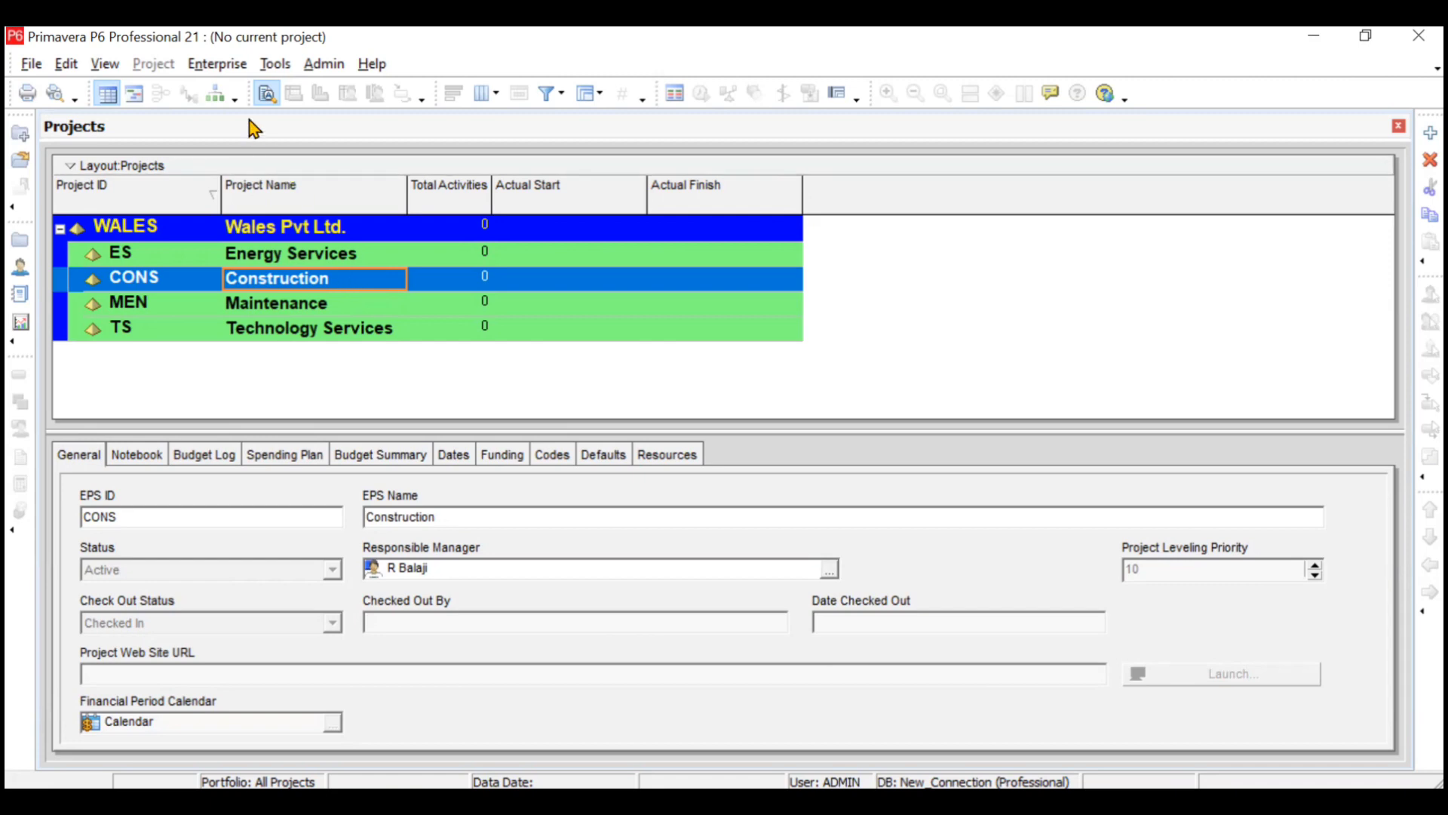
left_click(237, 74)
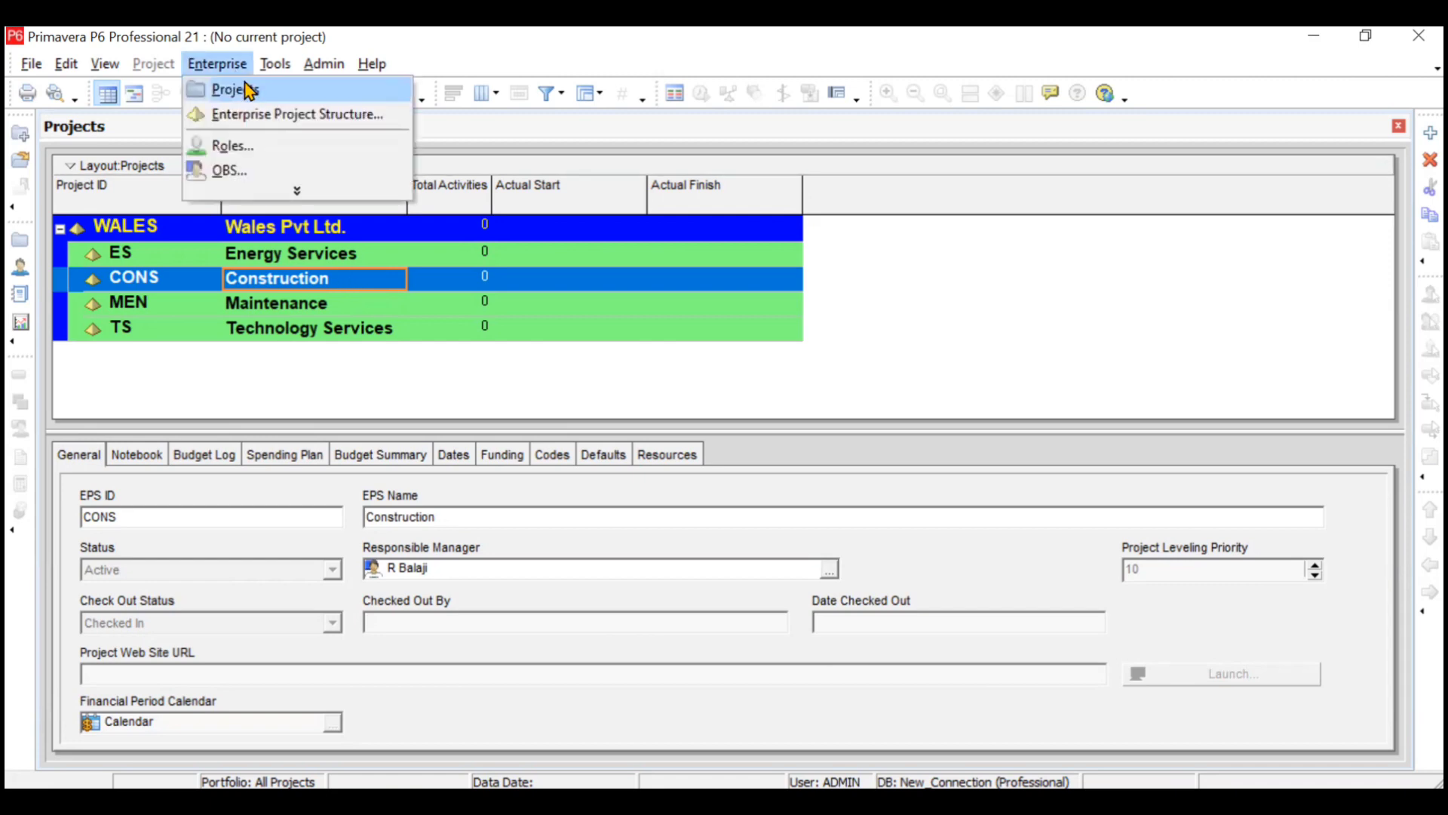
left_click(249, 91)
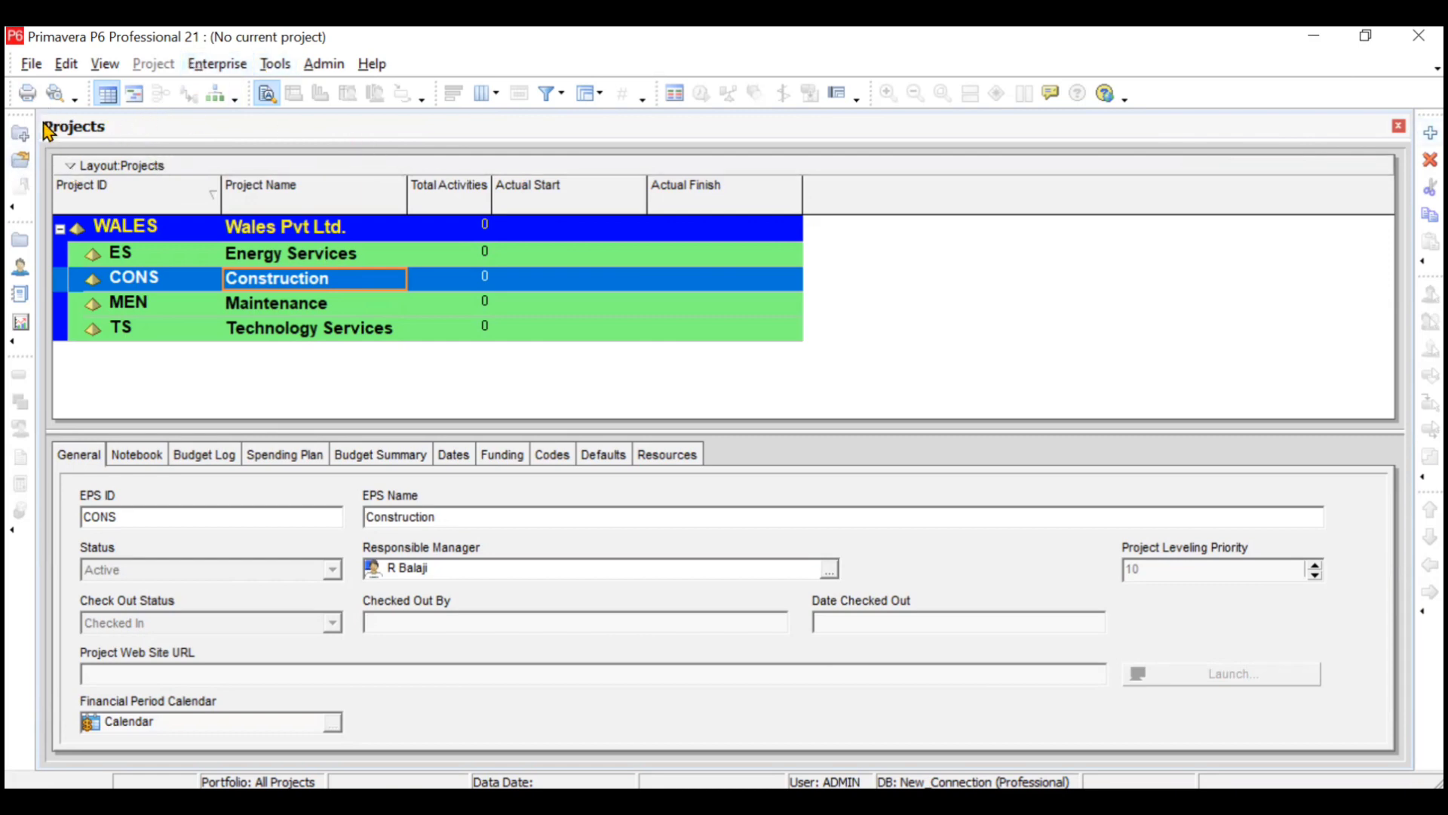
left_click(219, 68)
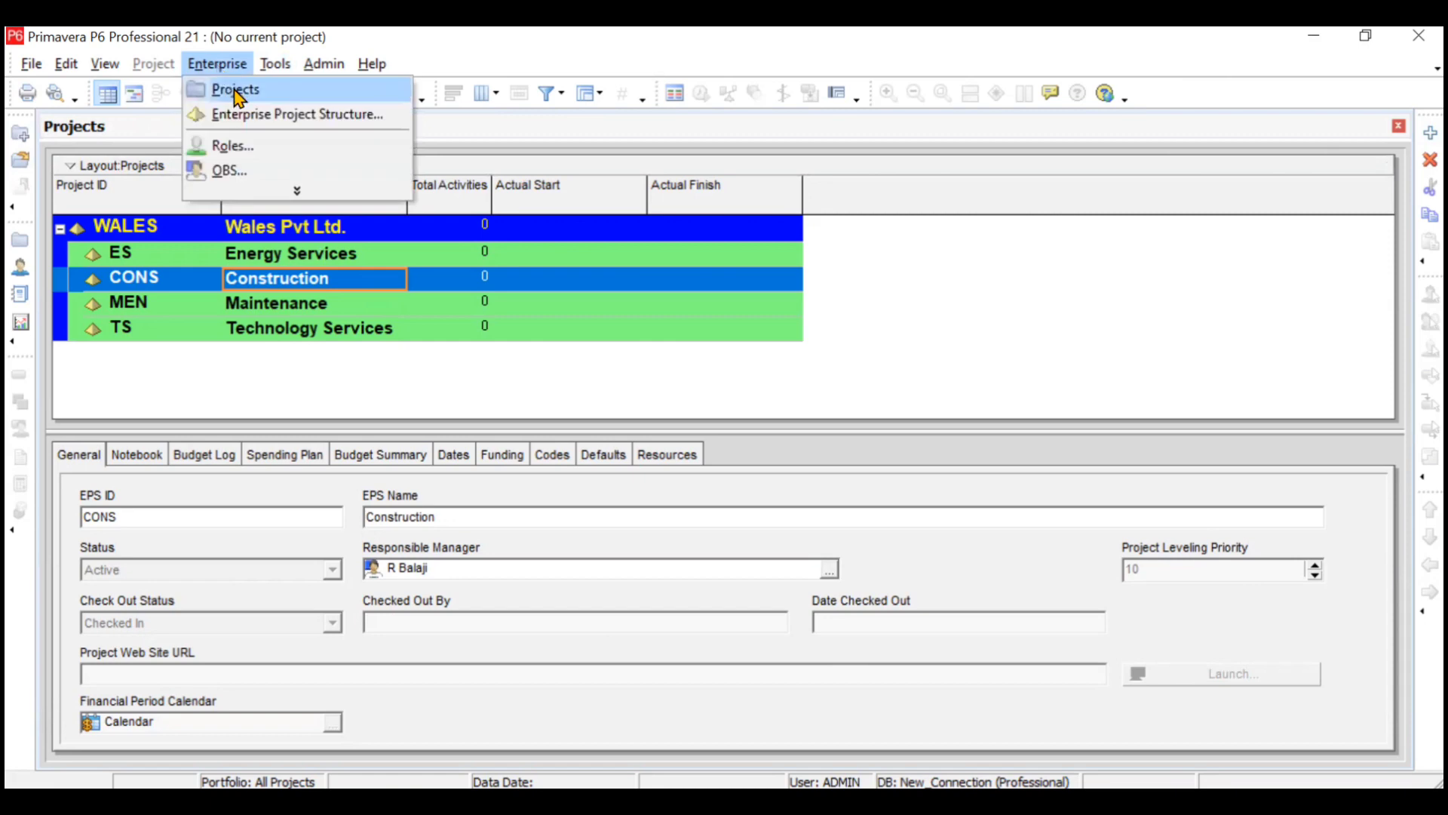
left_click(230, 89)
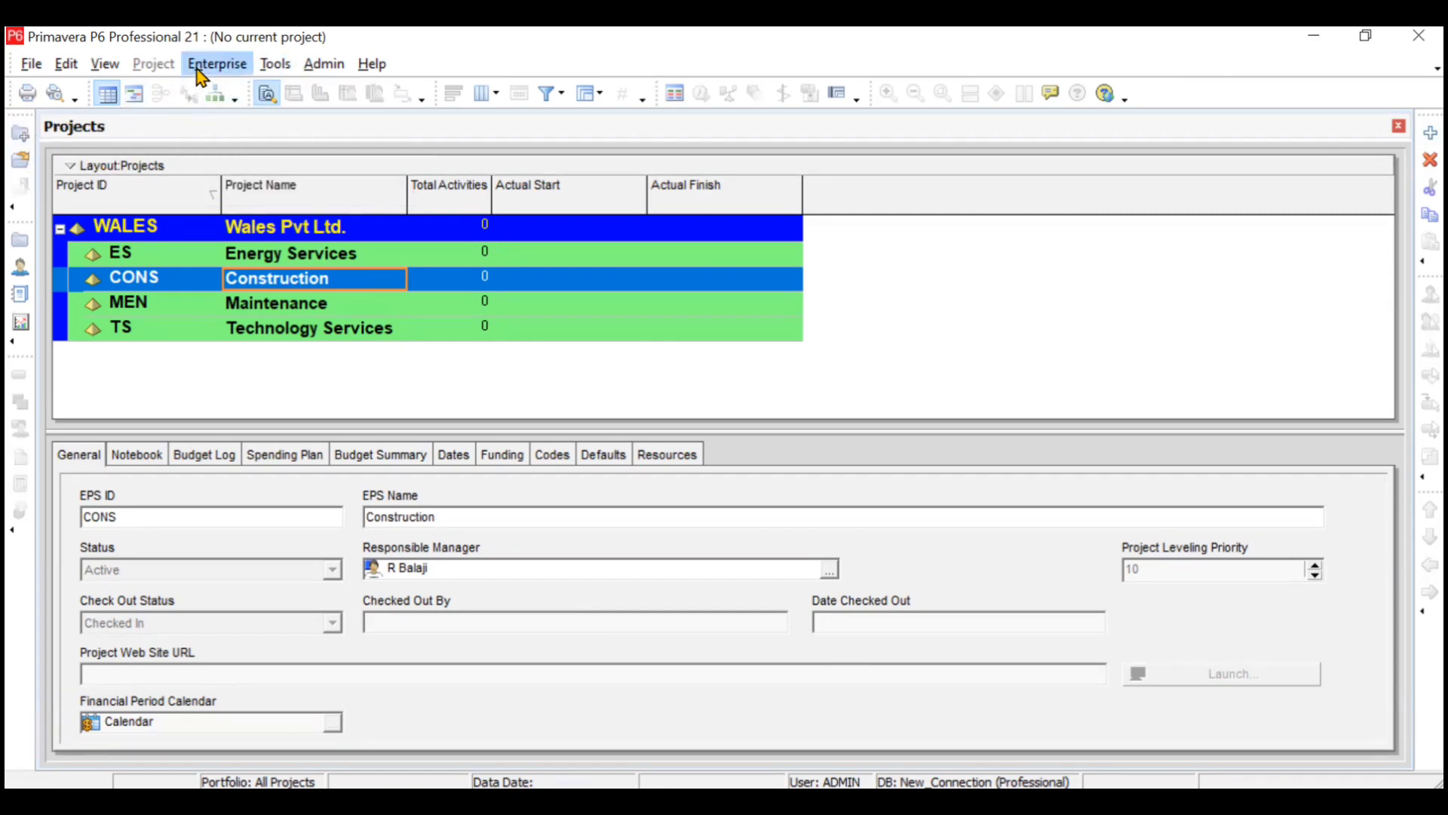
left_click(217, 64)
left_click(236, 90)
right_click(239, 98)
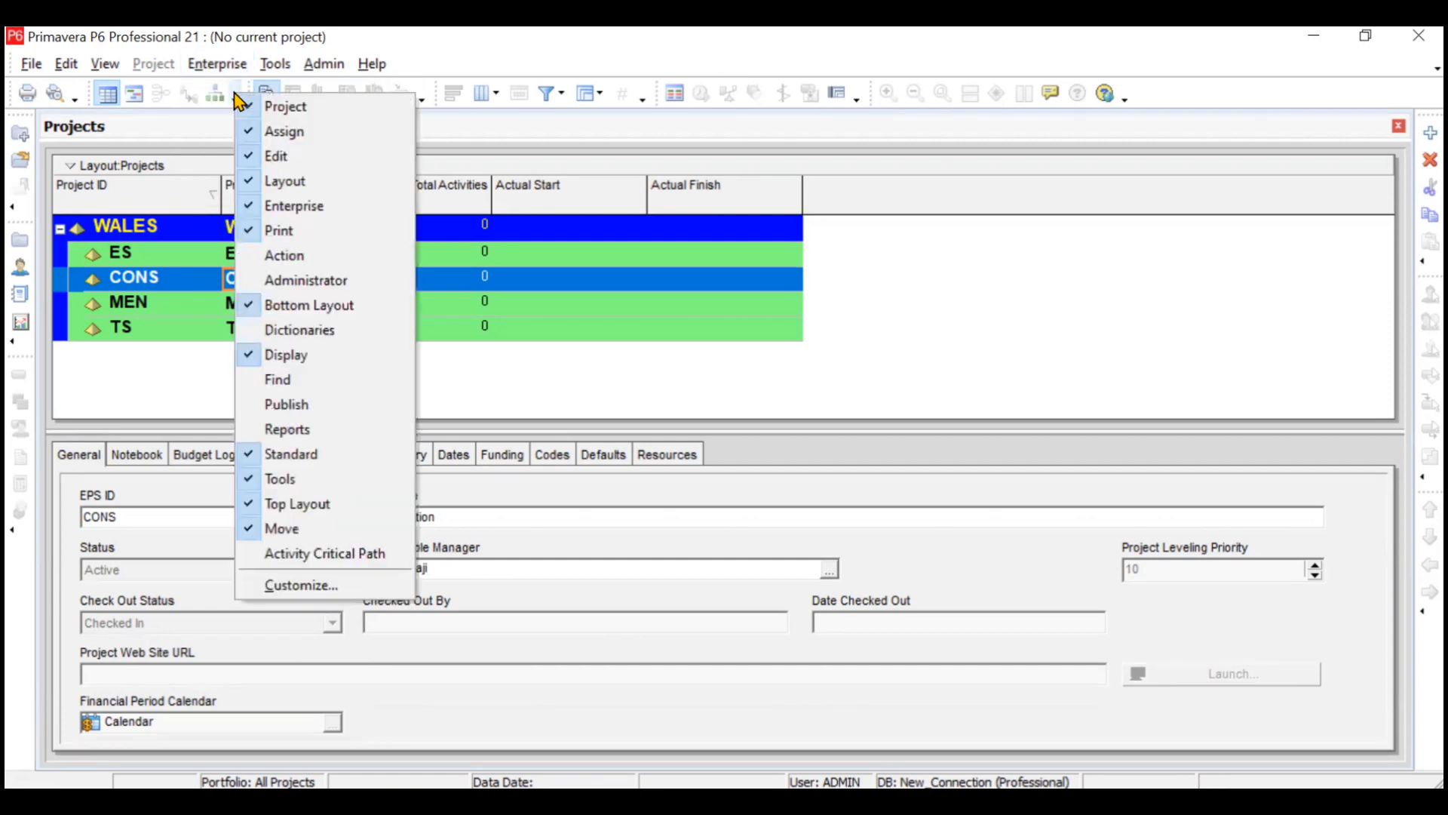
left_click(239, 66)
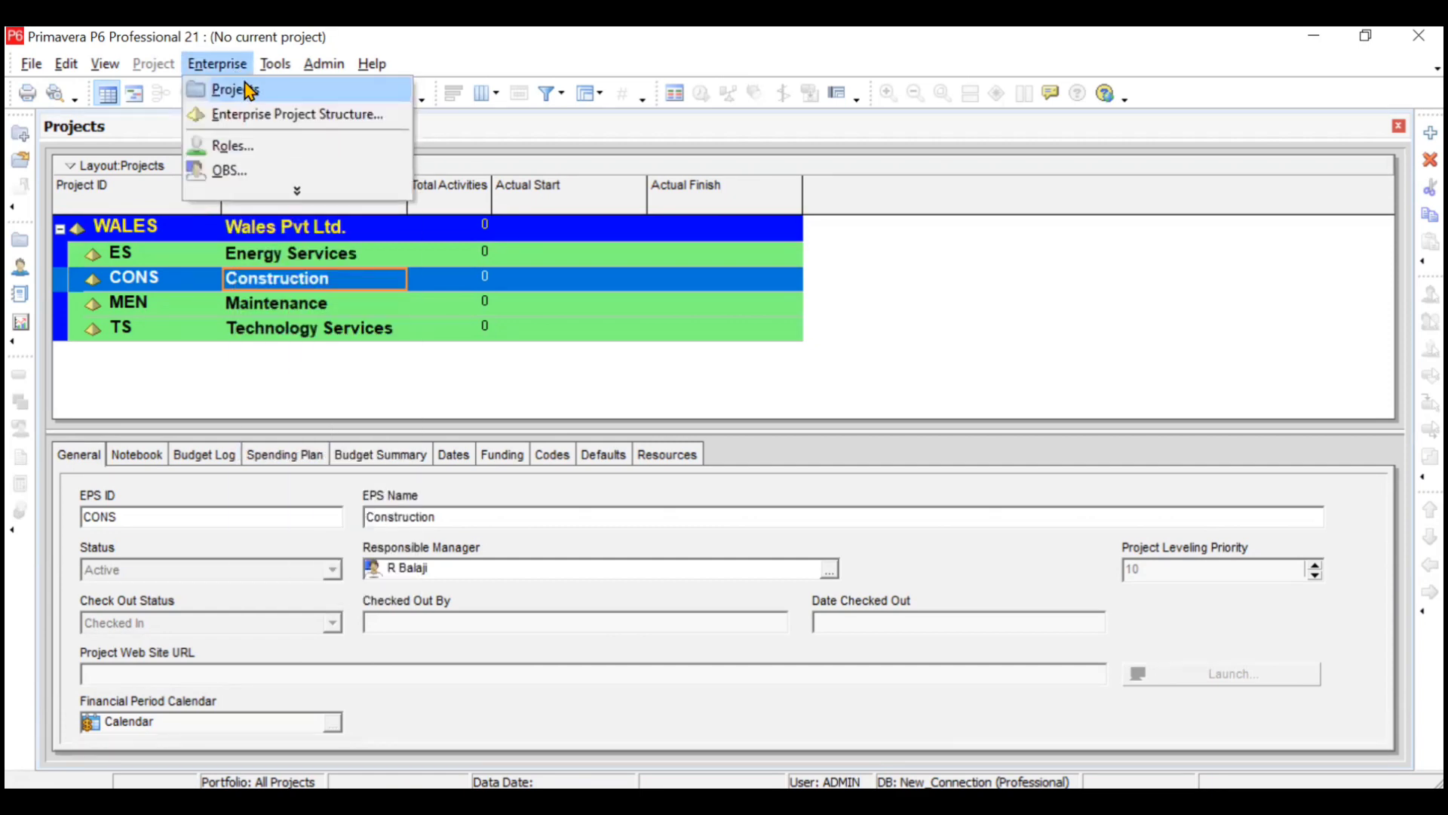
left_click(409, 402)
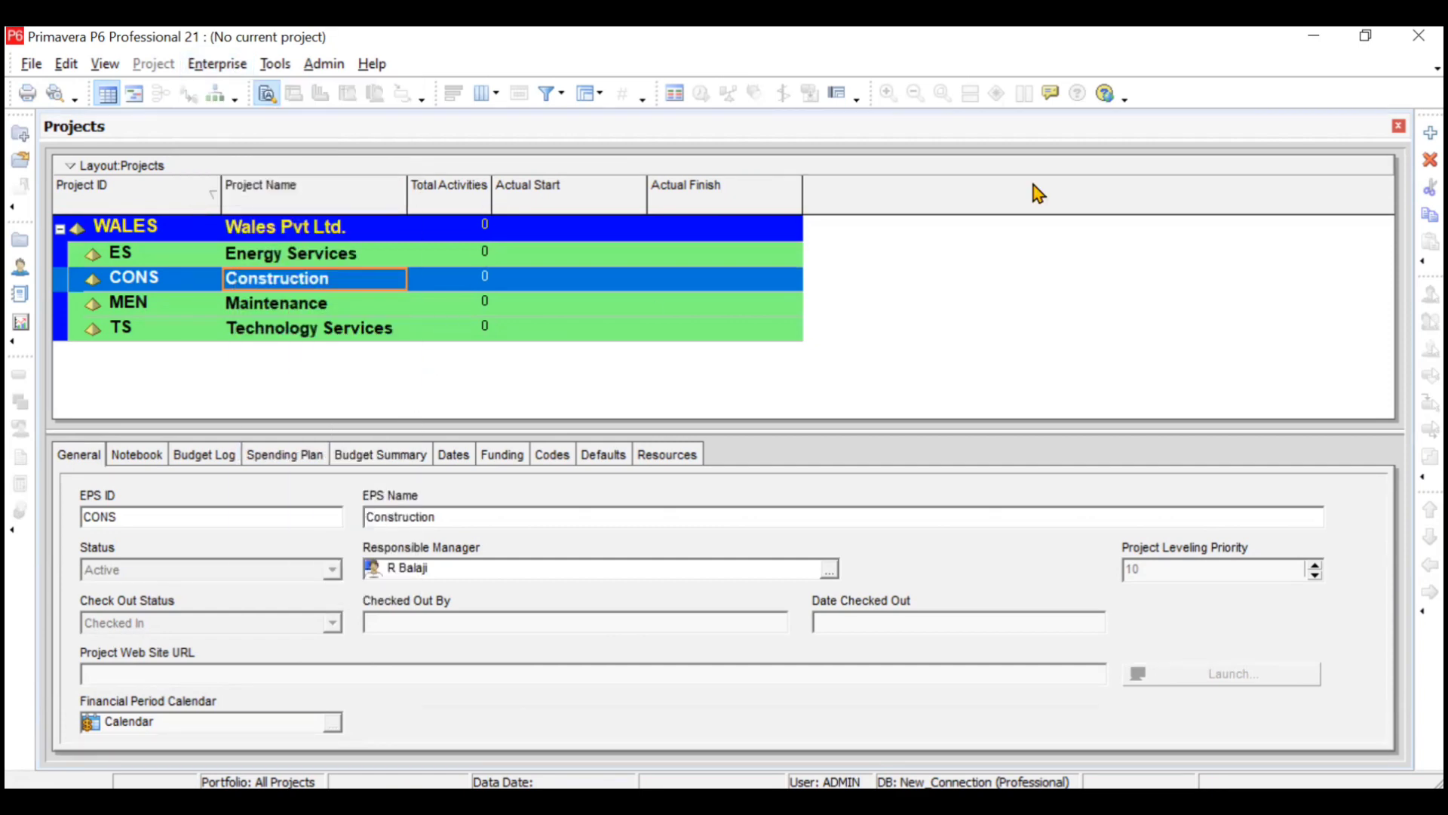
Start a new project, keep Construction as its EPS, and advance to the Project Name step
left_click(1415, 134)
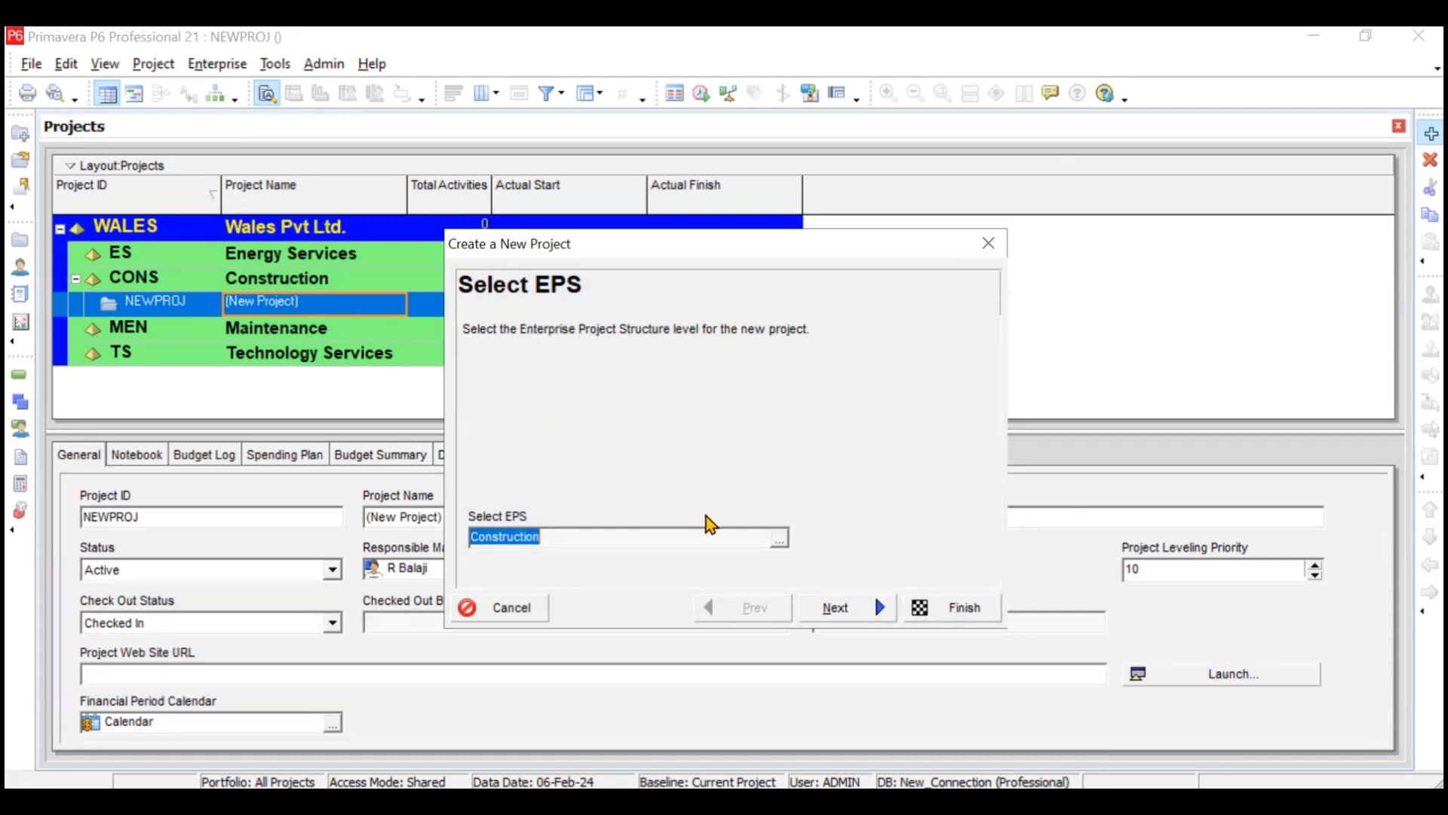
left_click(779, 542)
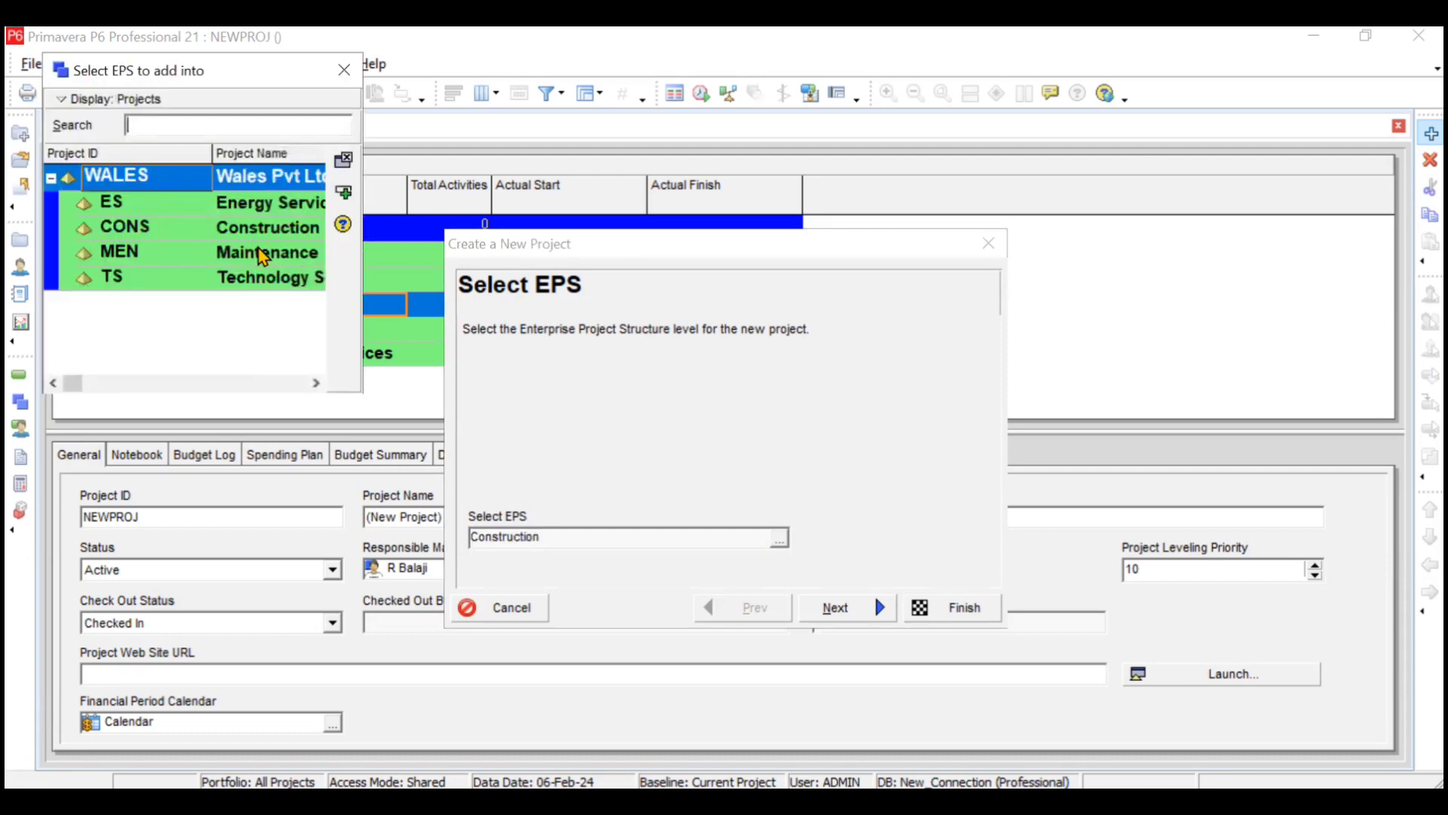
left_click(262, 256)
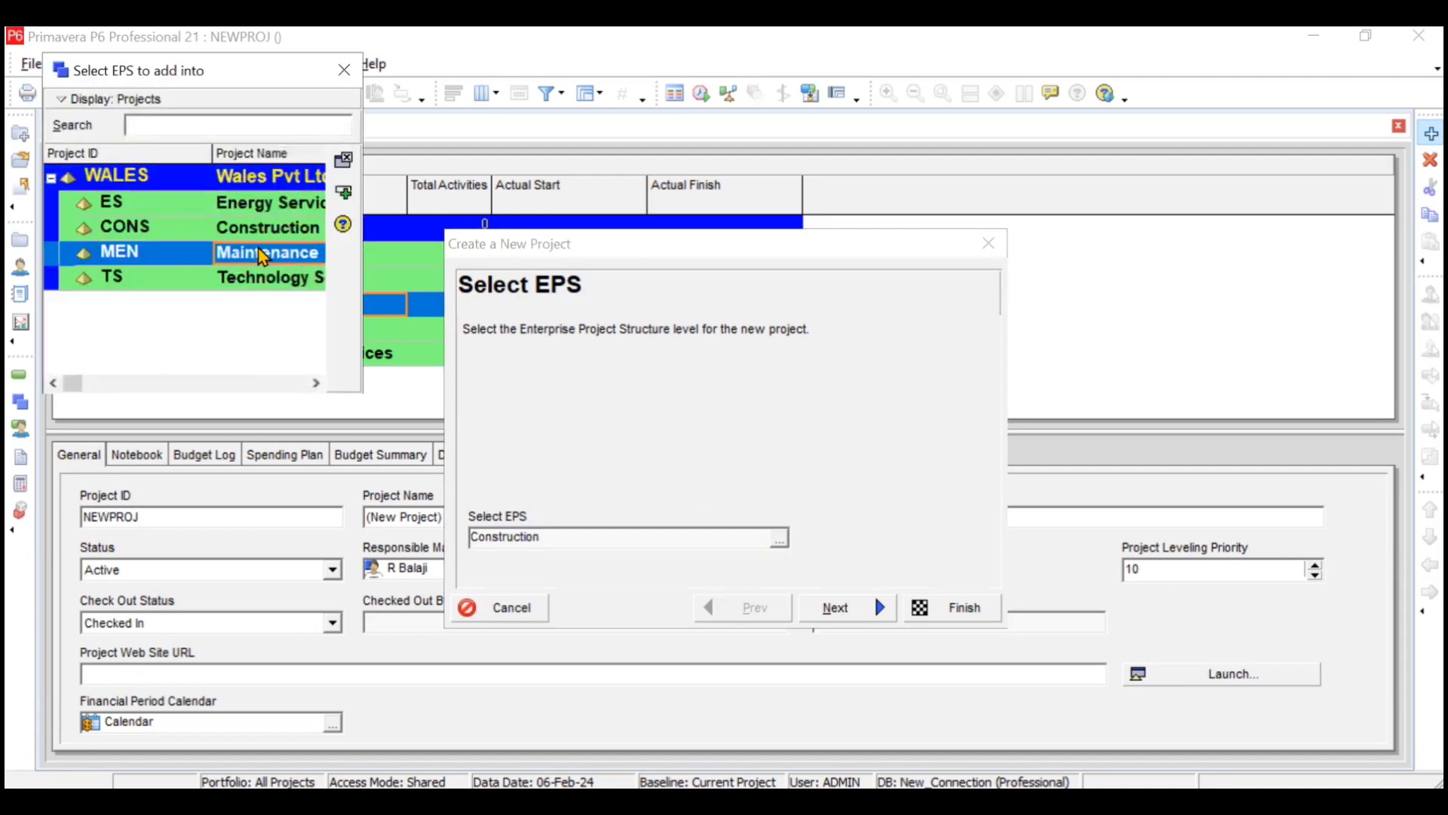
left_click(345, 174)
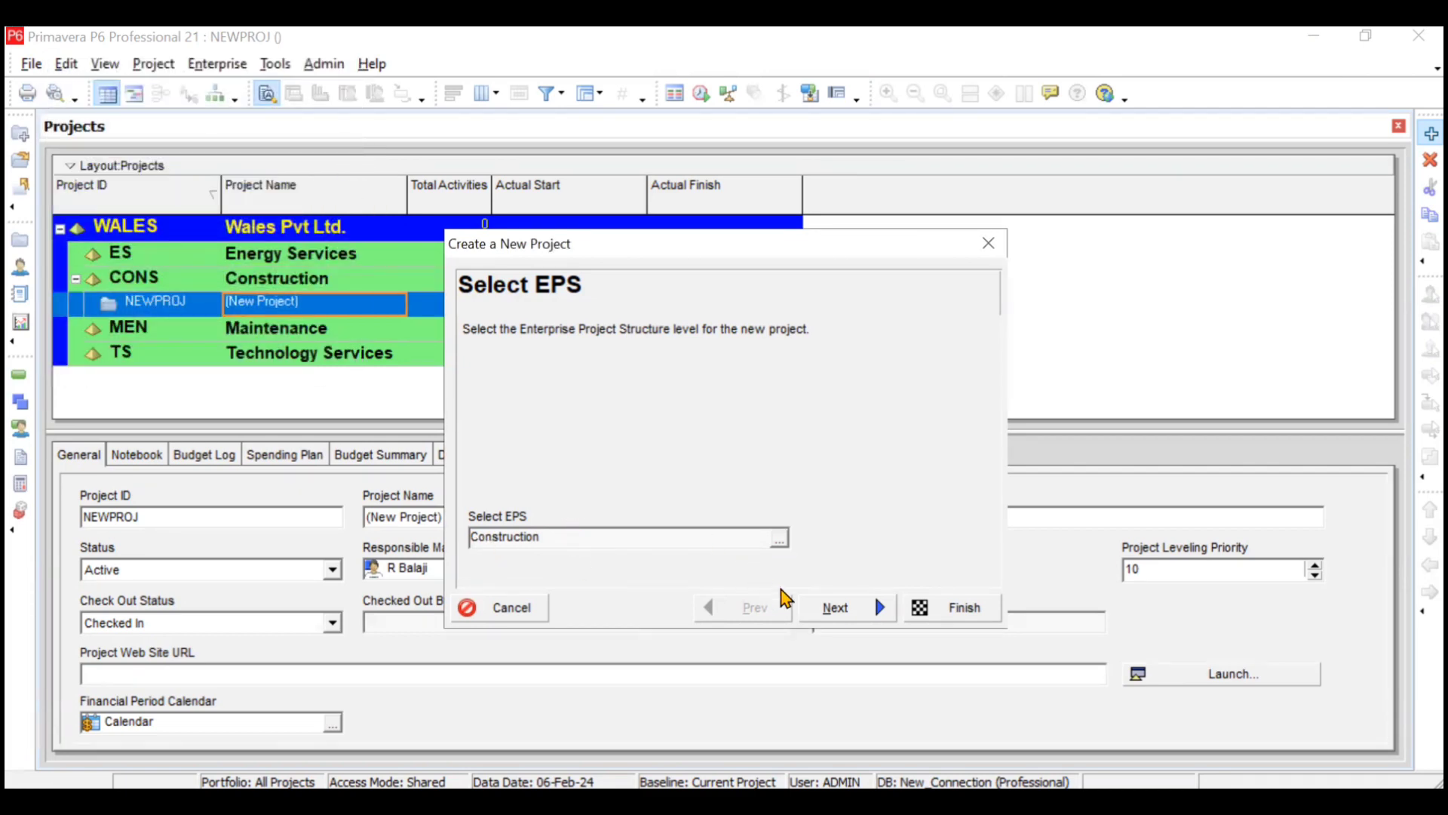
left_click(837, 608)
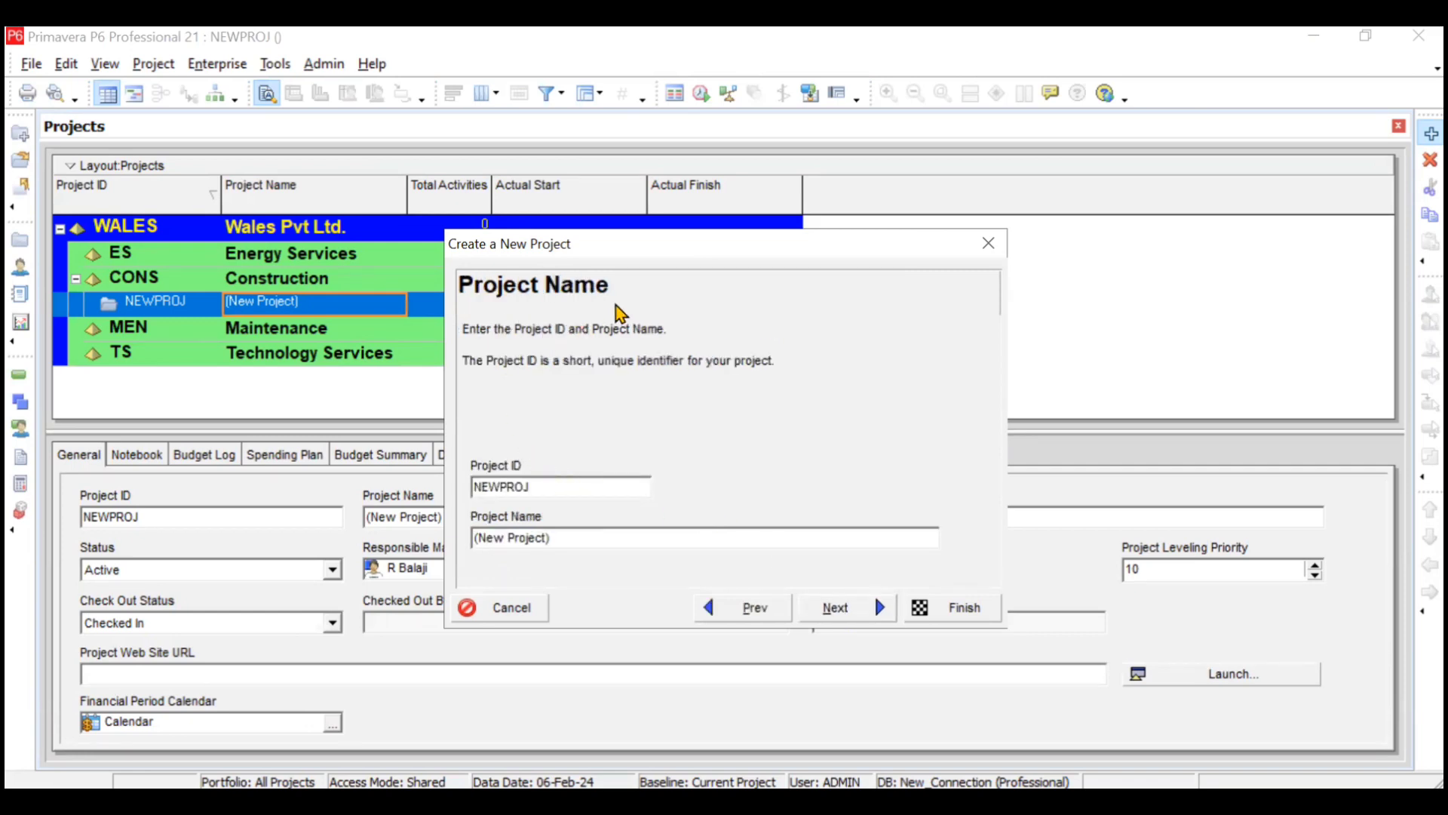
Enter project ID ITC and project name 'IT Building Construction' in the new project wizard
left_click(545, 484)
key("BackSpace")
key("BackSpace")
key("BackSpace")
key("BackSpace")
key("BackSpace")
key("BackSpace")
key("BackSpace")
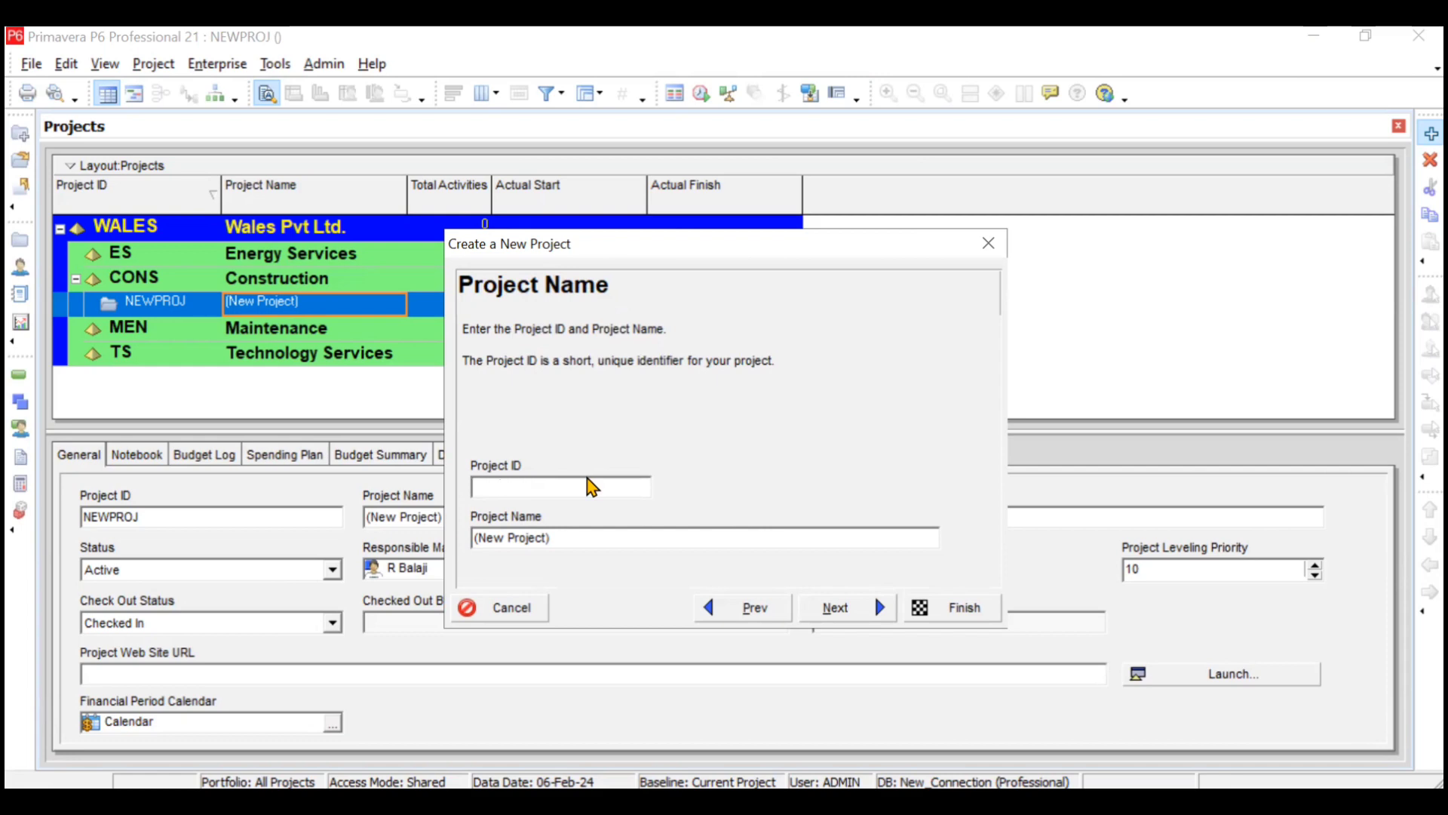
type("C")
type("IT")
type("C")
left_click(563, 537)
key("BackSpace")
key("BackSpace")
key("BackSpace")
key("BackSpace")
key("BackSpace")
key("BackSpace")
key("BackSpace")
key("BackSpace")
key("BackSpace")
key("BackSpace")
key("BackSpace")
key("BackSpace")
key("BackSpace")
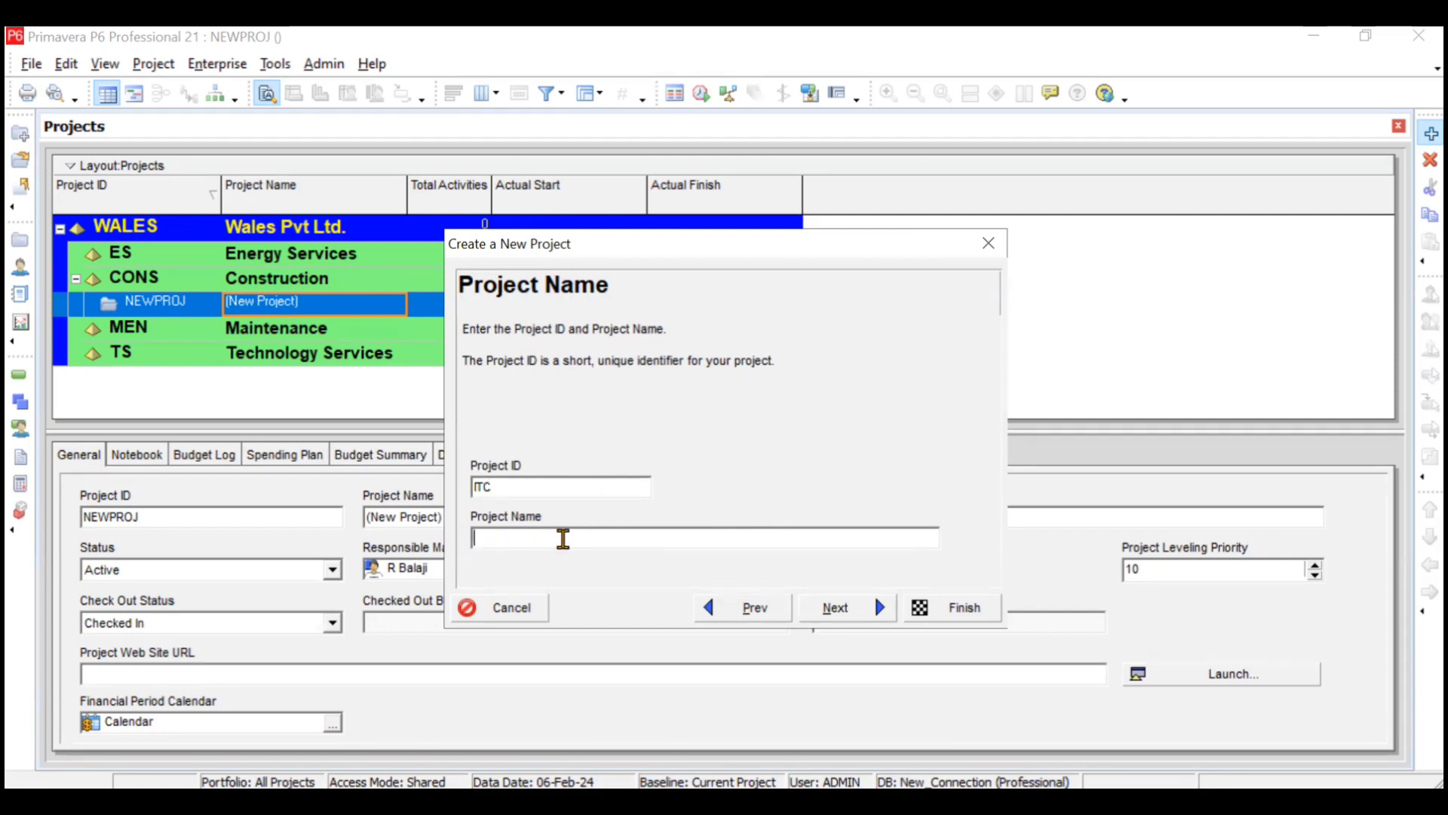
type("IT b")
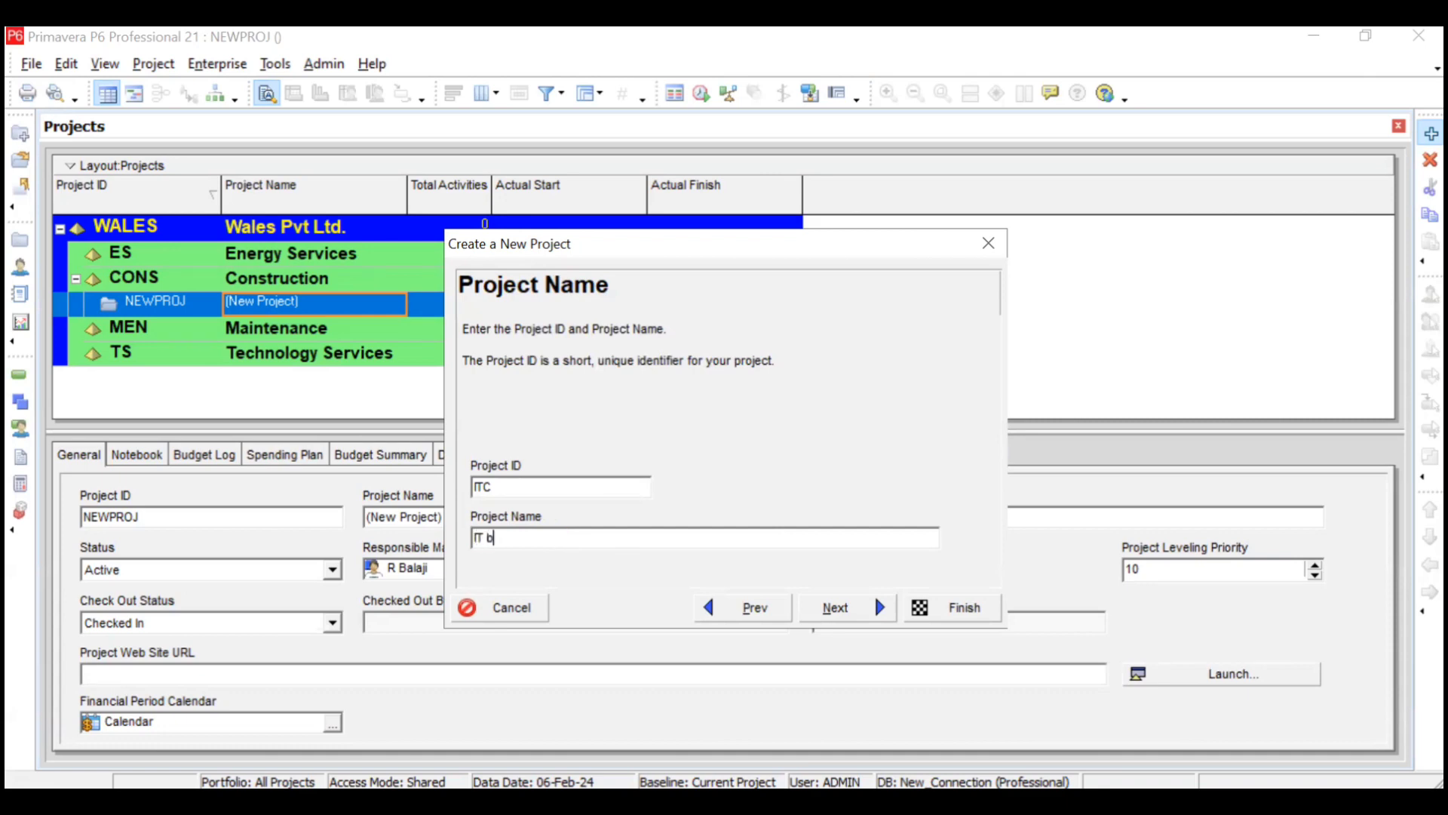
key("BackSpace")
type("Building Construction")
left_click(834, 608)
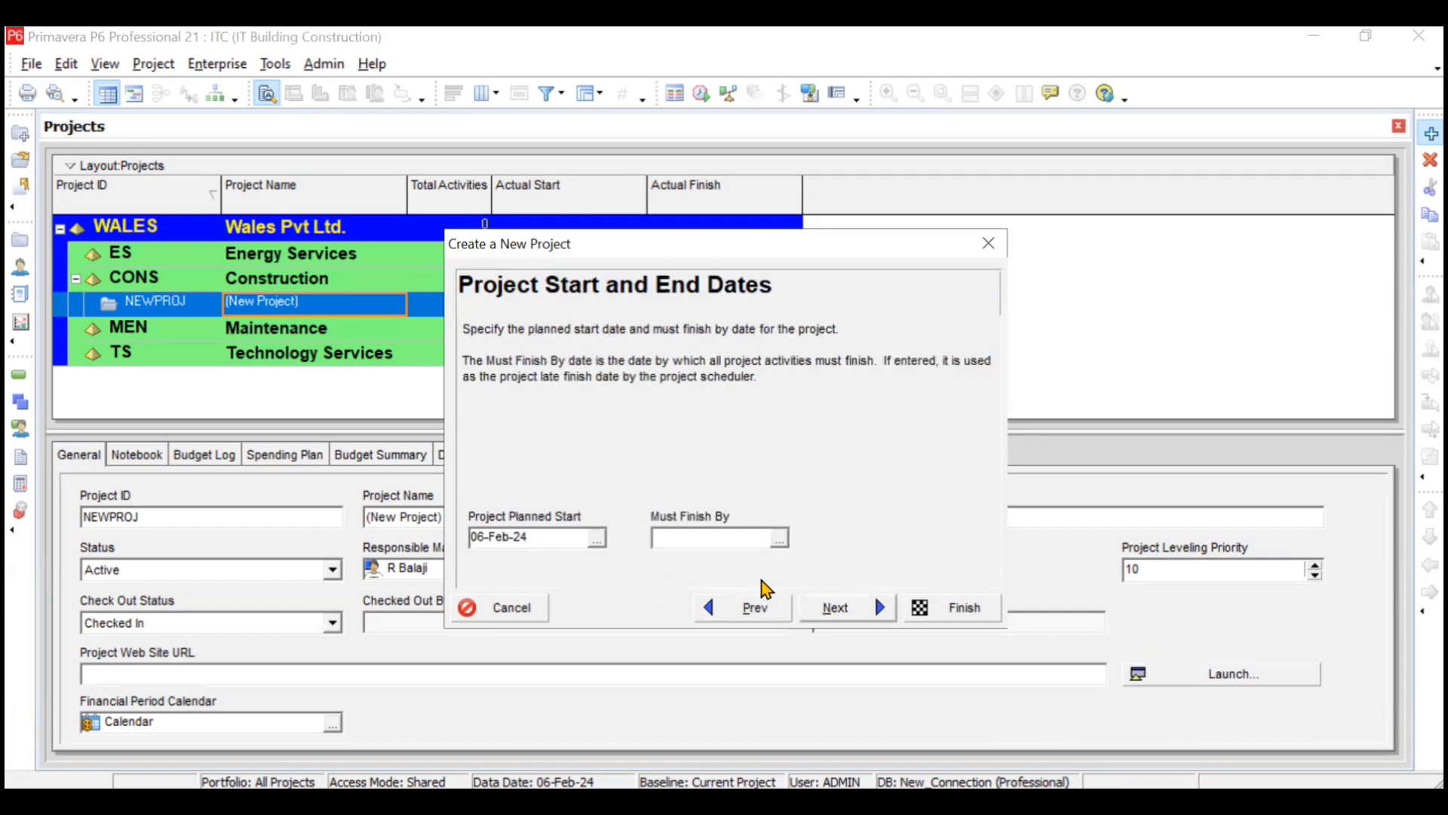
Pick 22 October 2018 as the planned start date in the calendar
left_click(597, 539)
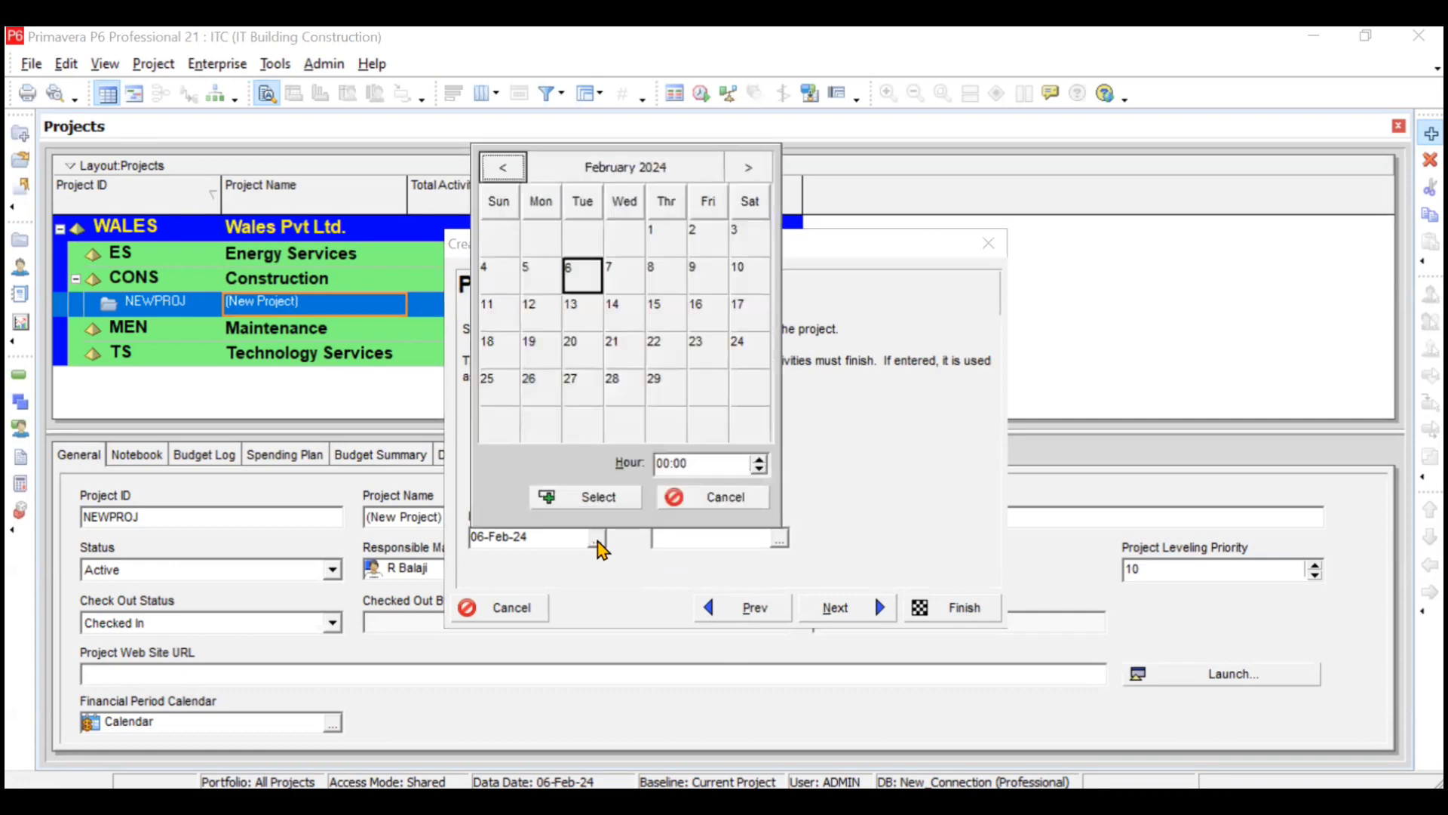
left_click(674, 169)
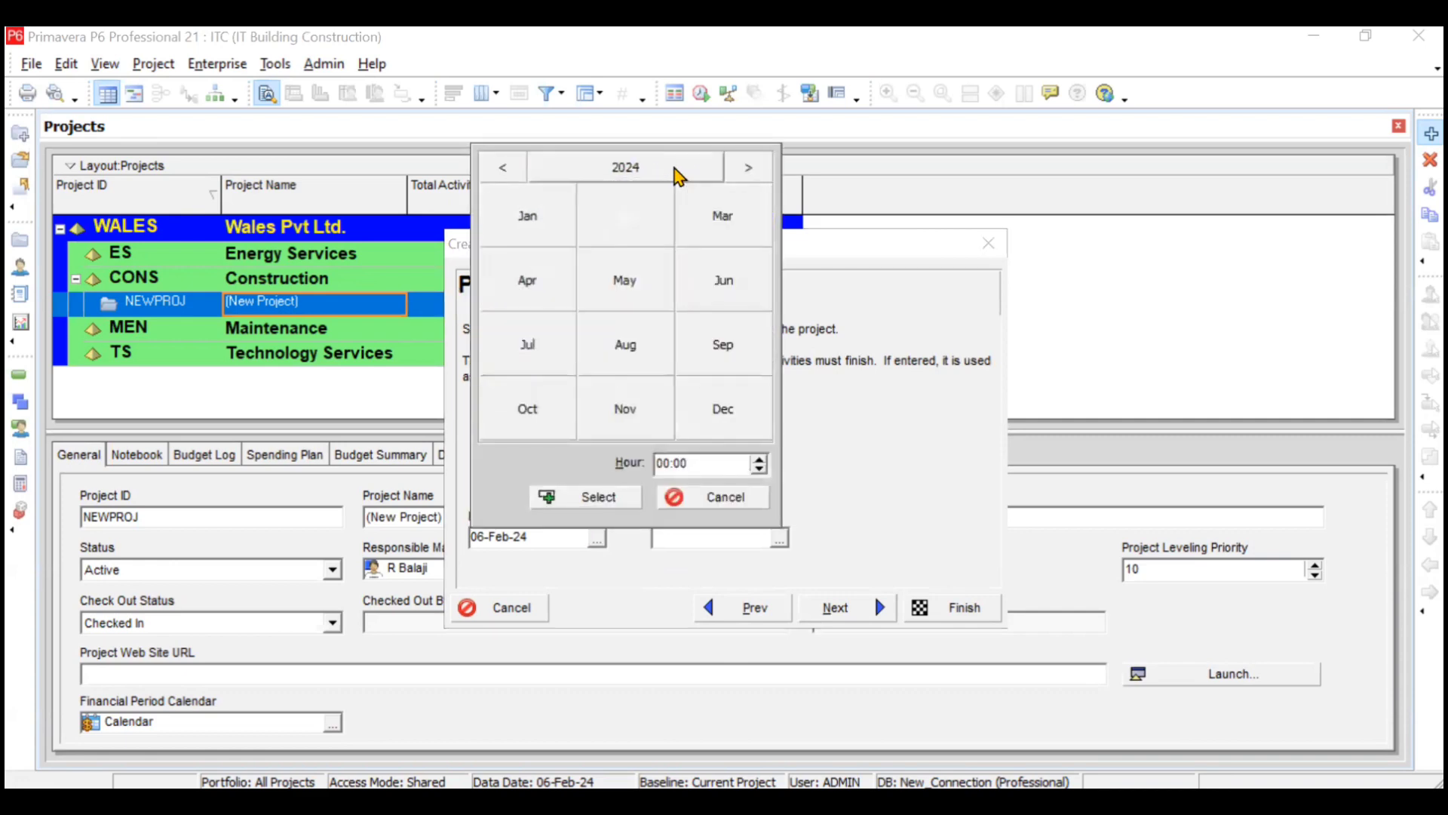
left_click(505, 173)
left_click(505, 173)
left_click(505, 173)
left_click(505, 174)
left_click(505, 173)
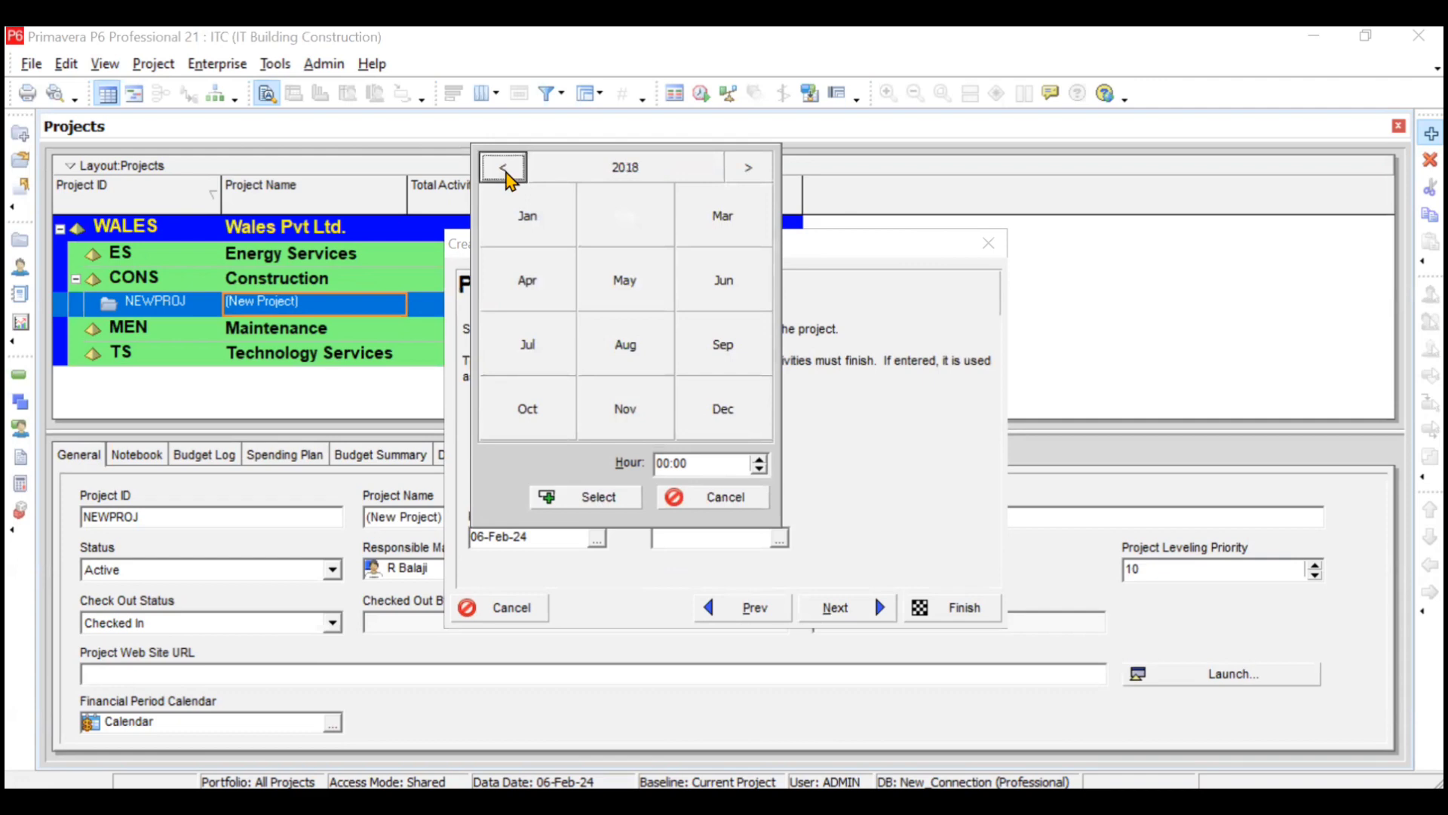
left_click(562, 415)
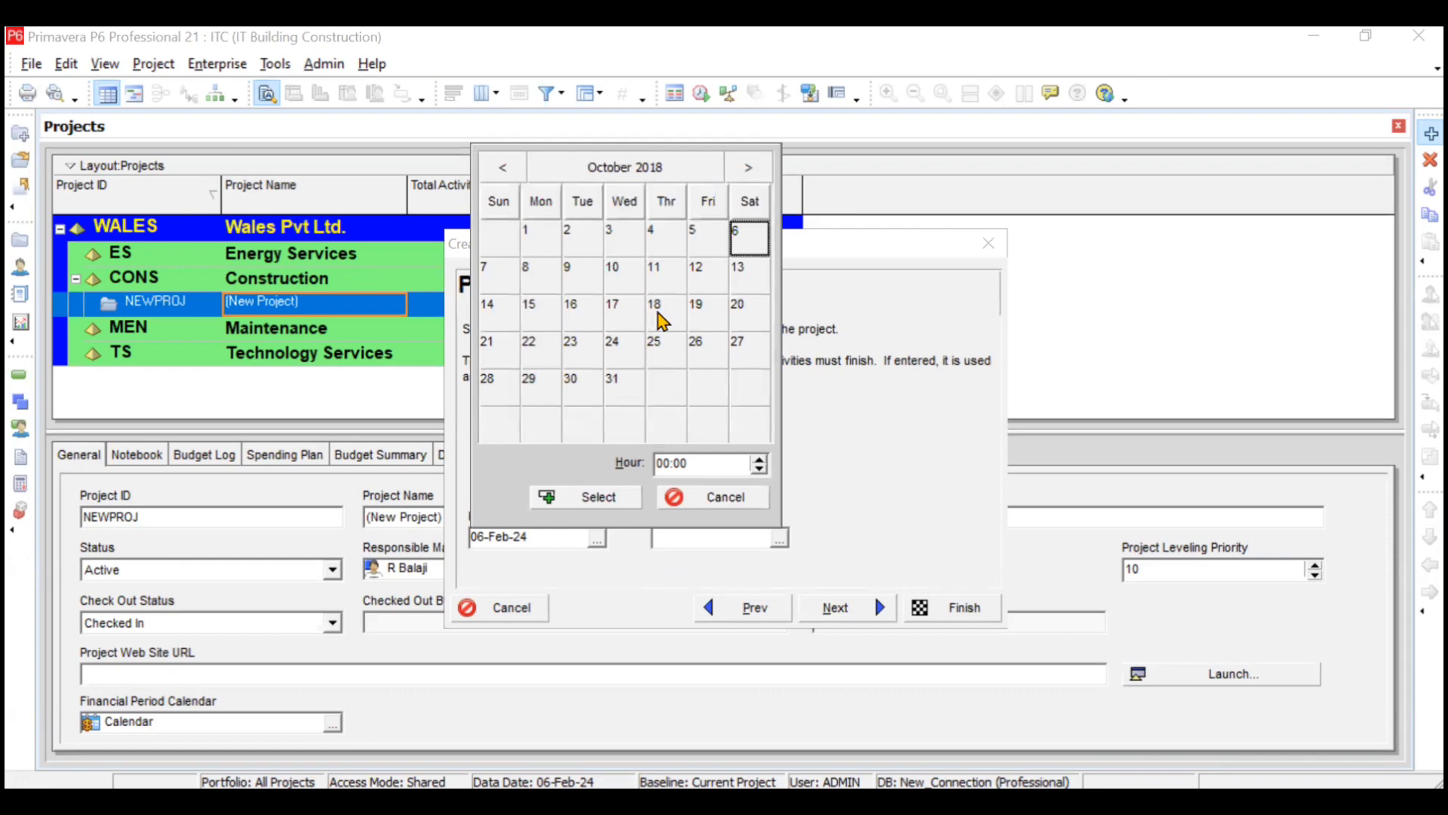
left_click(544, 350)
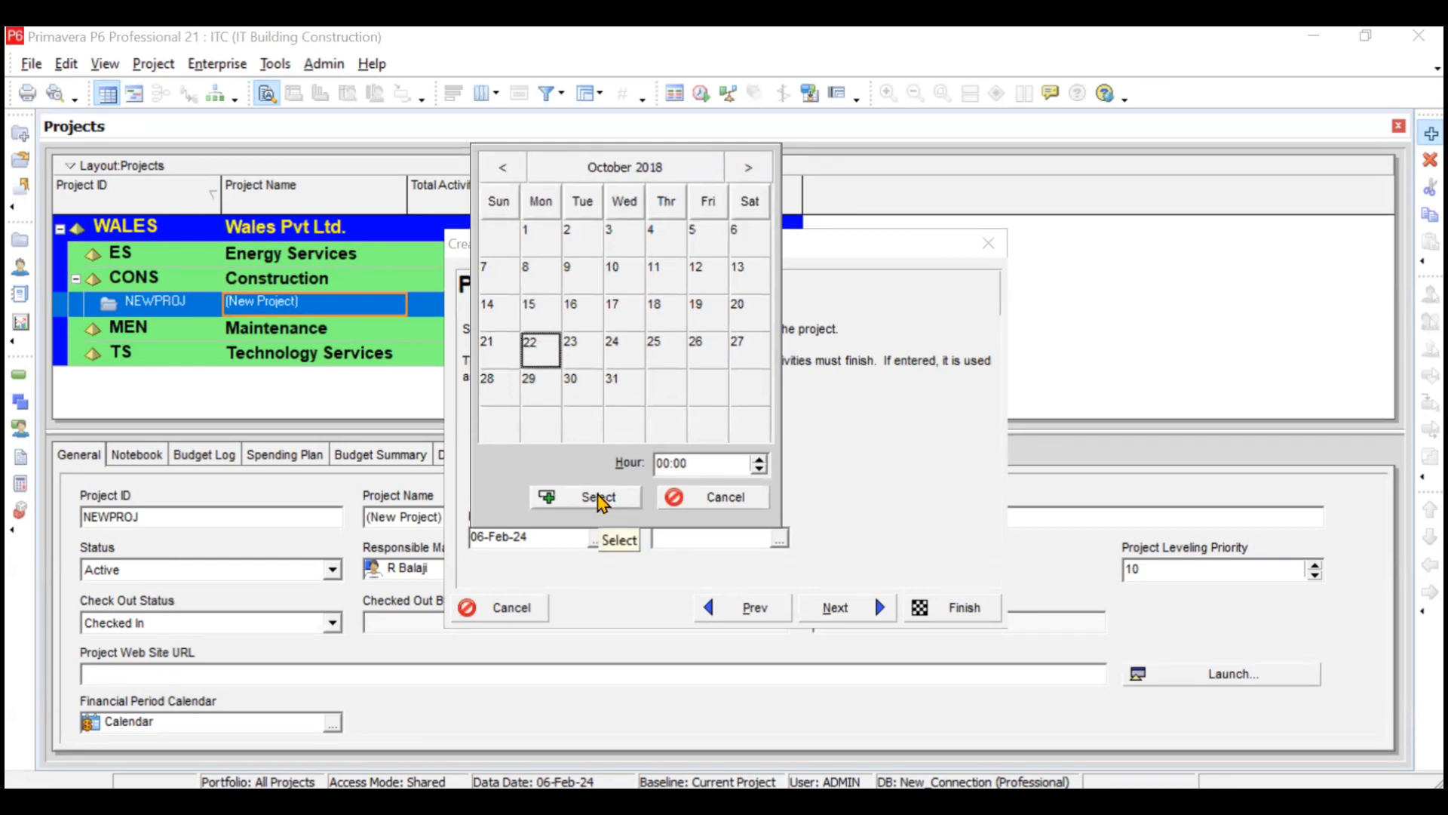
Set the start hour to 08:00 and apply the planned start 22-Oct-18 08:00
left_click(761, 460)
left_click(760, 460)
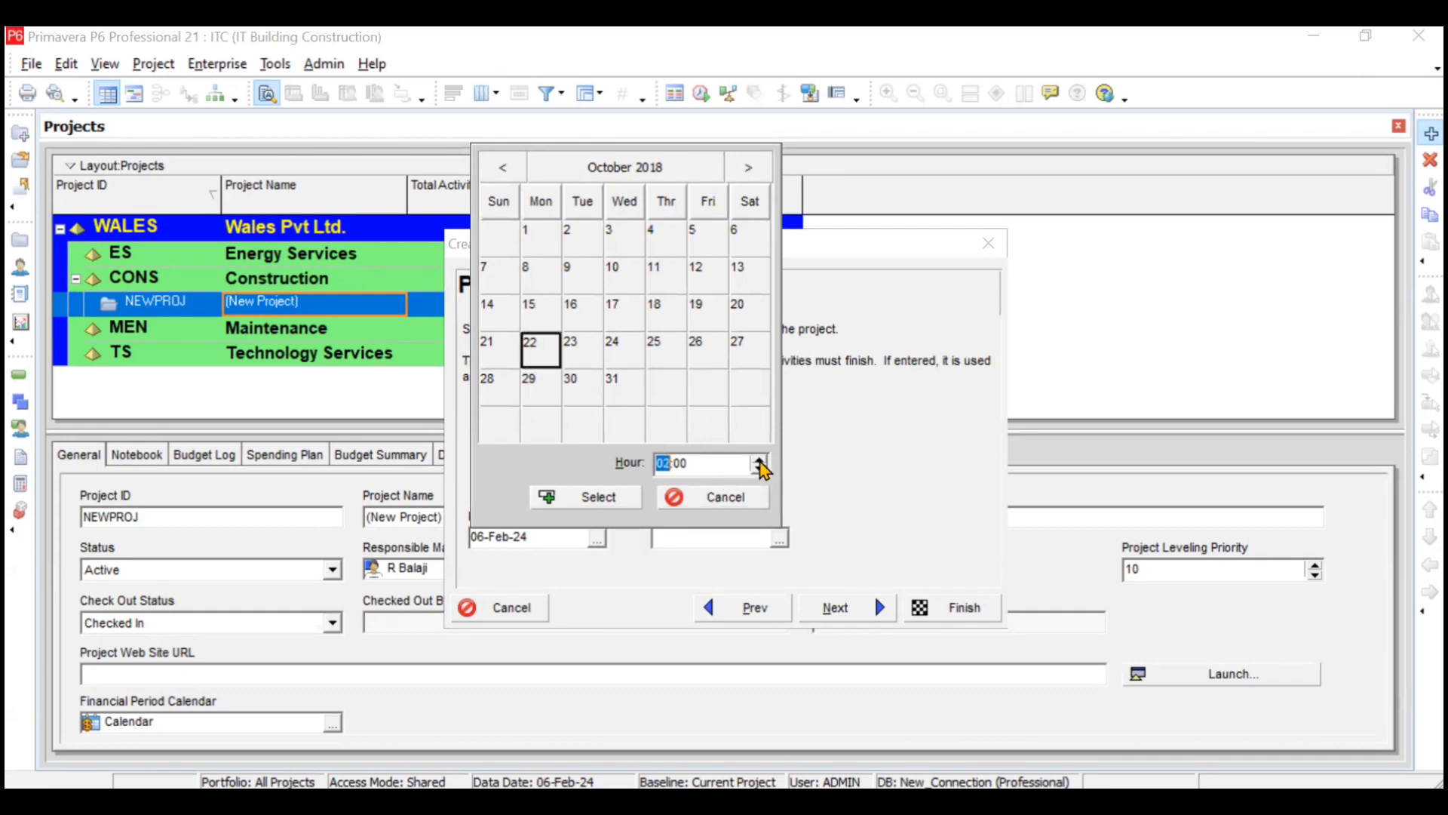
left_click(760, 460)
left_click(760, 460)
left_click(760, 460)
left_click(761, 460)
left_click(760, 460)
left_click(601, 497)
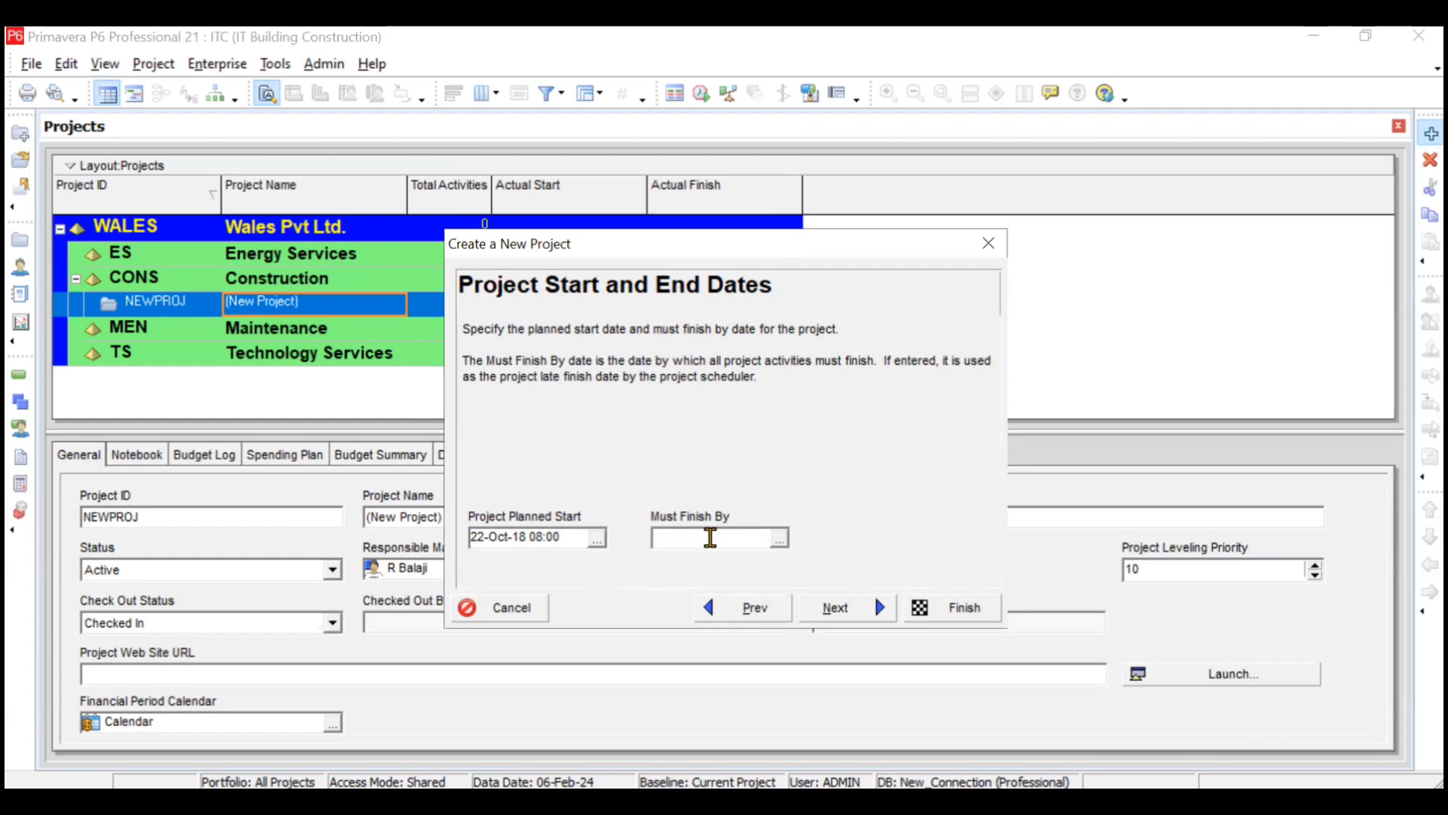
left_click(832, 611)
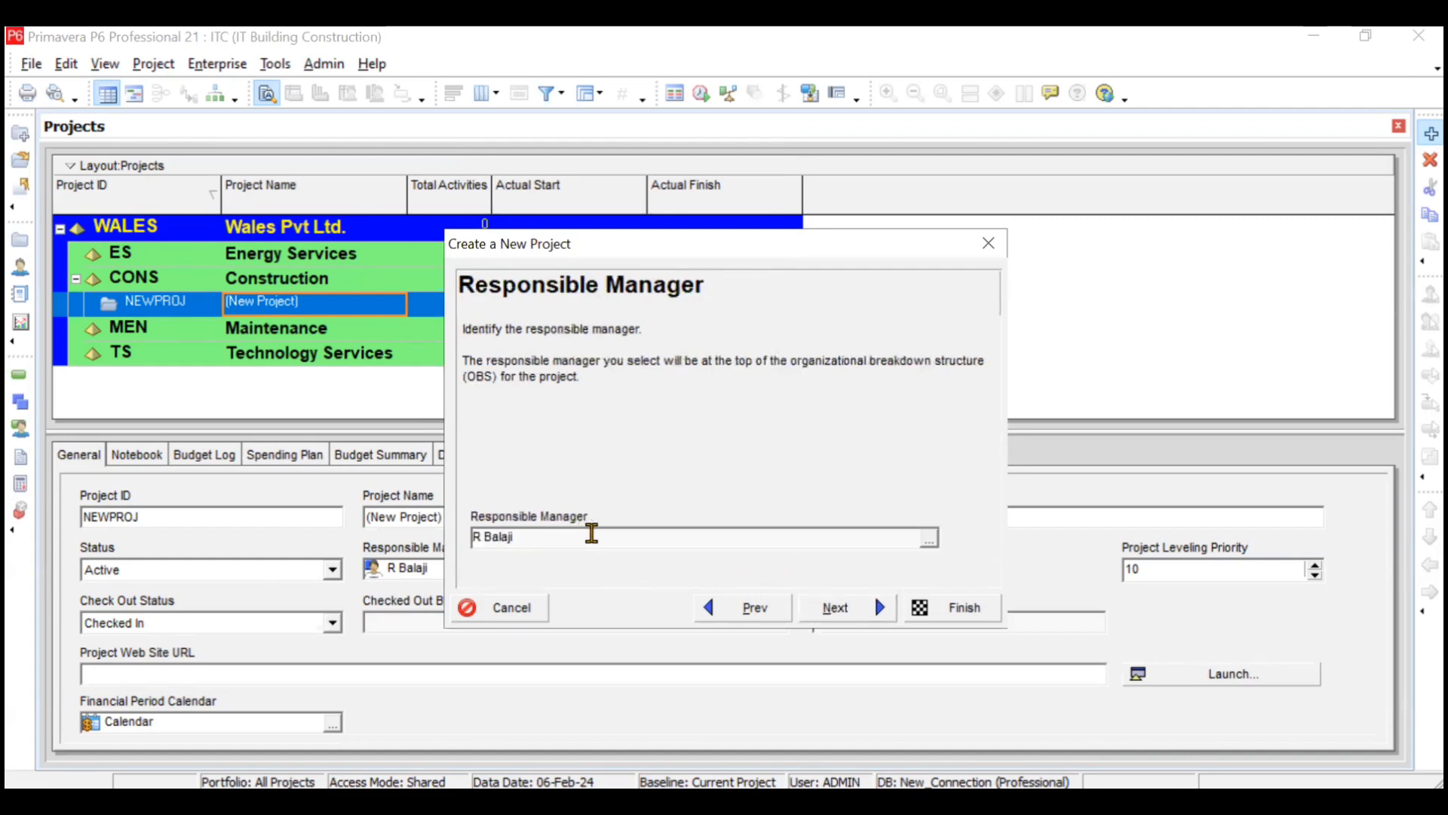
Assign the project's responsible manager from the OBS list
left_click(929, 539)
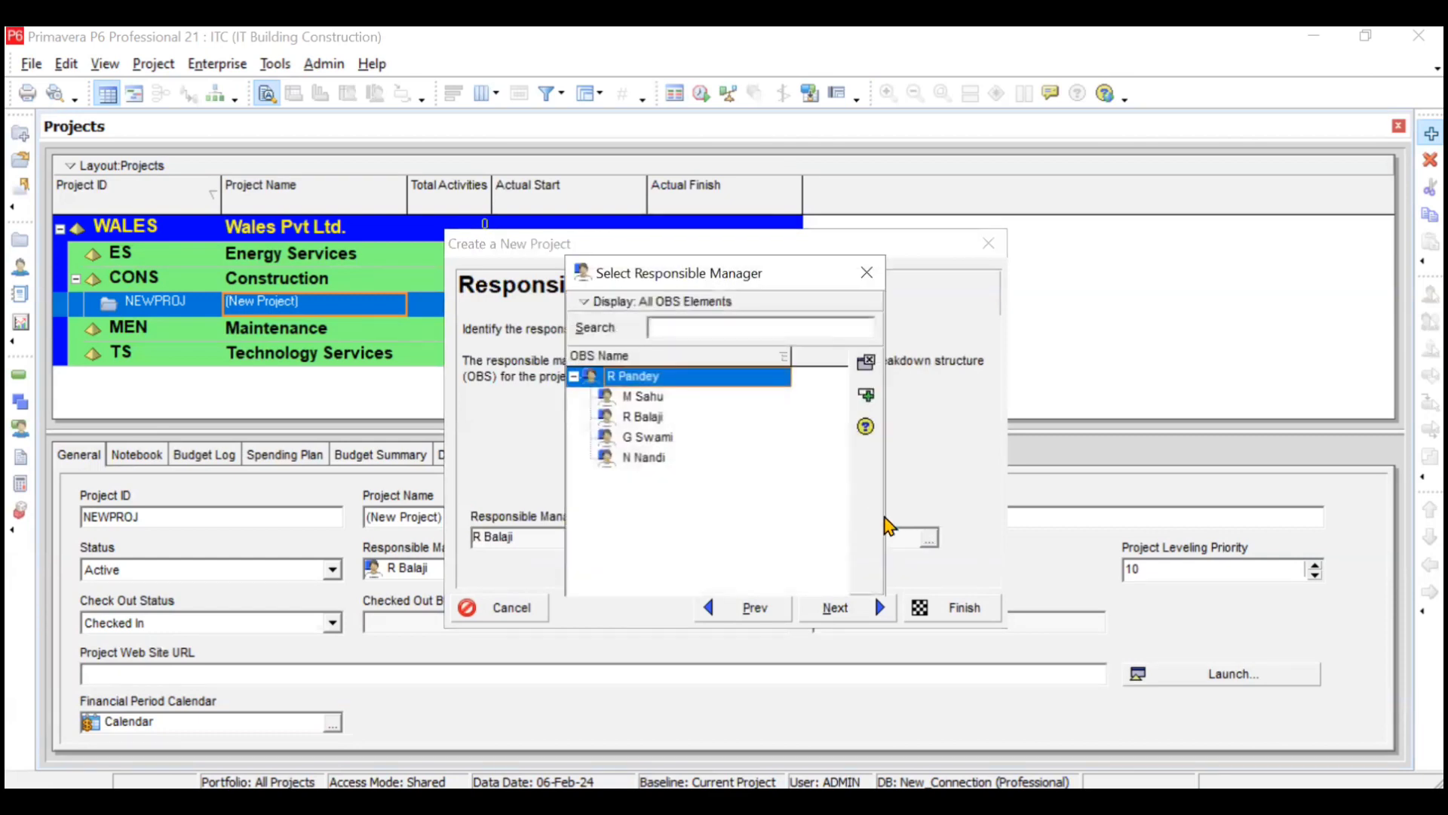
left_click(663, 420)
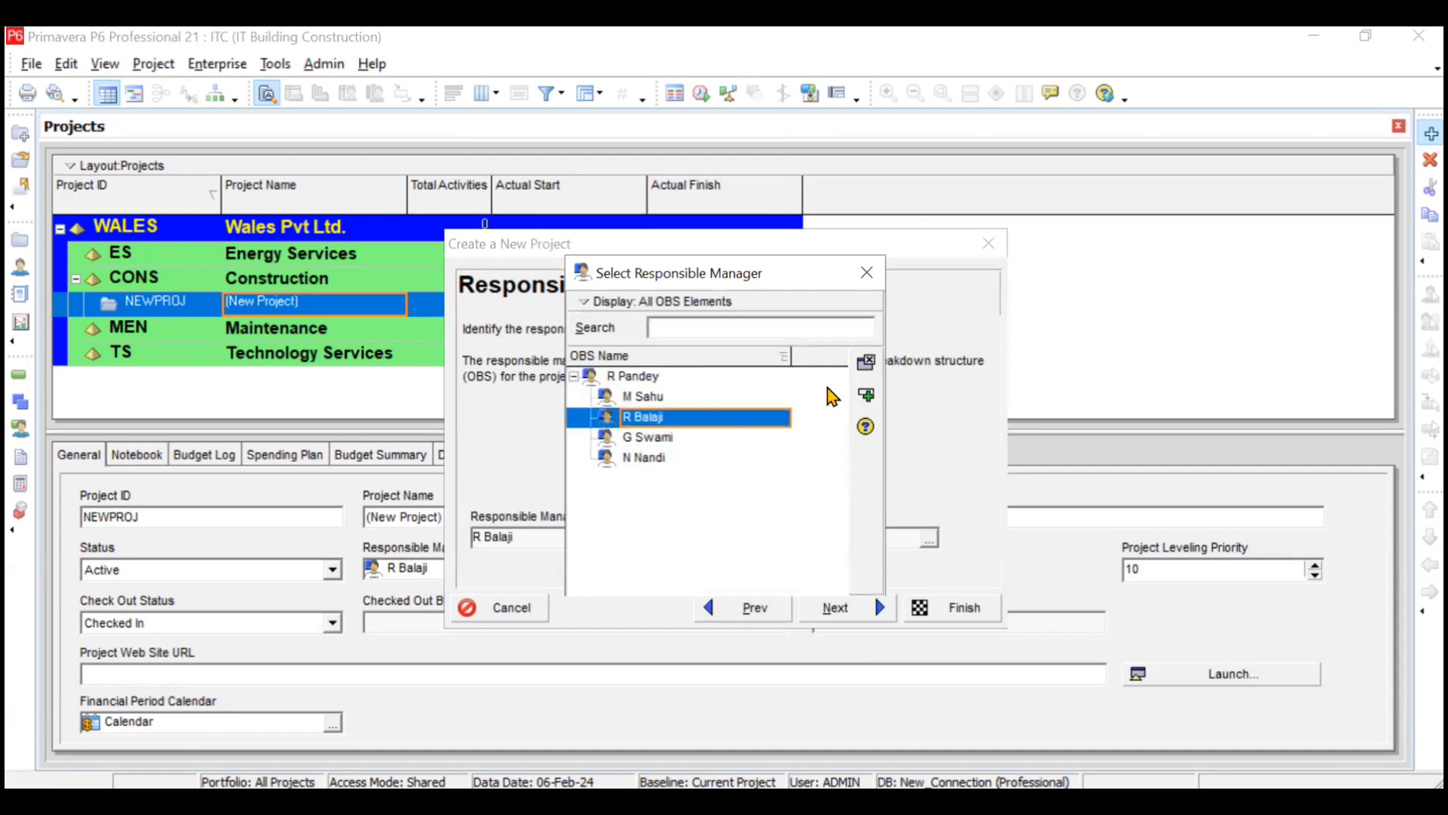
left_click(865, 397)
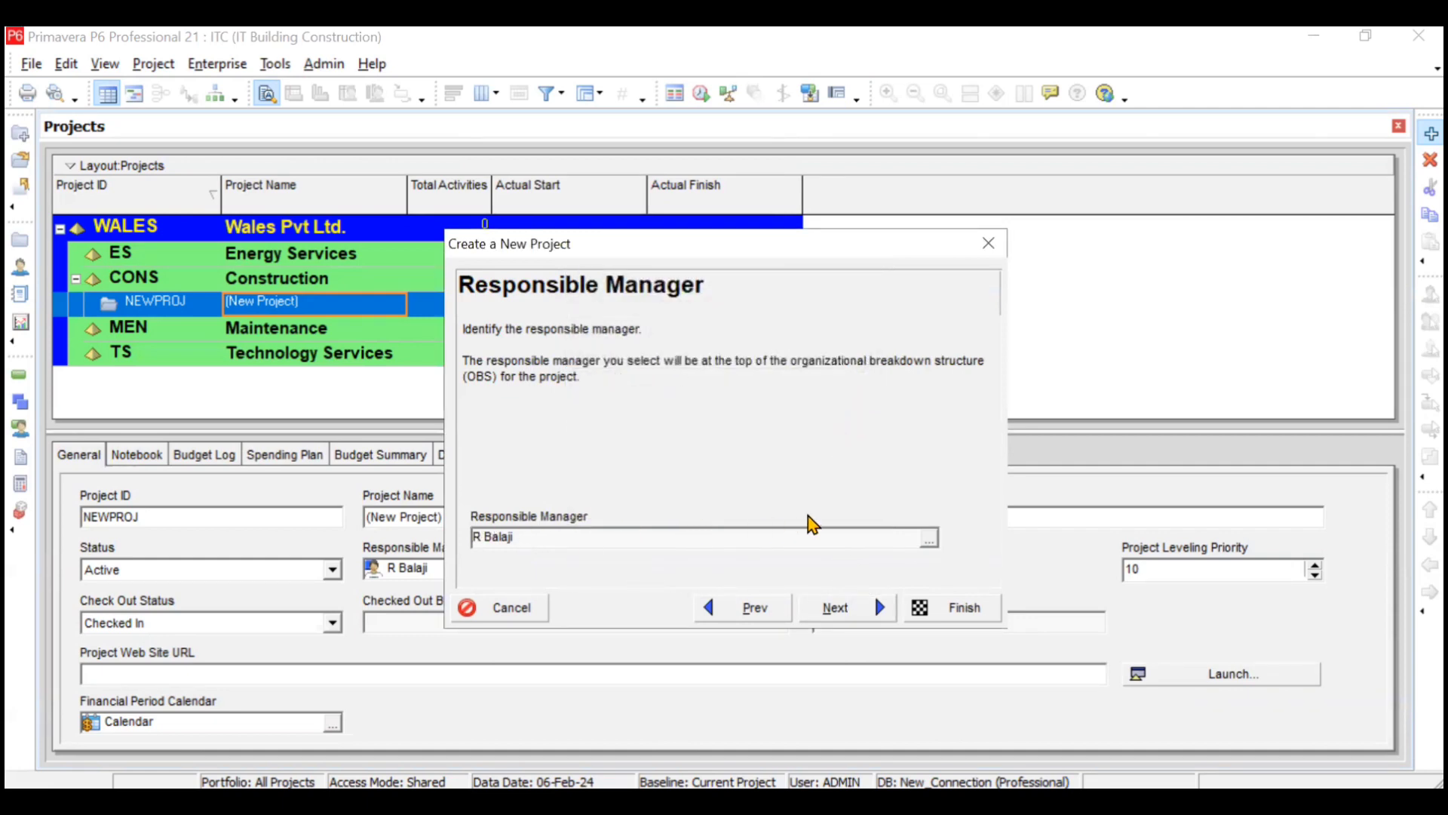
Keep Price / Unit as the rate type and finish creating the project
left_click(833, 611)
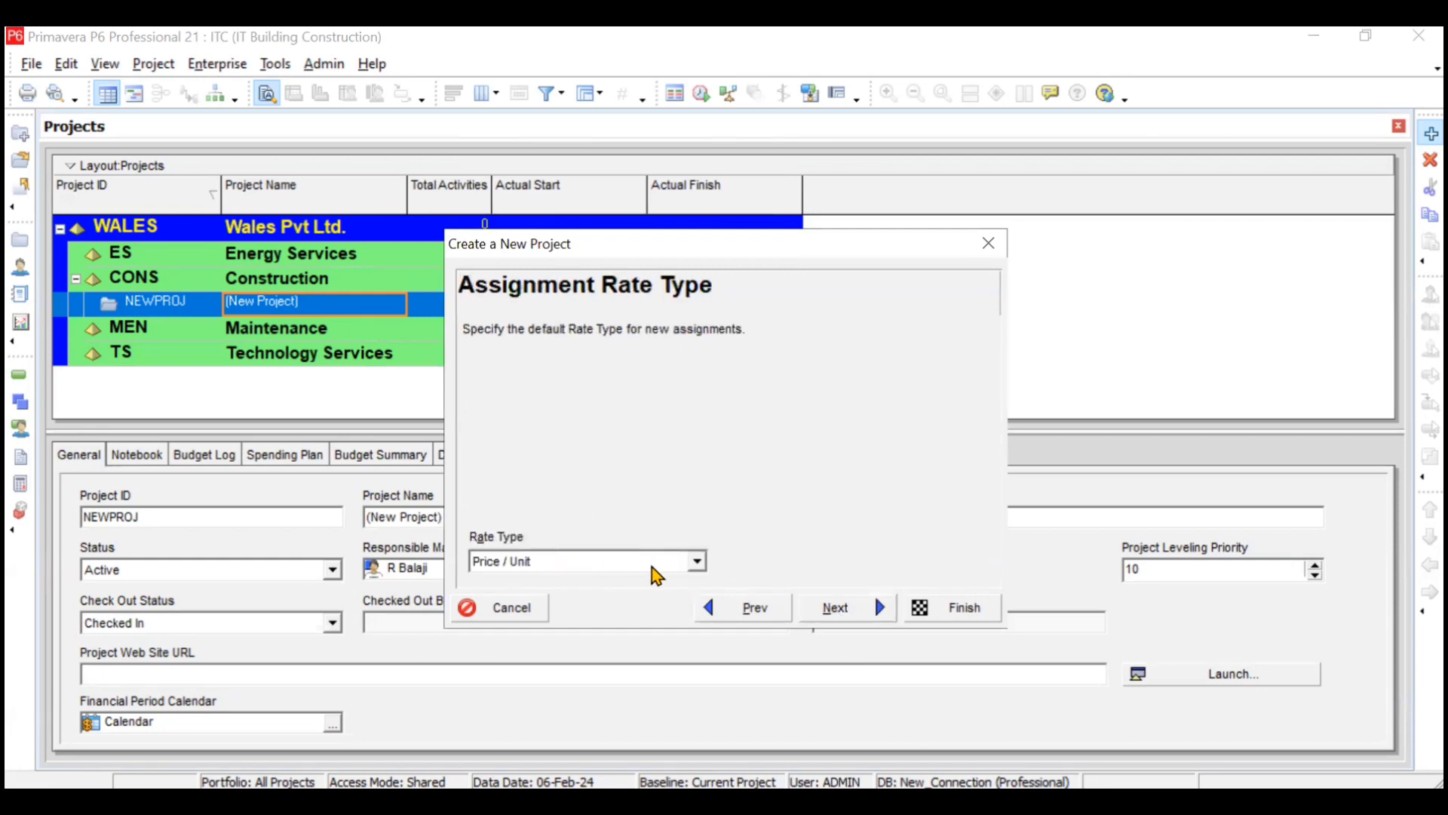
left_click(698, 562)
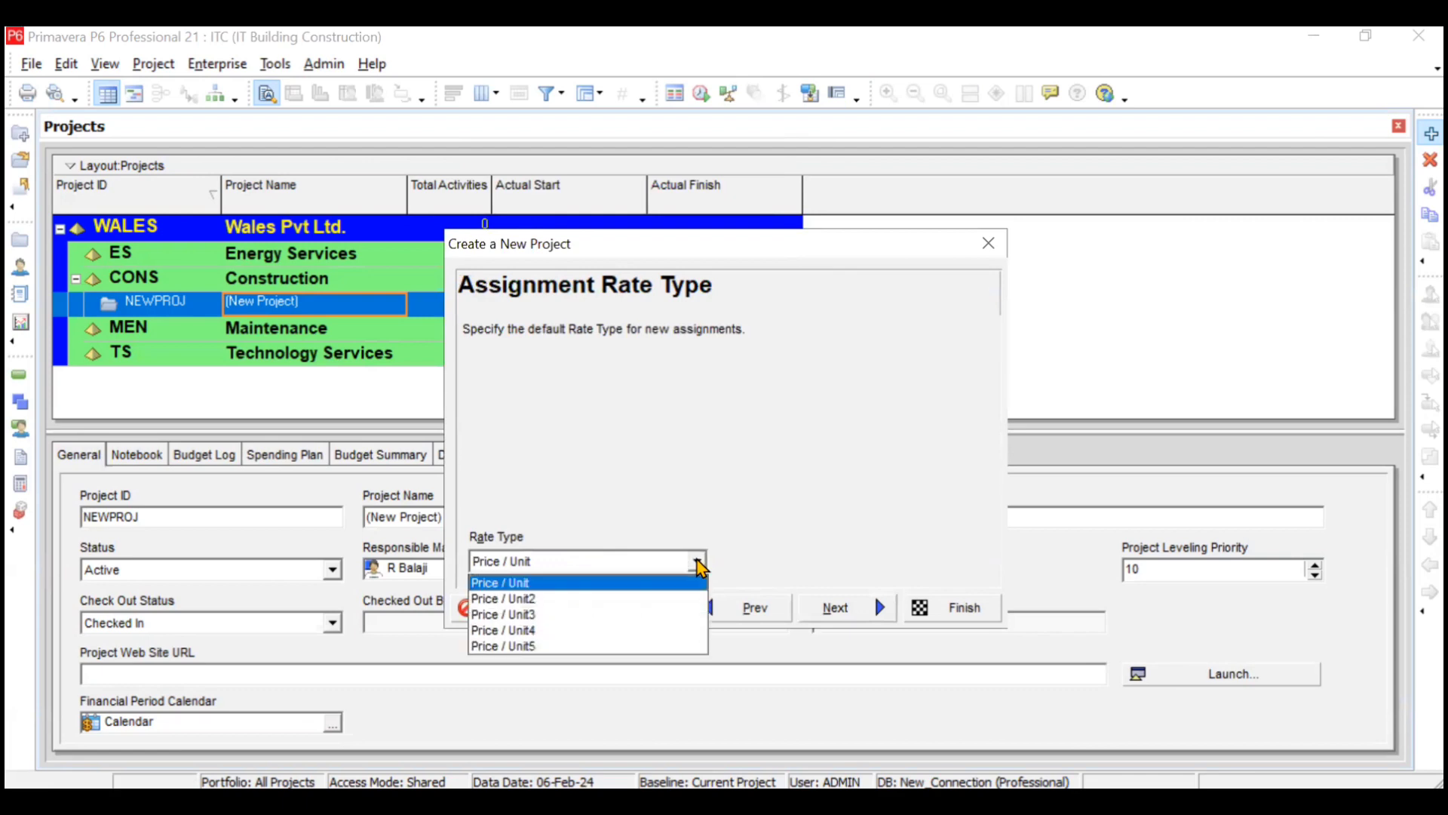
left_click(699, 563)
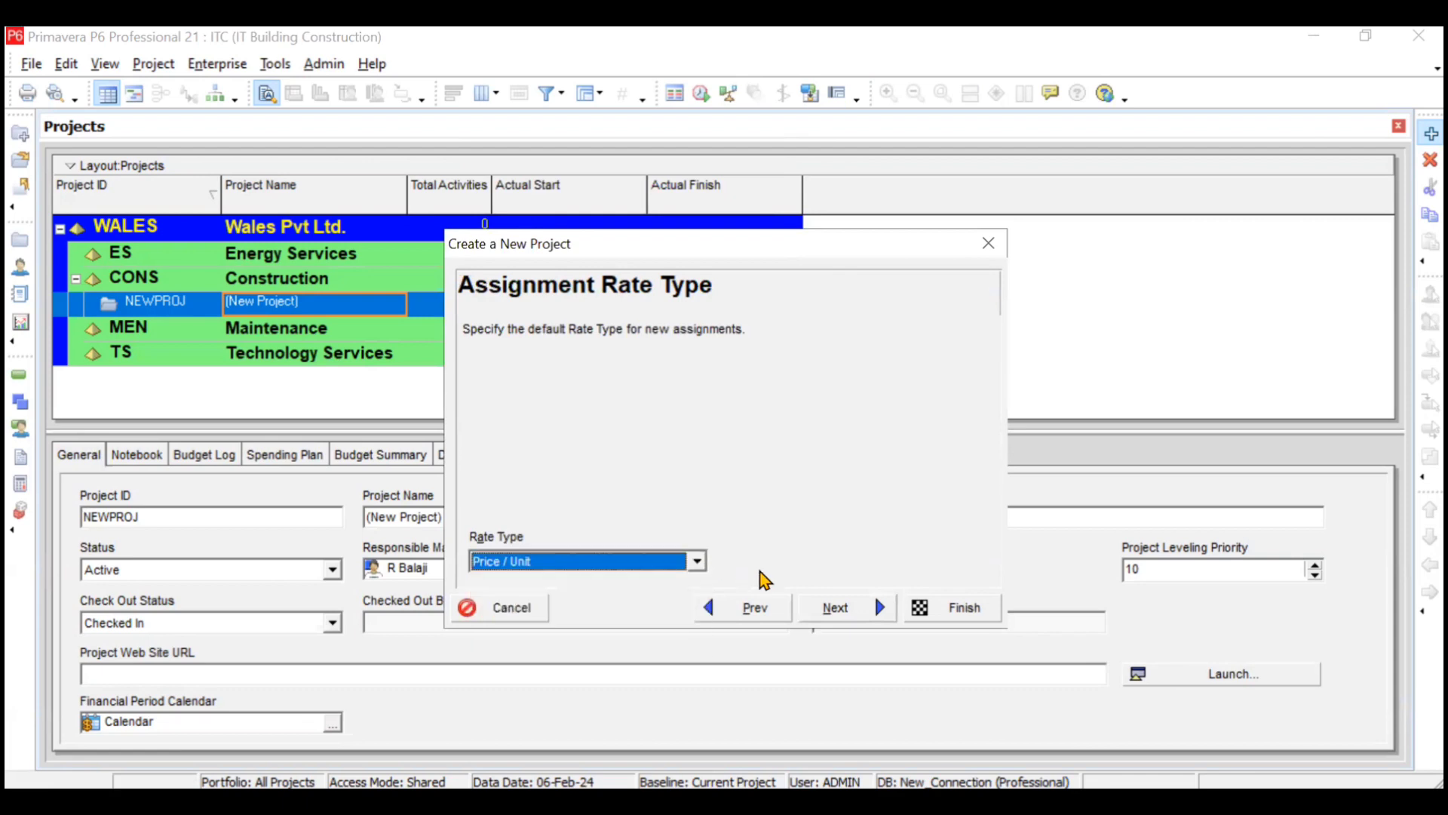
left_click(830, 611)
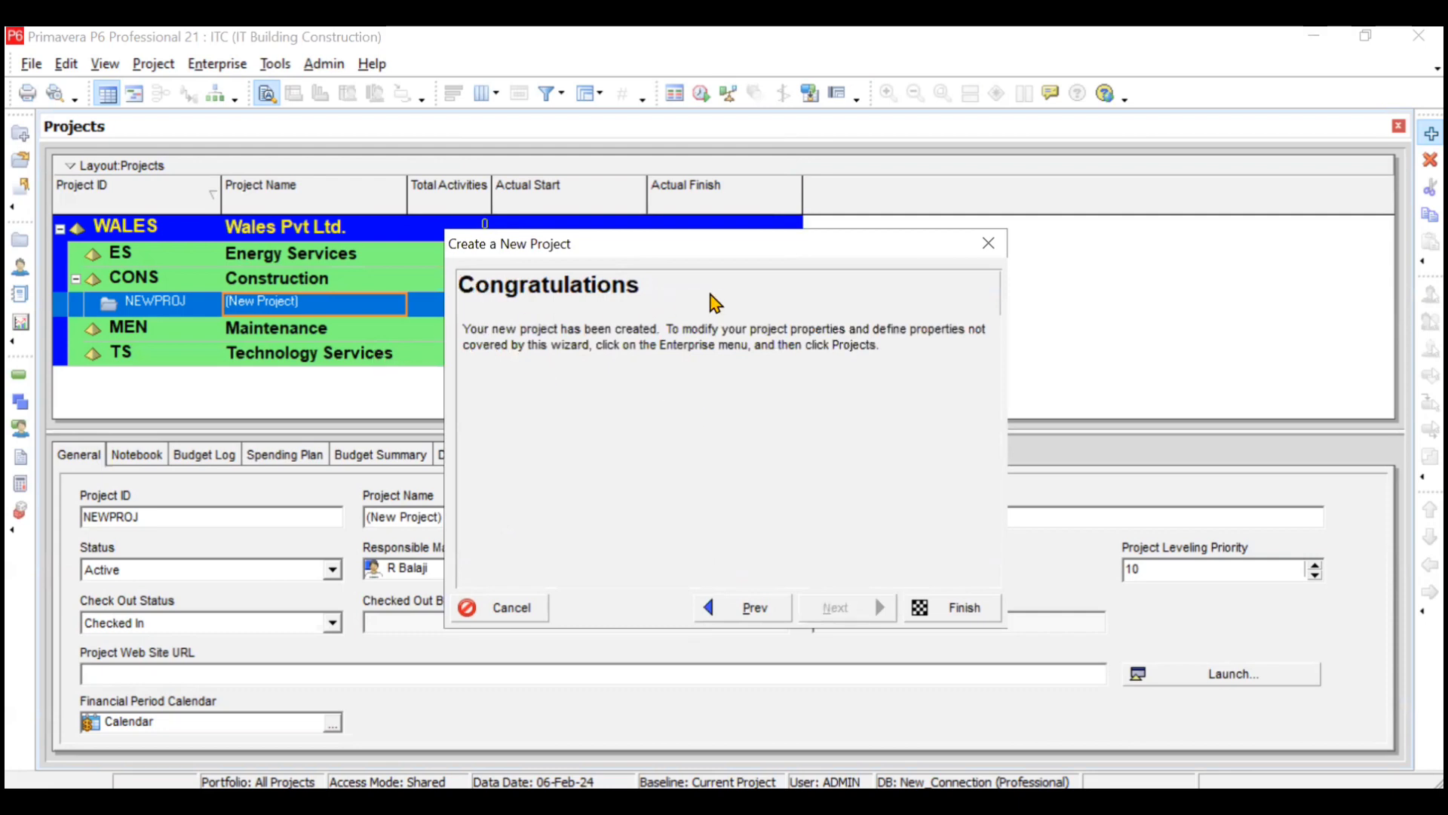
left_click(938, 614)
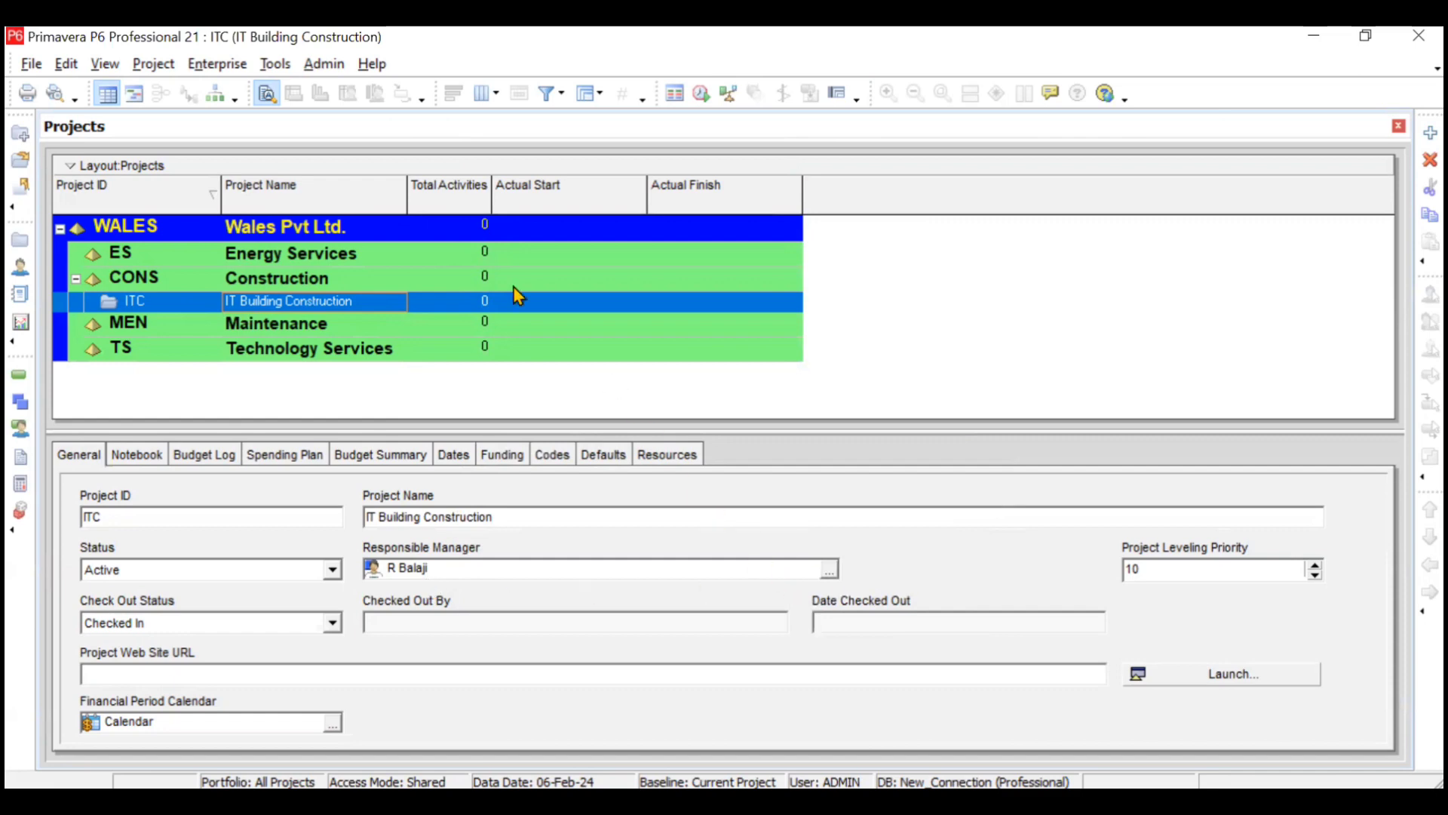
In Enterprise > OBS, add a team member's name as an element indented under the manager
left_click(221, 66)
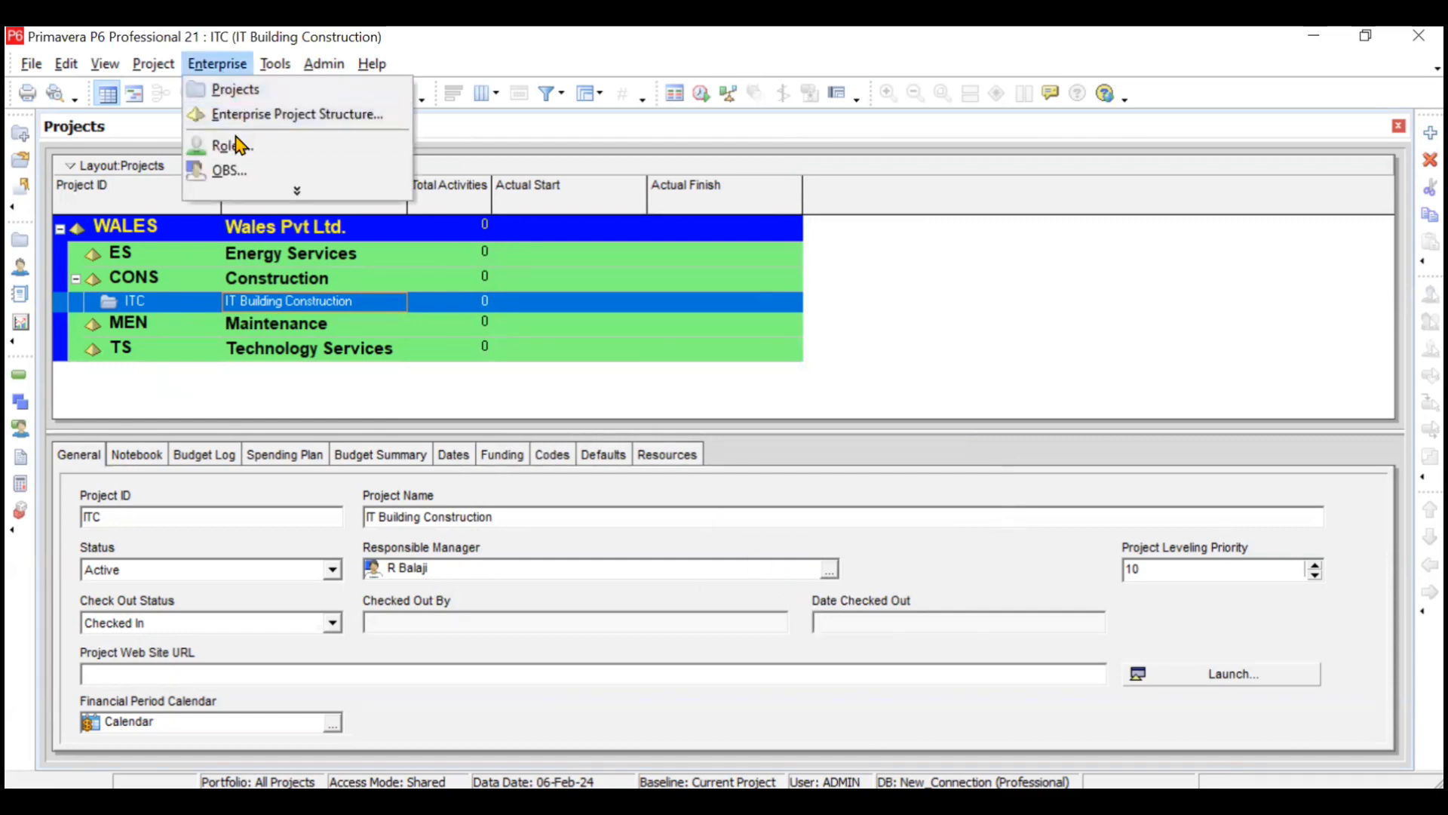
left_click(236, 169)
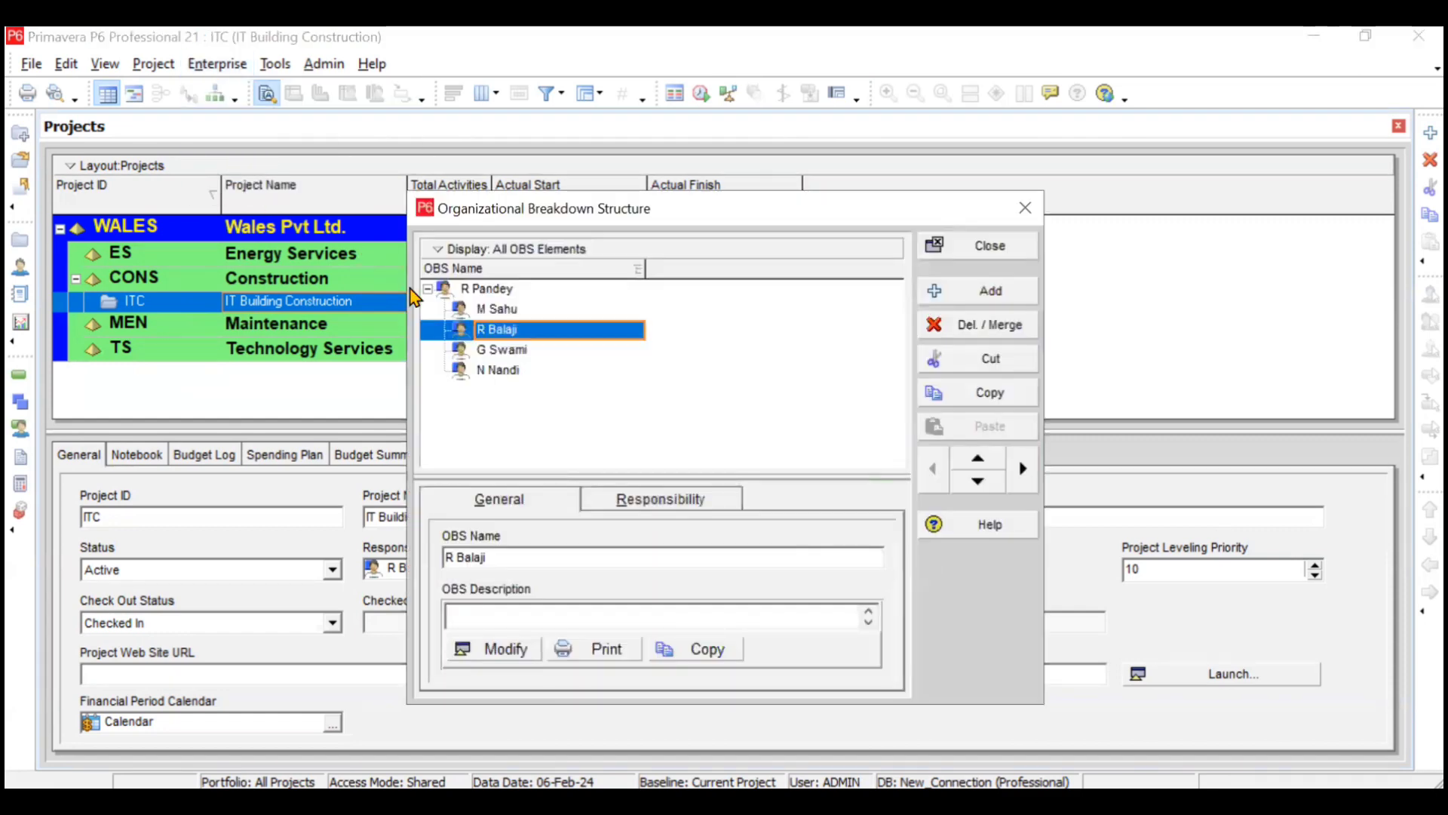
left_click(981, 298)
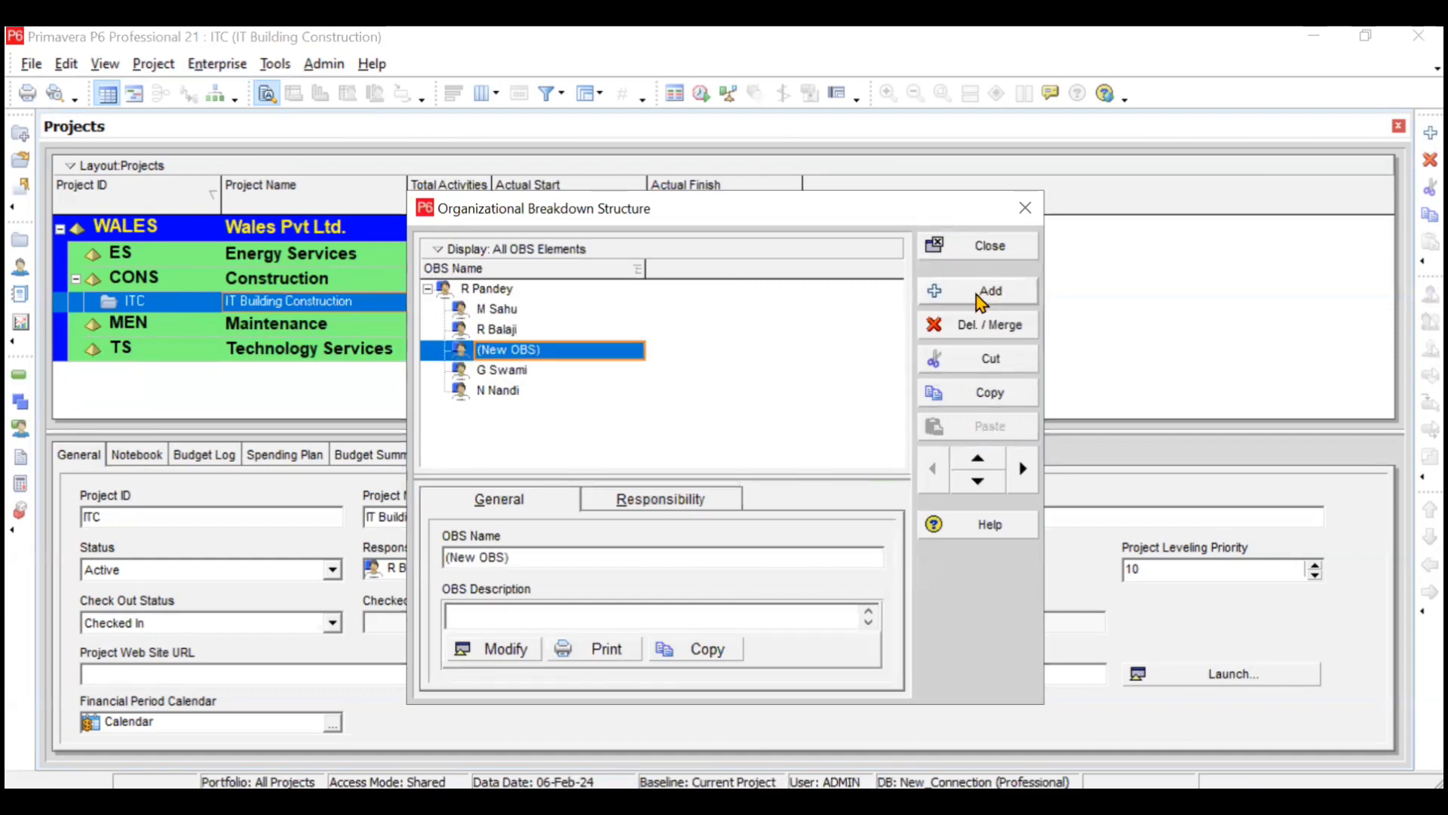
left_click(1016, 476)
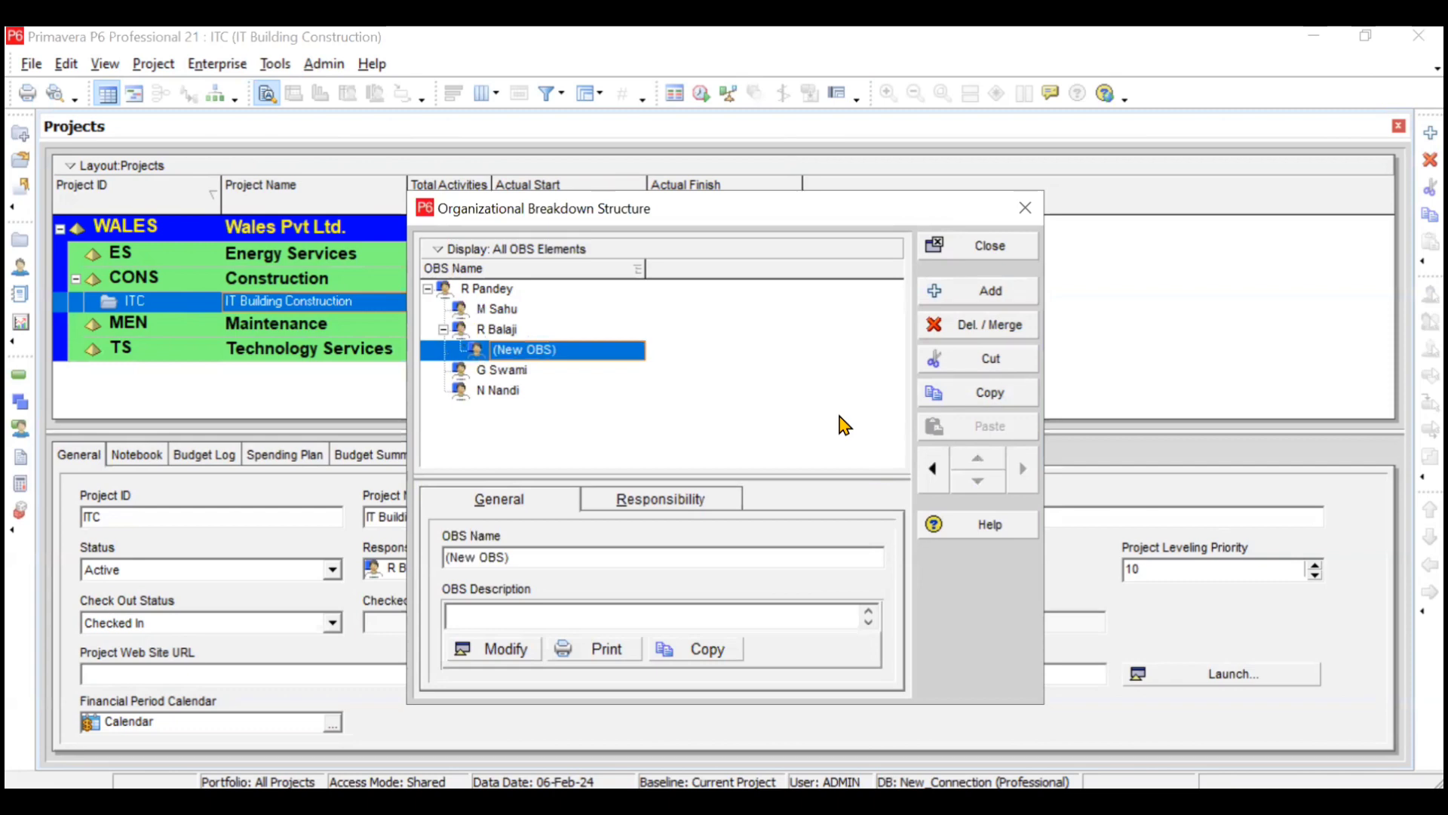
left_click(571, 349)
type("Sunil S")
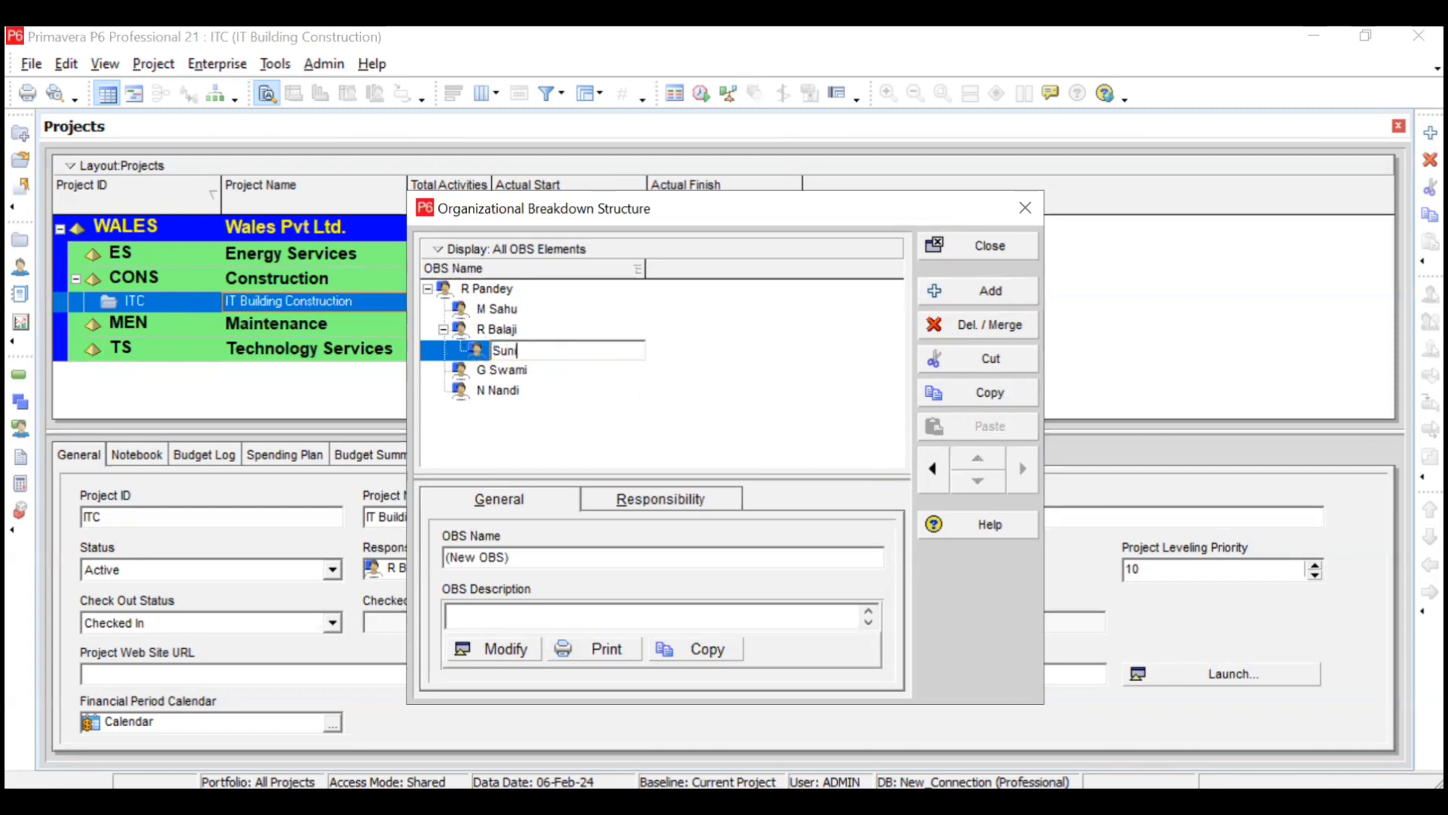
type("harma")
key("Return")
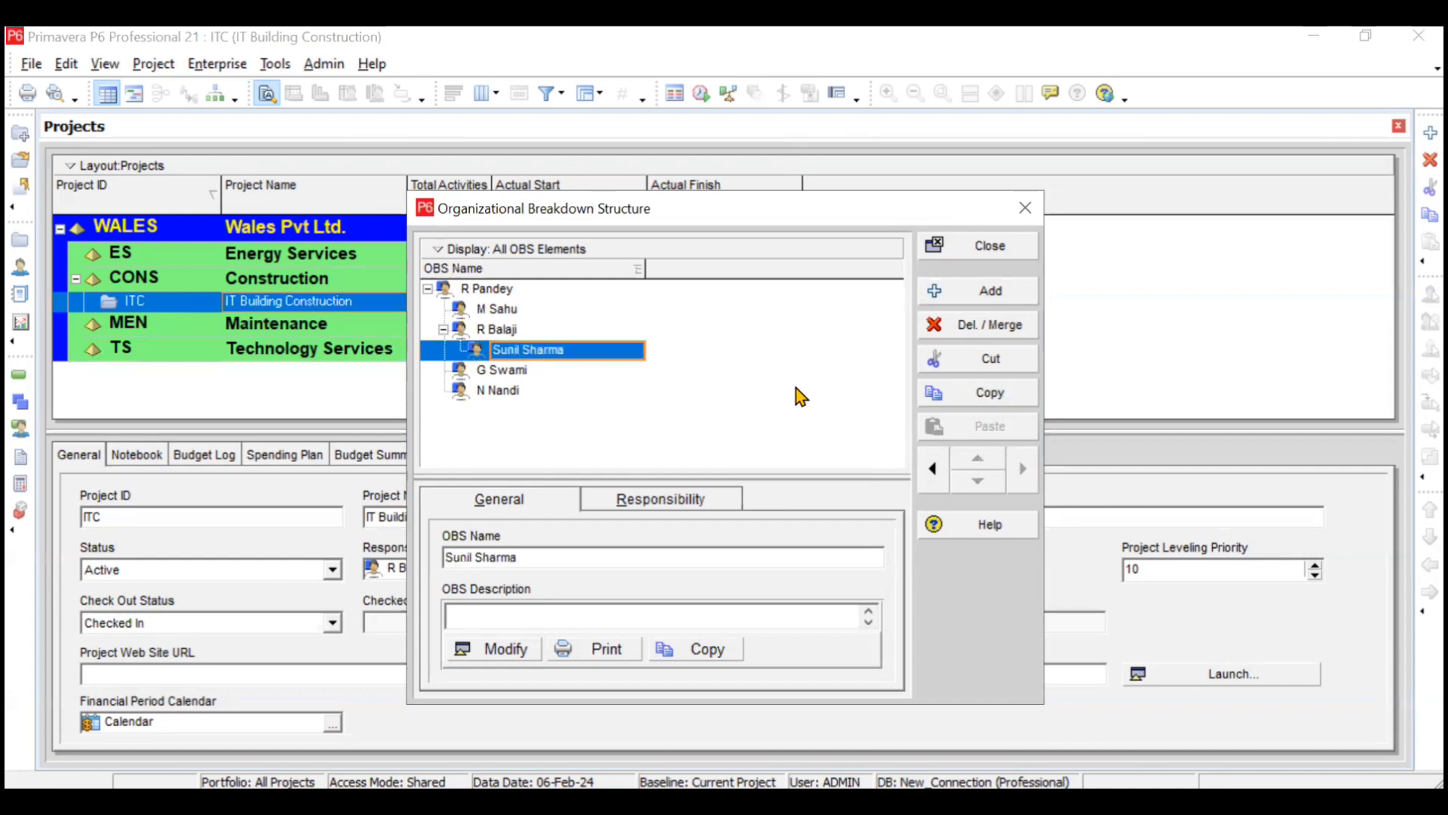
left_click(985, 249)
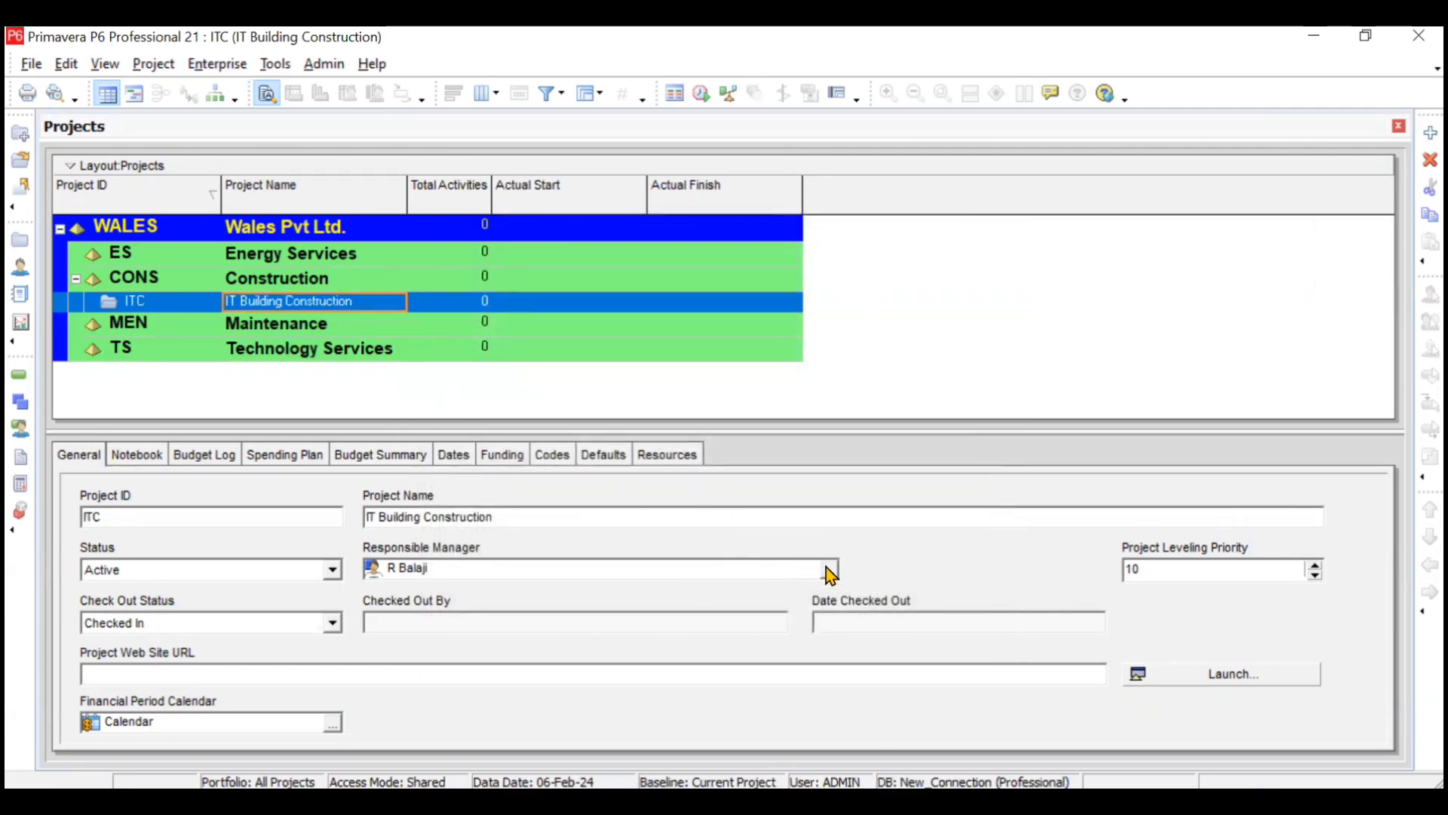
Reassign ITC's responsible manager to the new OBS element under the current manager
left_click(828, 569)
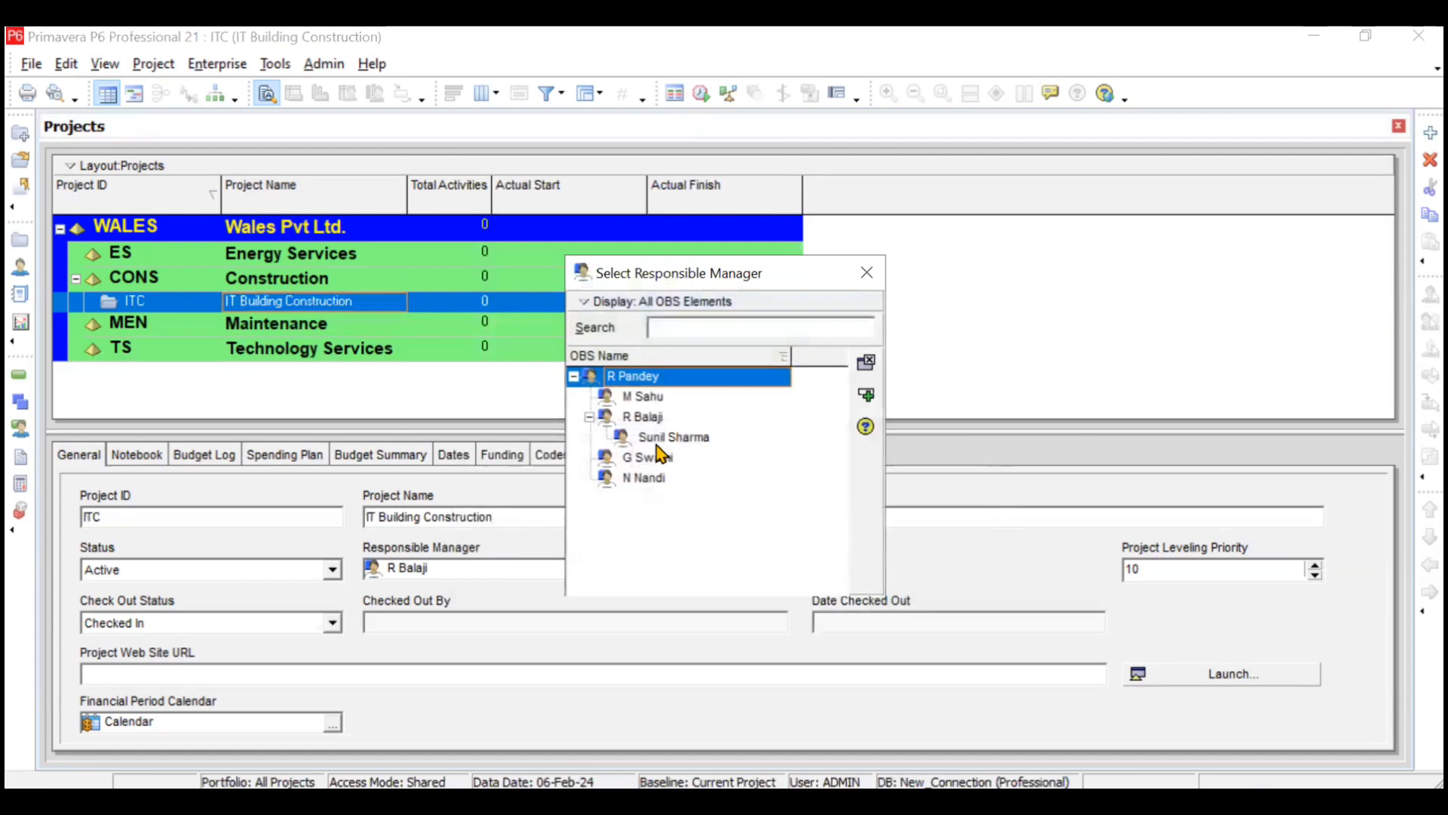
left_click(658, 440)
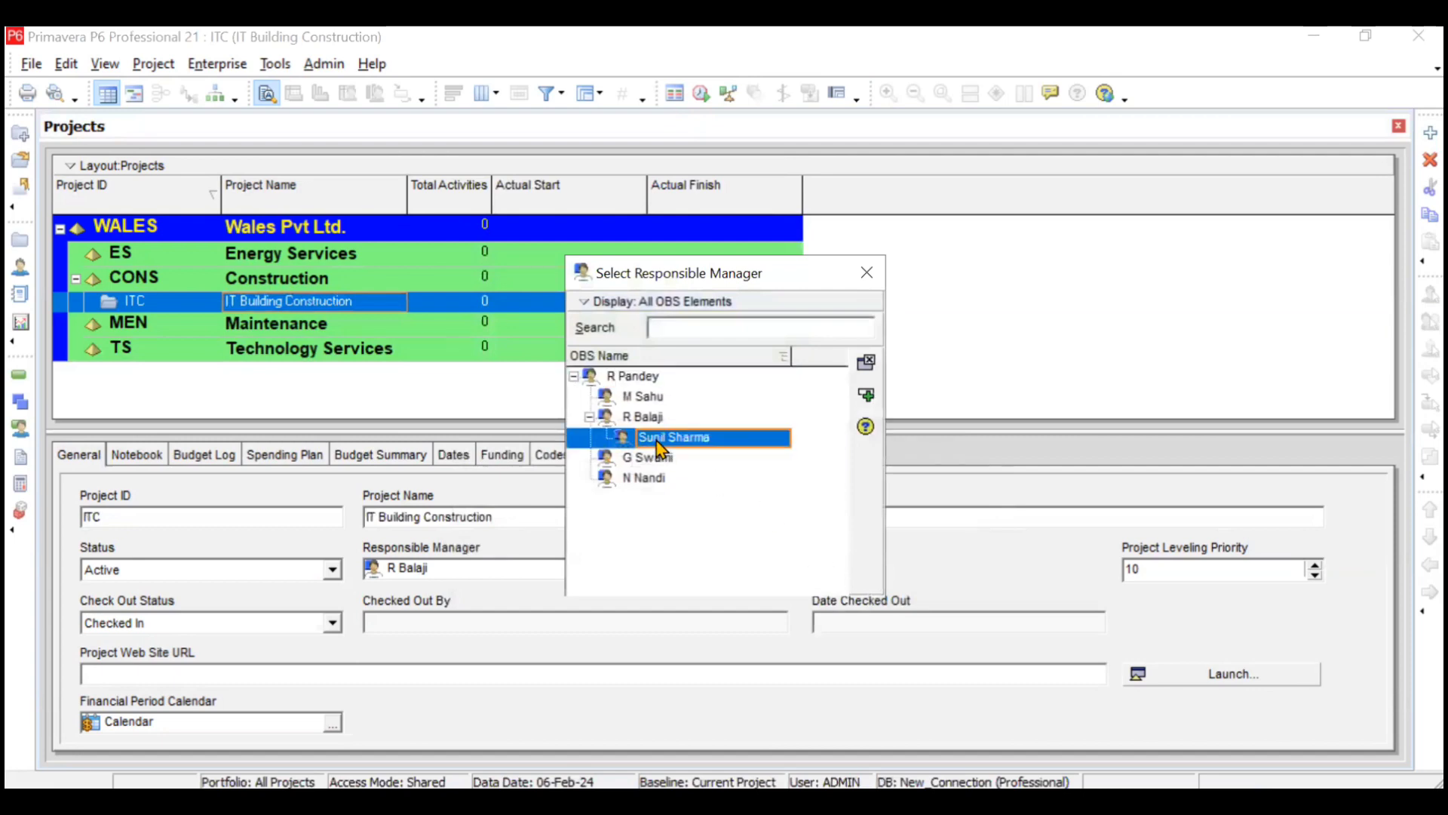
left_click(864, 398)
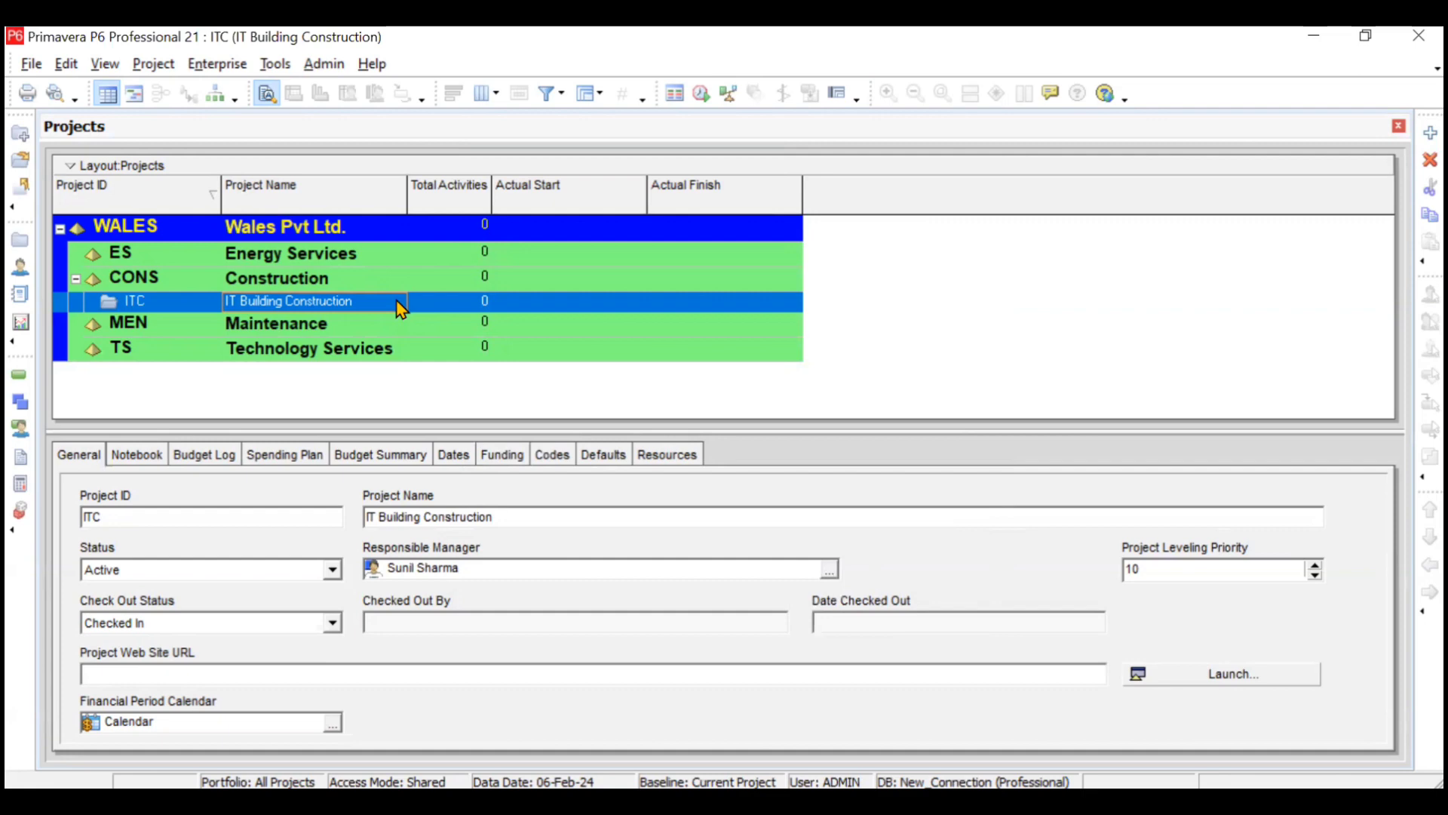
Create a test project NEWPROJ under the Maintenance EPS, accepting all wizard defaults
left_click(19, 136)
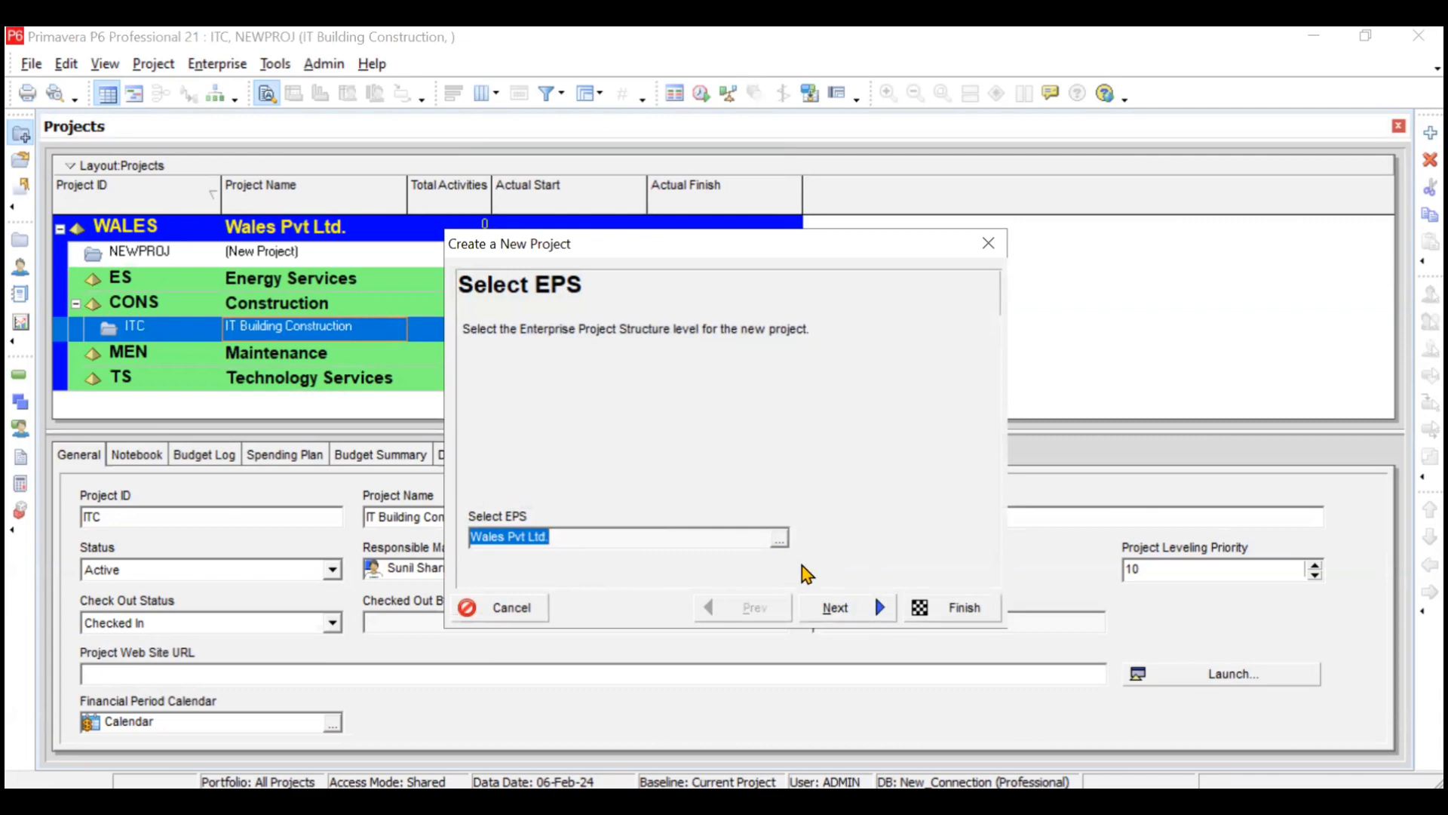
left_click(779, 539)
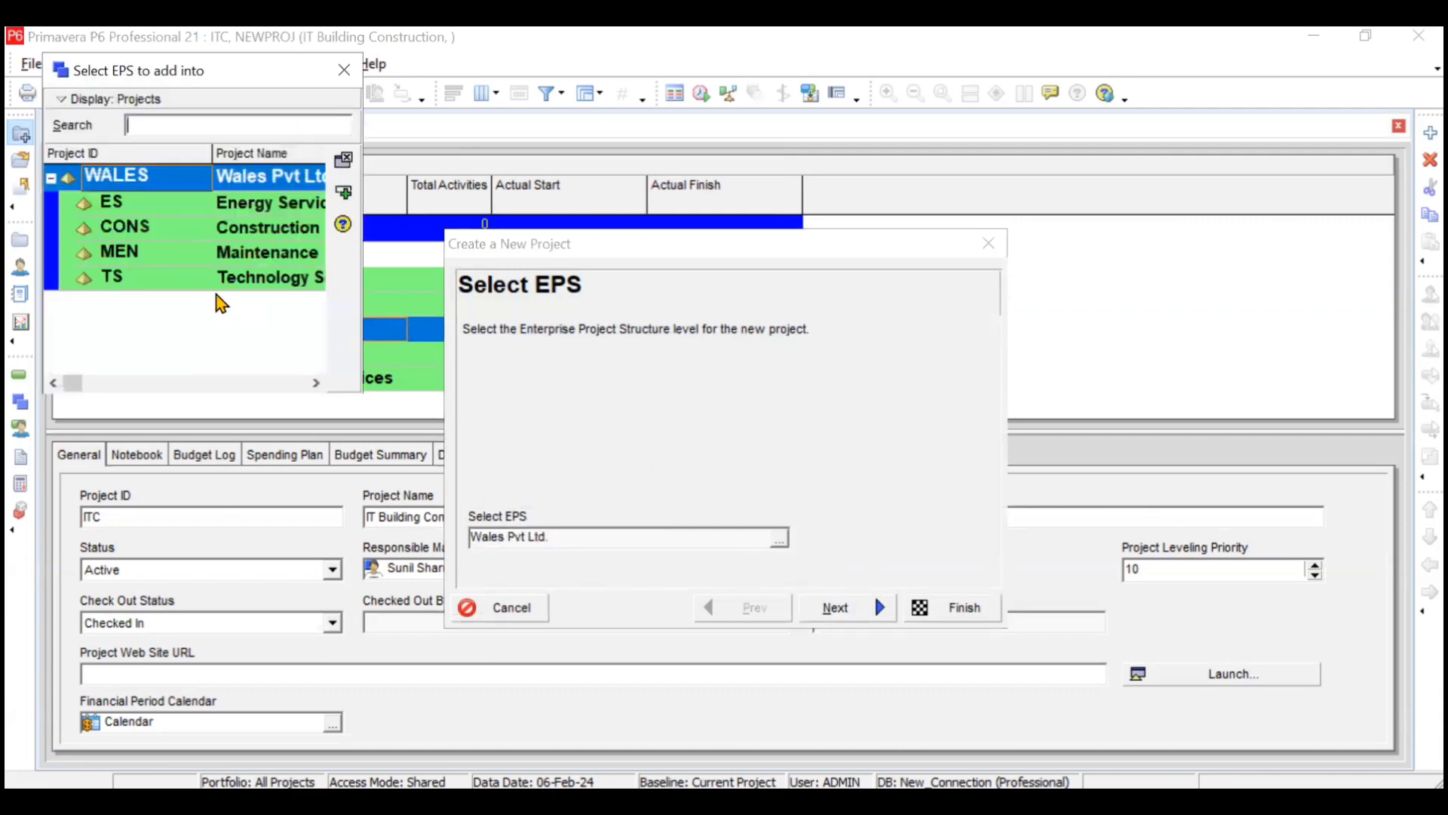
left_click(155, 252)
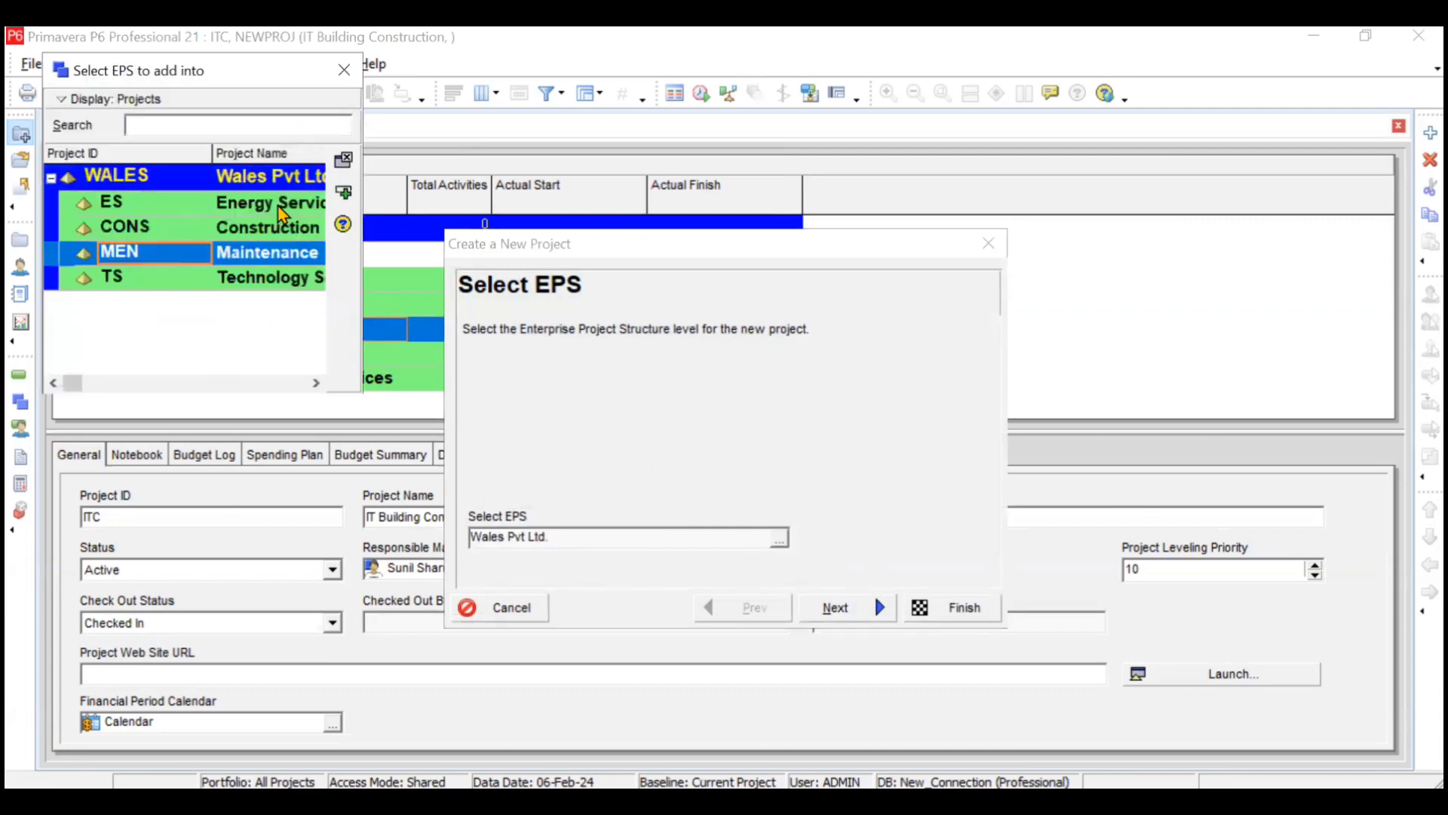
left_click(343, 195)
left_click(834, 606)
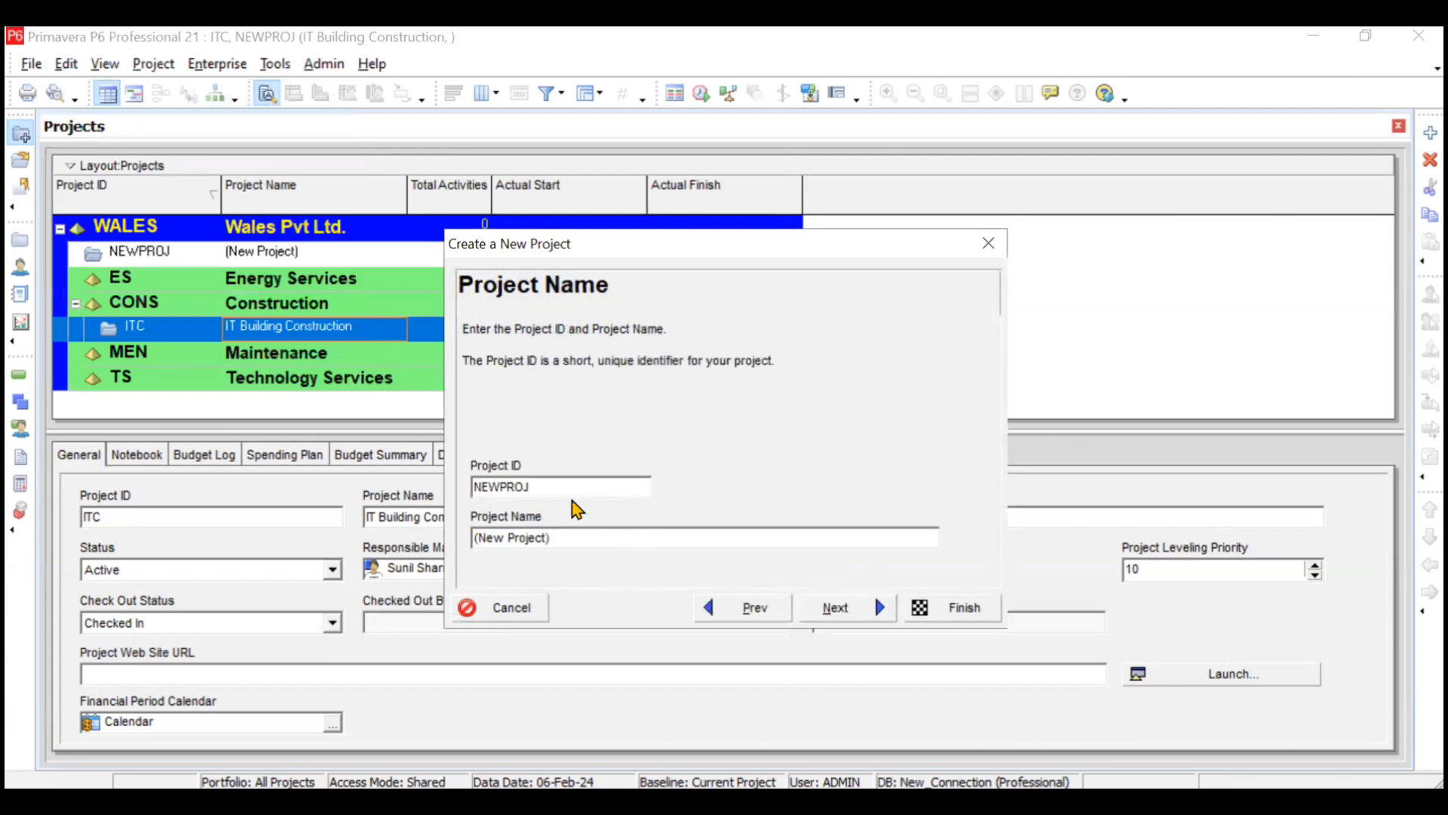
left_click(816, 610)
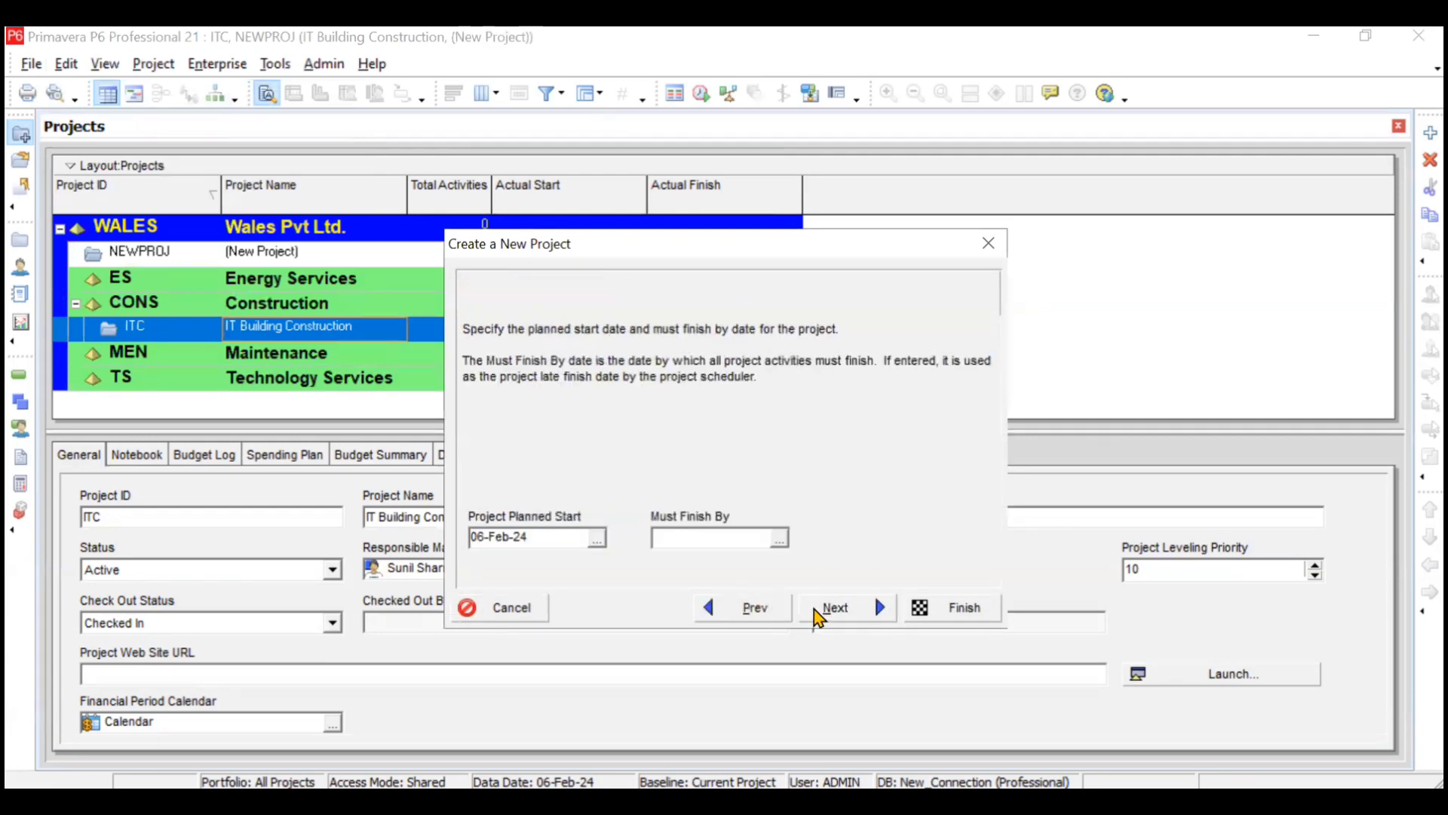
left_click(871, 612)
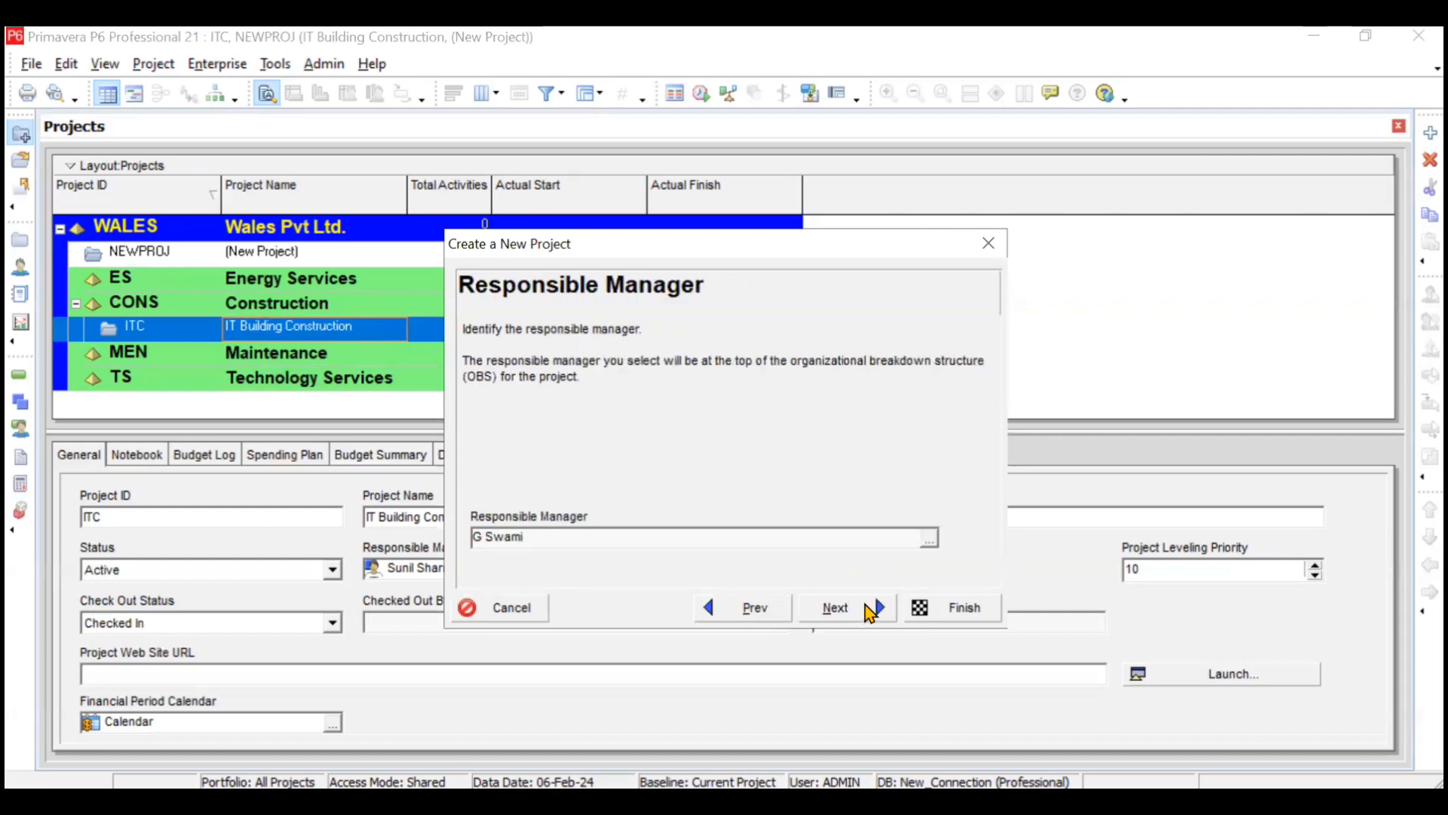
left_click(871, 613)
left_click(870, 613)
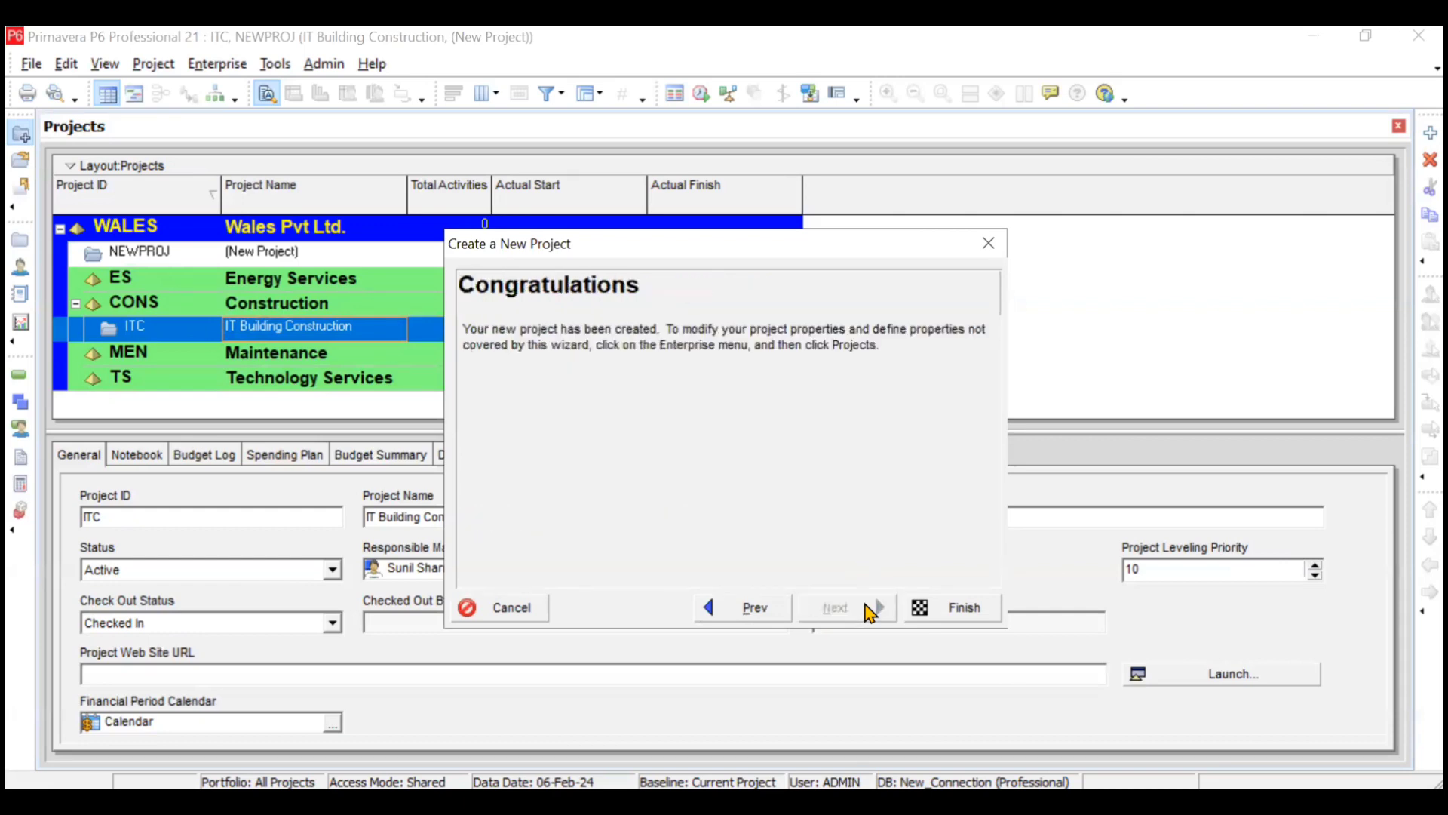
left_click(924, 607)
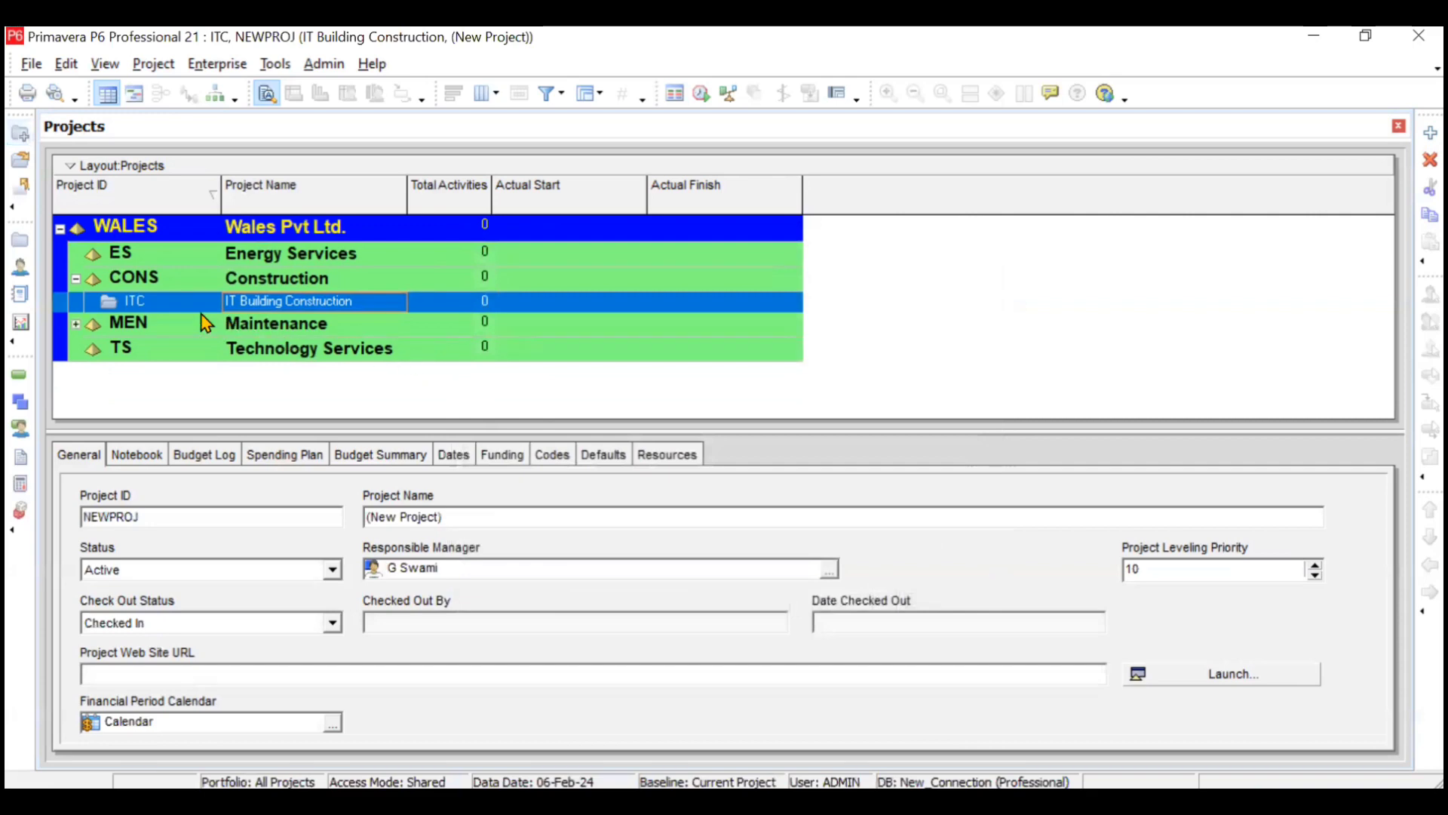
Expand Maintenance, select NEWPROJ and request its deletion
left_click(75, 325)
left_click(163, 349)
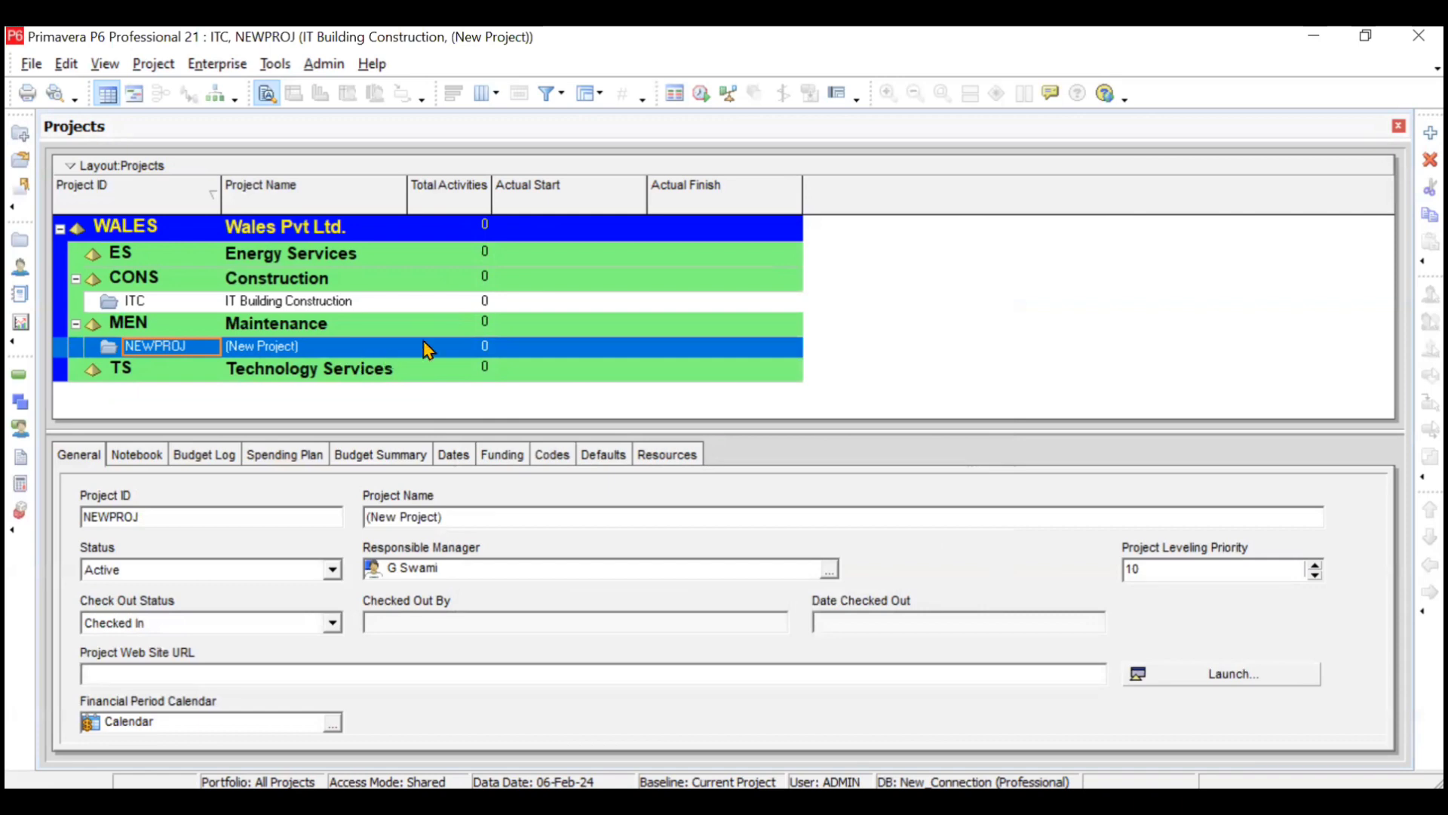
left_click(1430, 160)
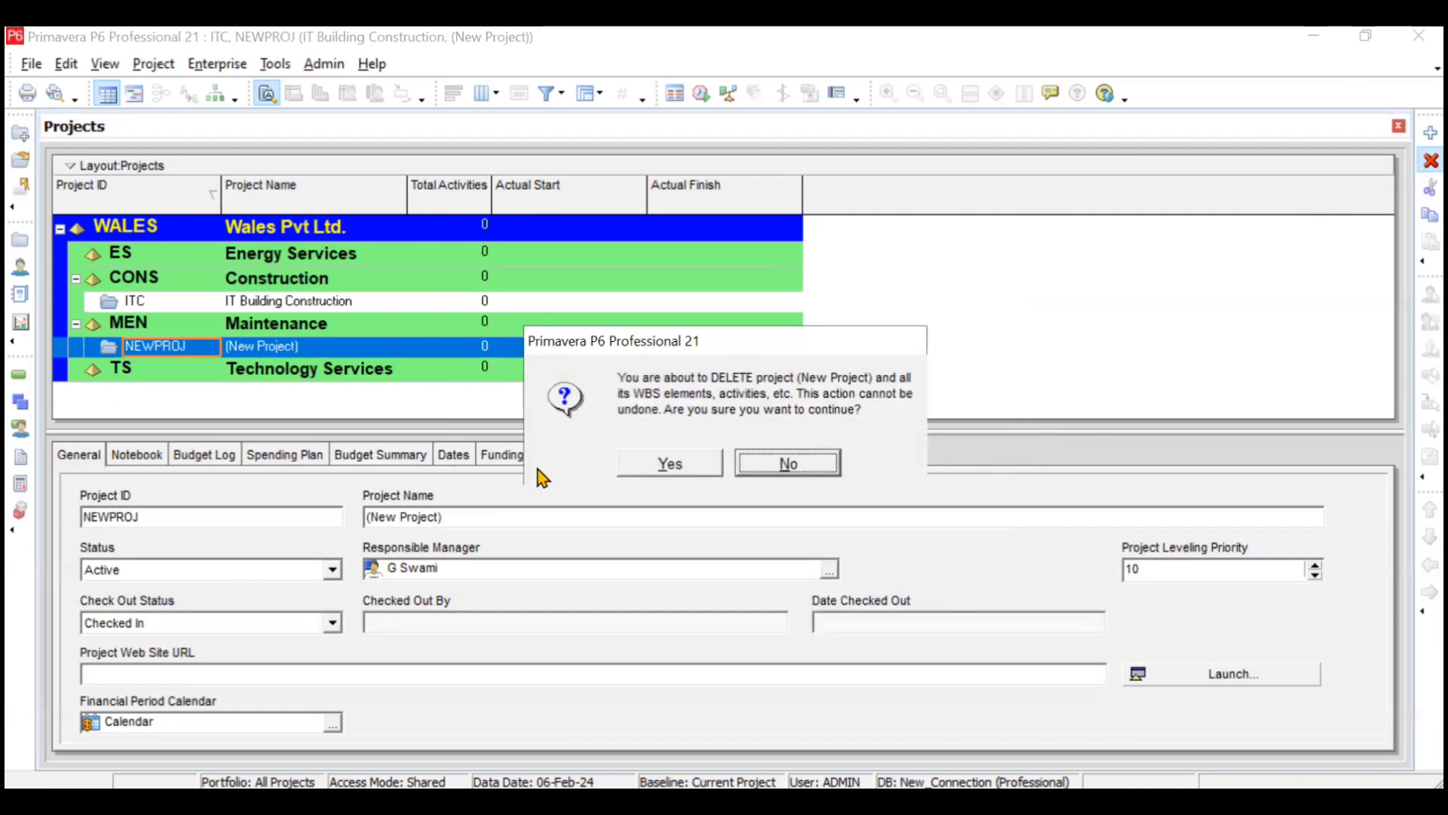
Confirm deleting NEWPROJ, make the detail pane slightly taller, and select the ITC project
left_click(671, 463)
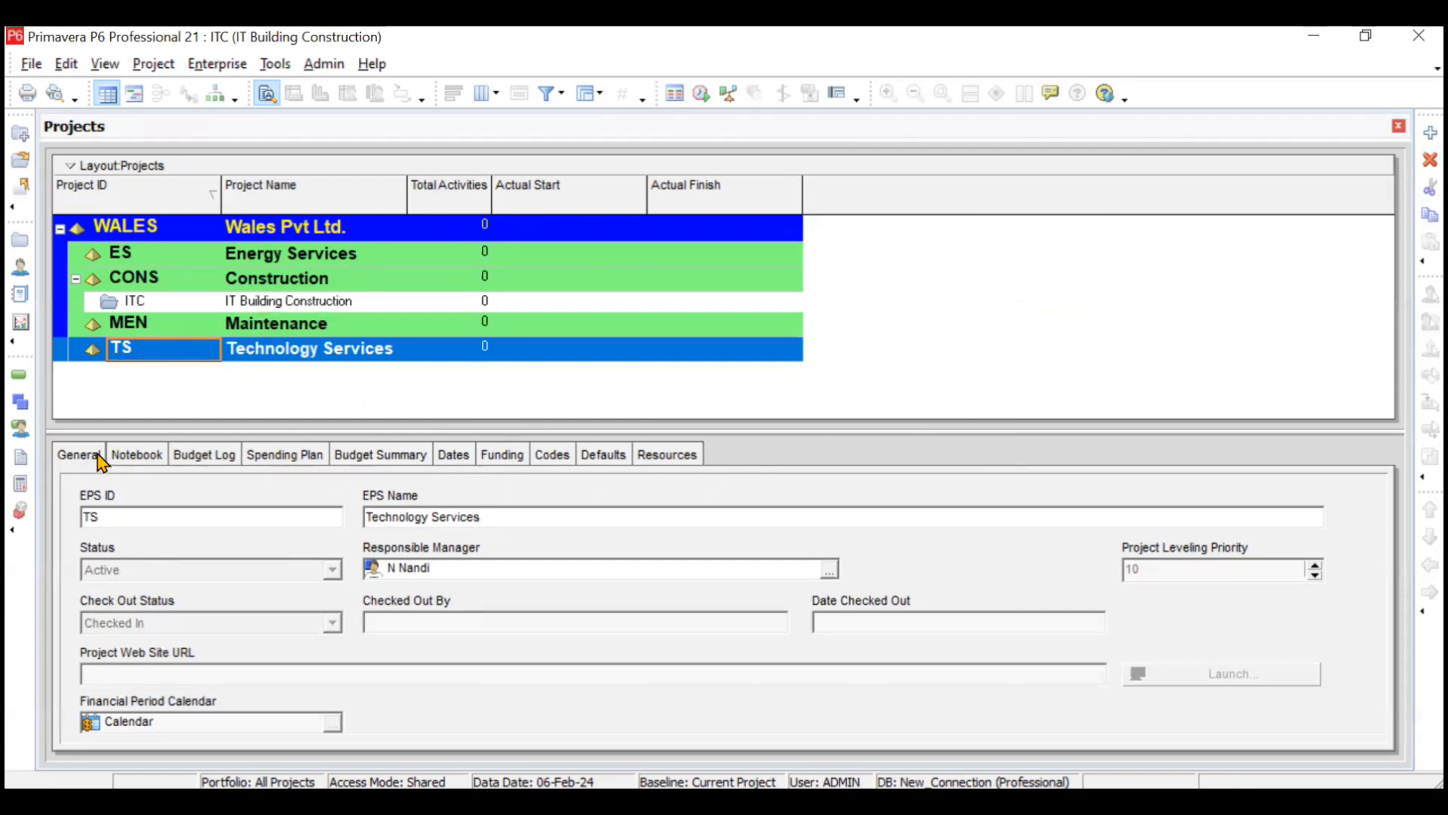
left_click_drag(676, 429, 676, 406)
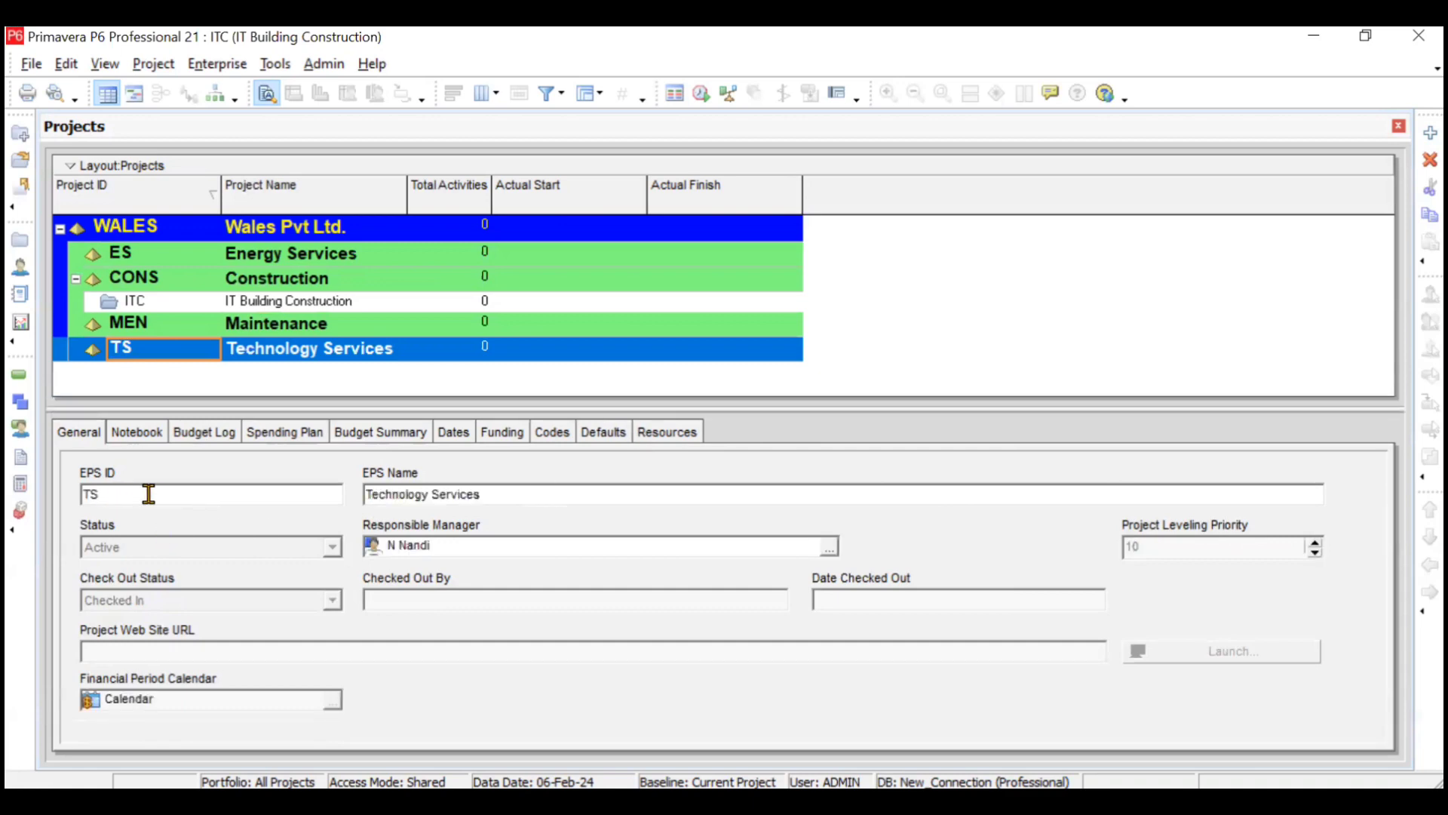
left_click(505, 494)
left_click(362, 304)
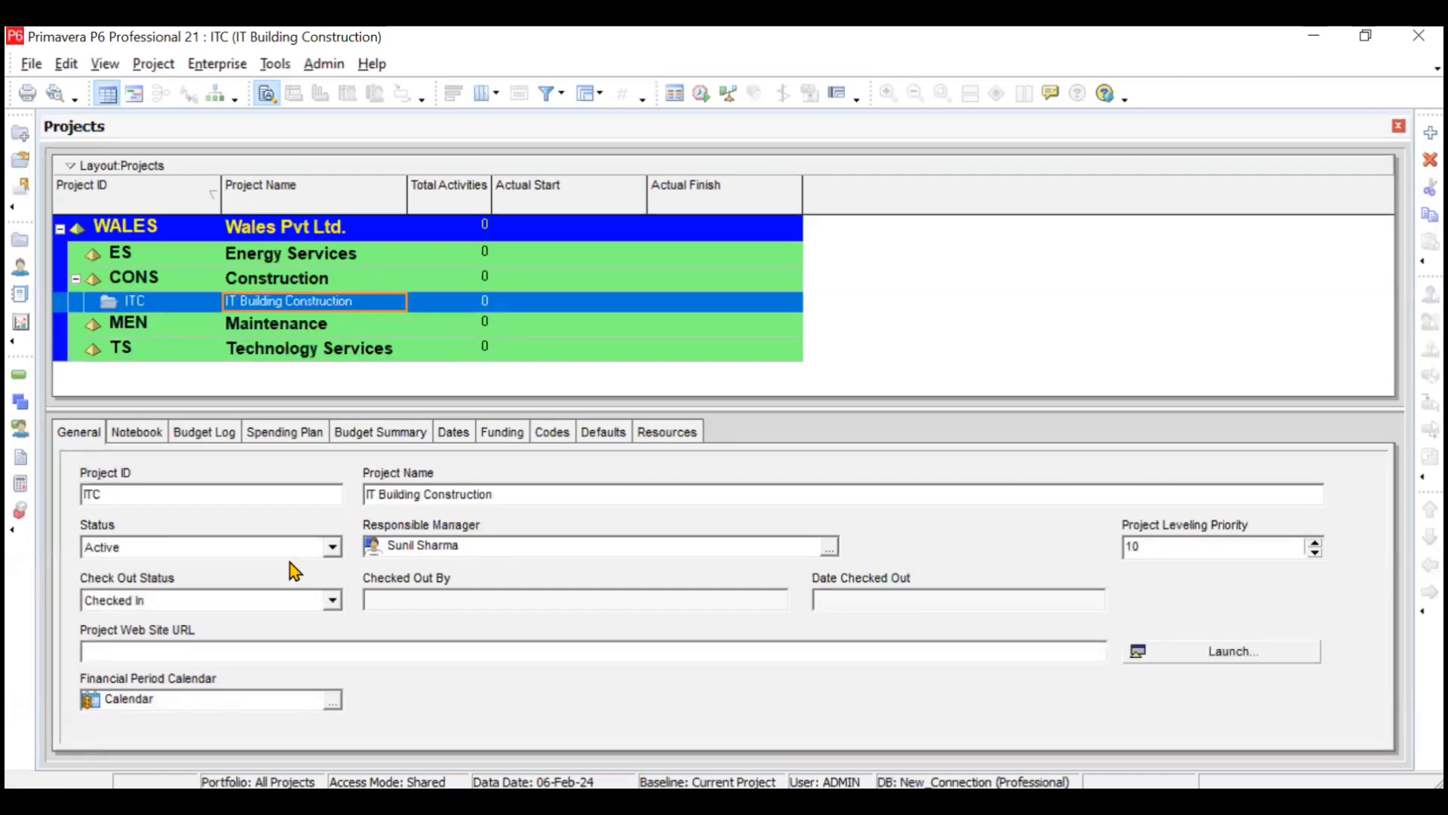
Leave ITC's status as Active and display its empty Notebook topic list
left_click(336, 549)
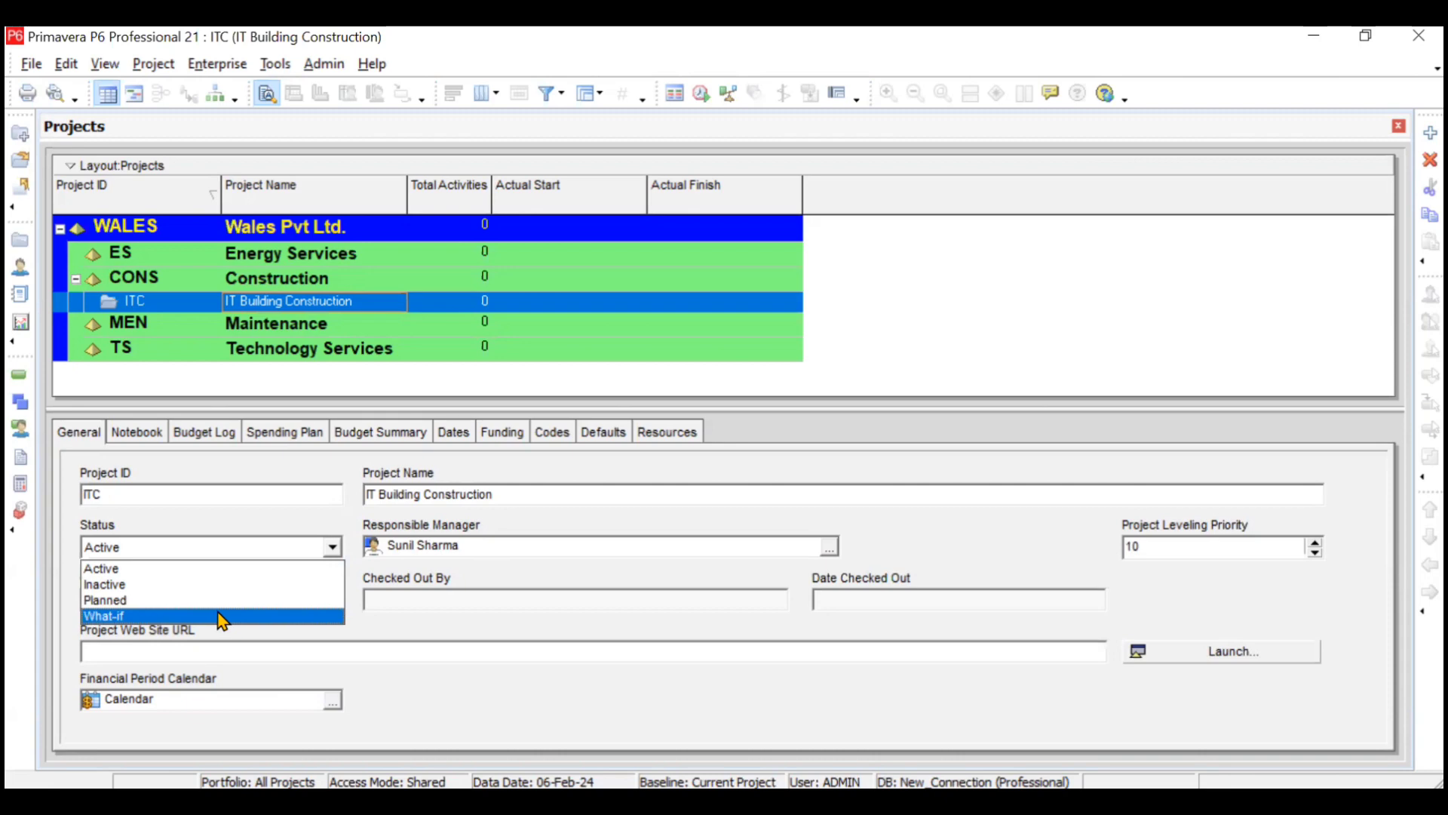
left_click(326, 567)
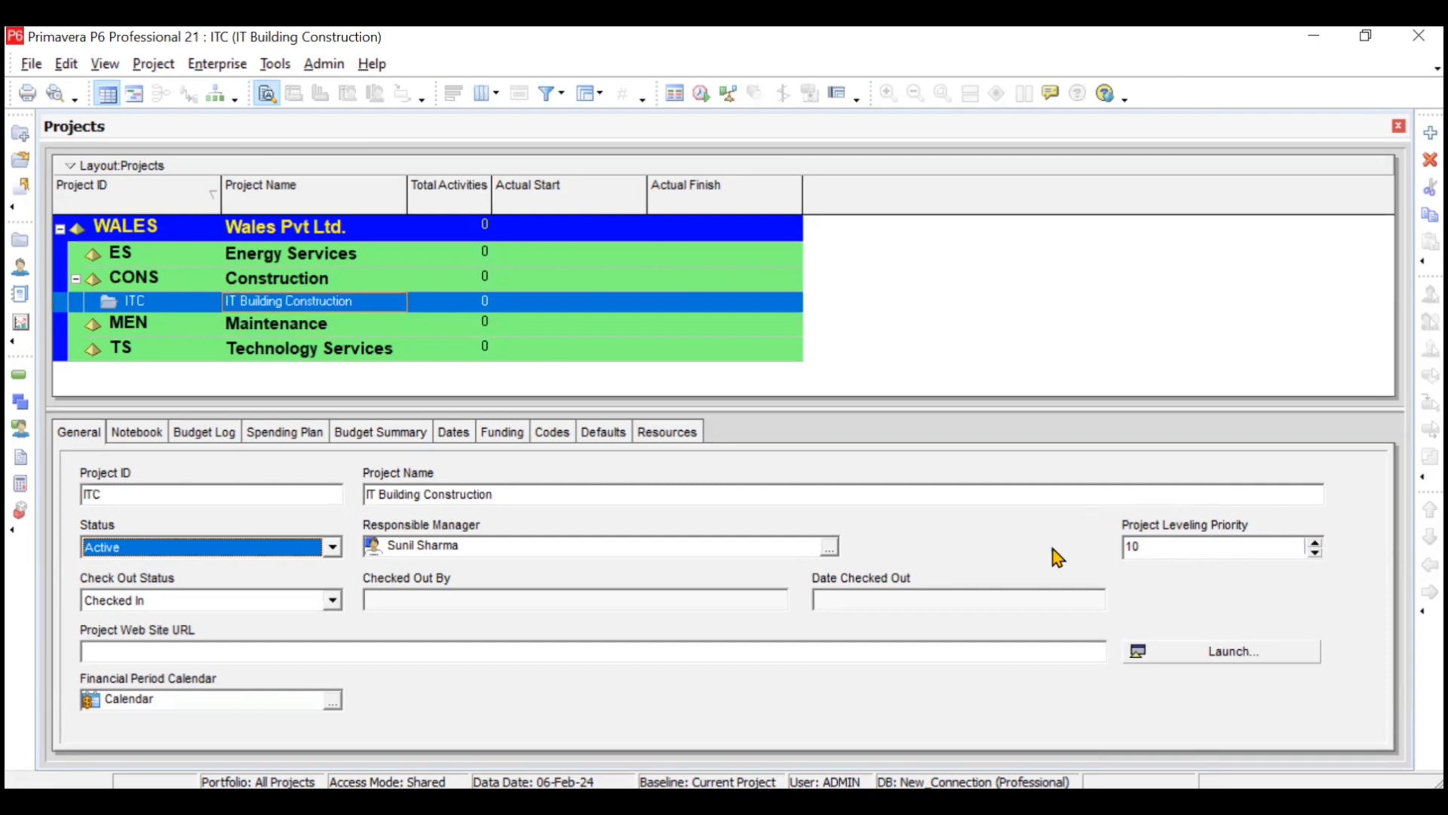
left_click(214, 649)
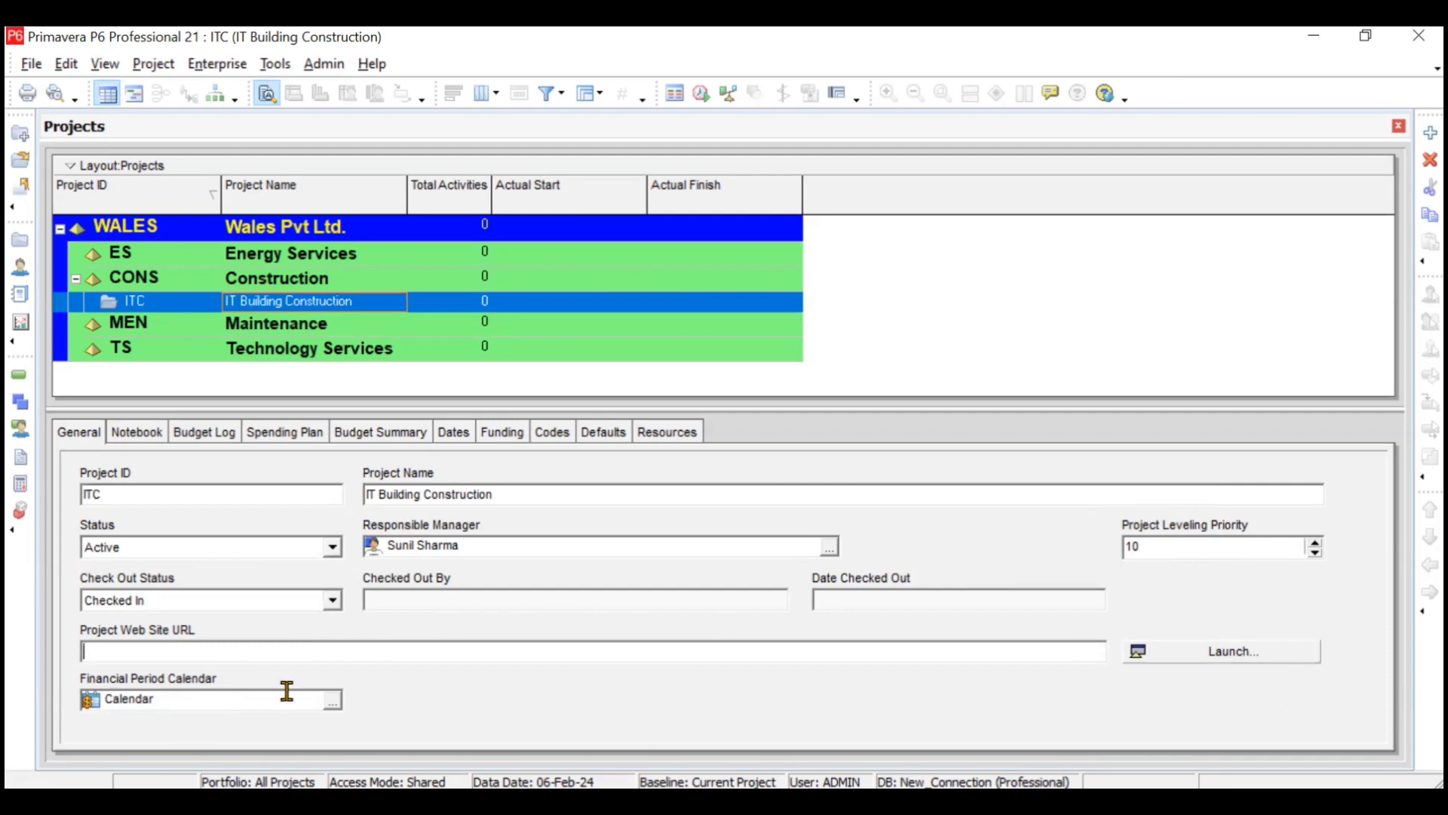
left_click(142, 436)
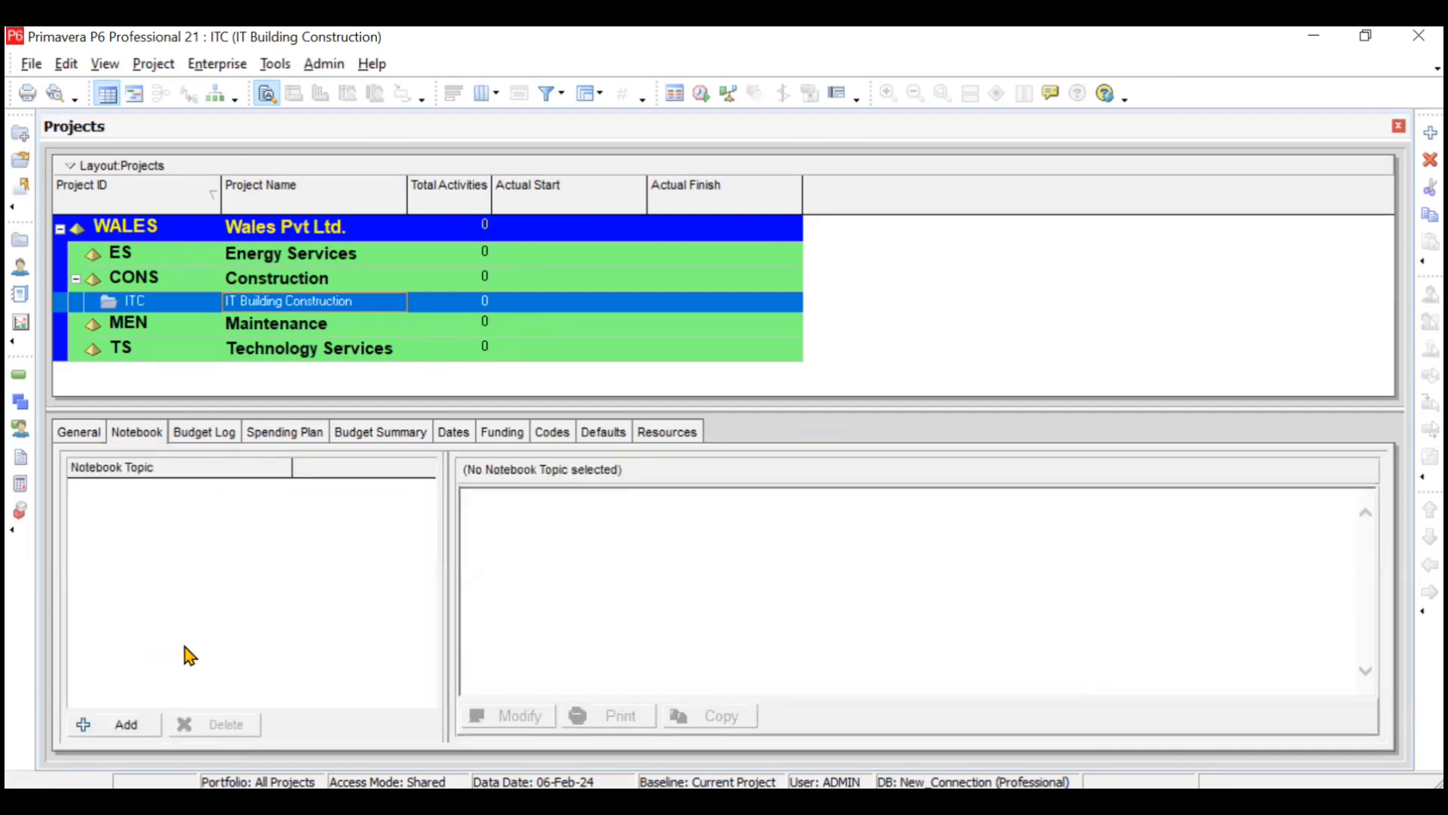
Browse notebook topics down to Objectives without assigning one, then show ITC's Budget Log
left_click(138, 722)
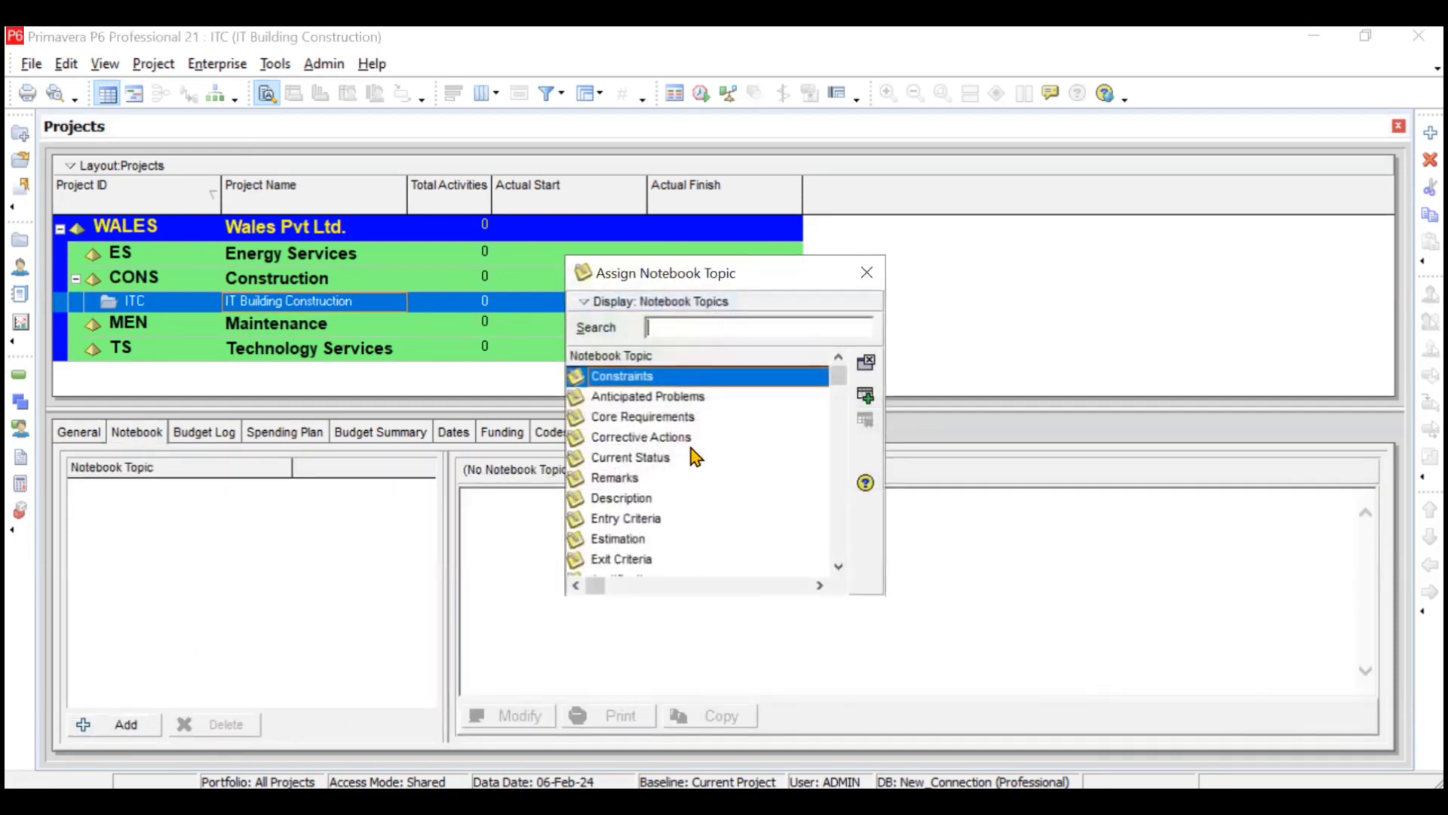
left_click(839, 567)
left_click(839, 567)
left_click(839, 567)
left_click(839, 567)
left_click(839, 567)
left_click(839, 567)
left_click(839, 566)
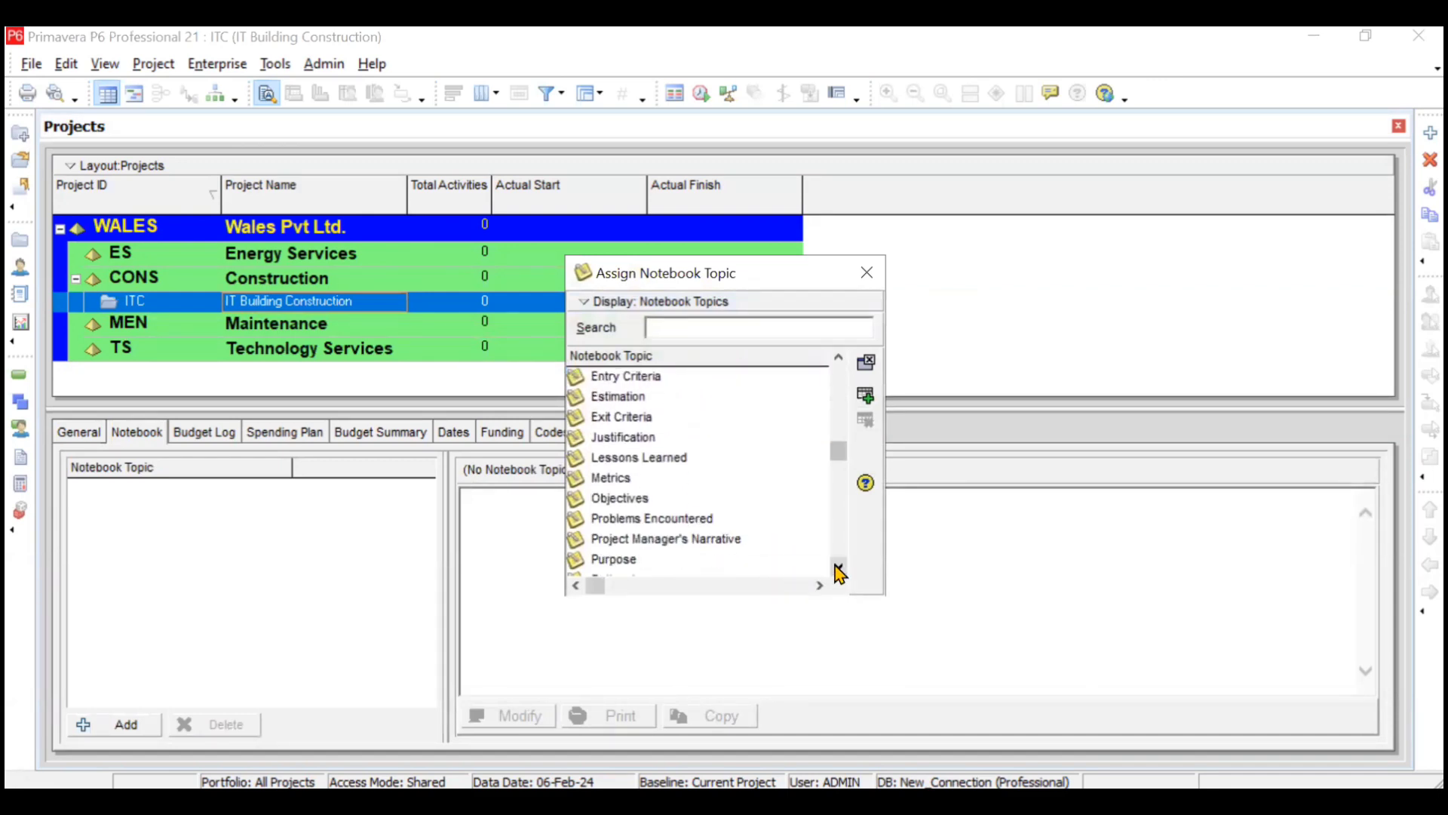
left_click(839, 567)
left_click(653, 477)
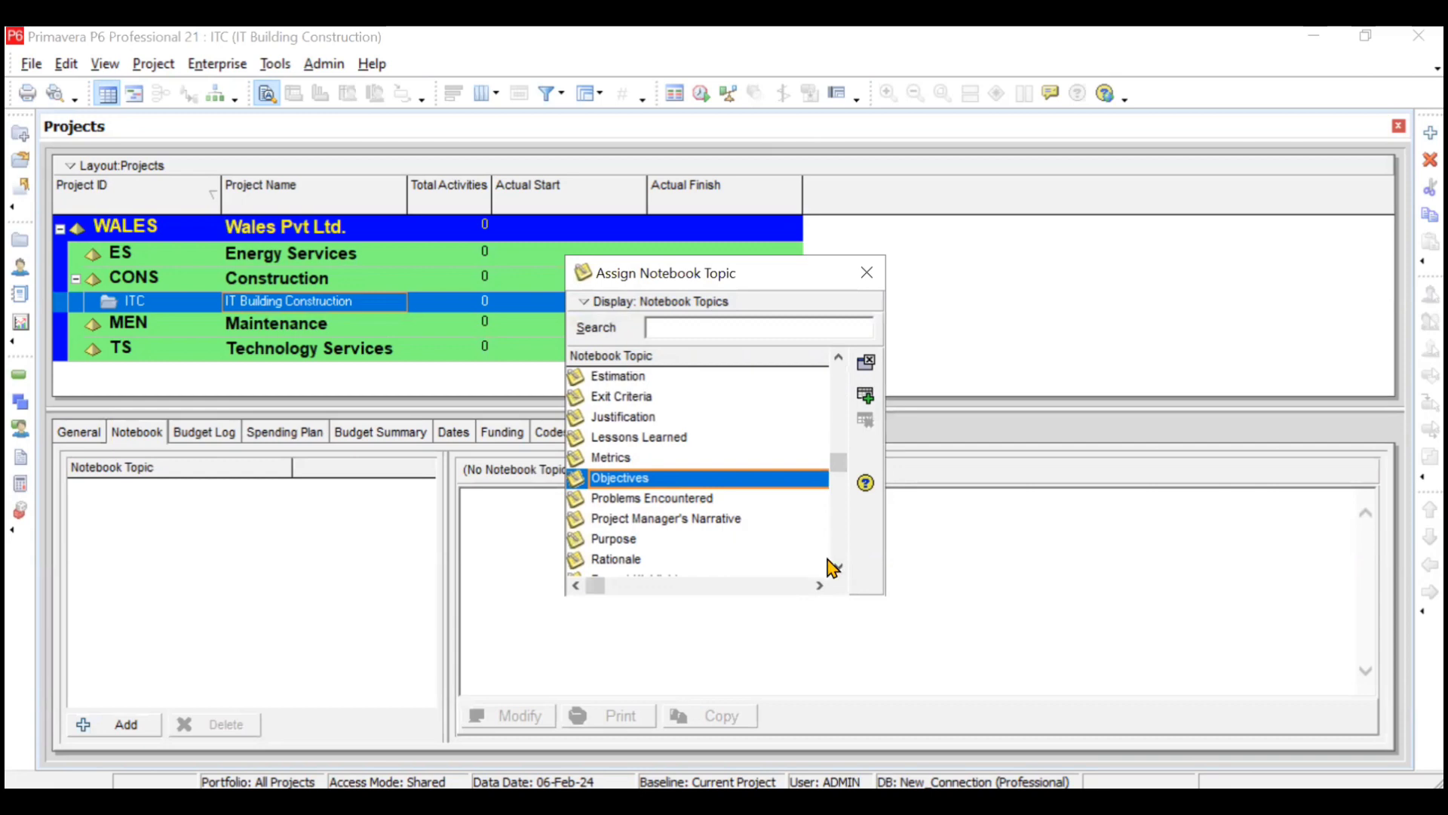
left_click(866, 362)
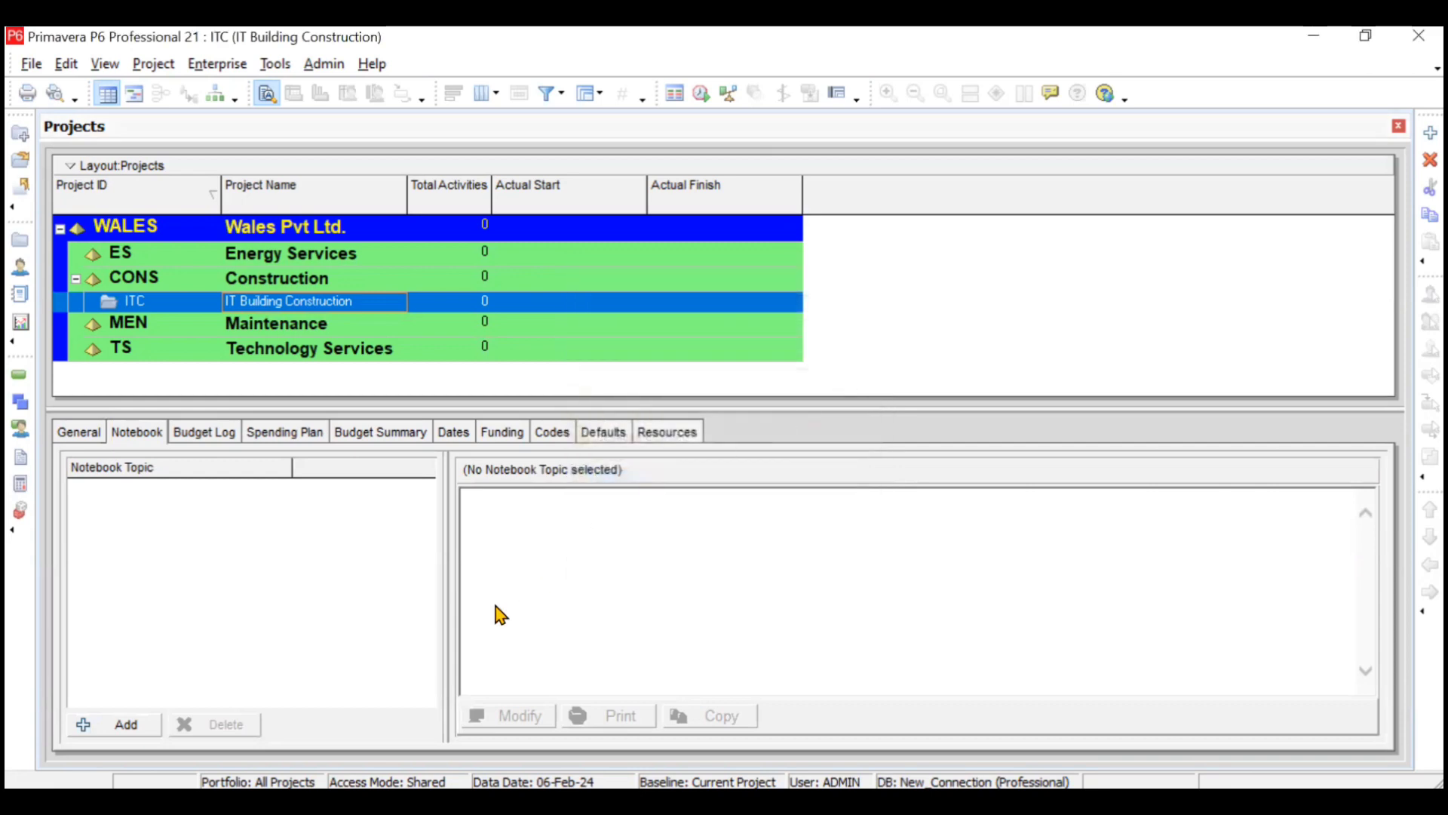
left_click(218, 432)
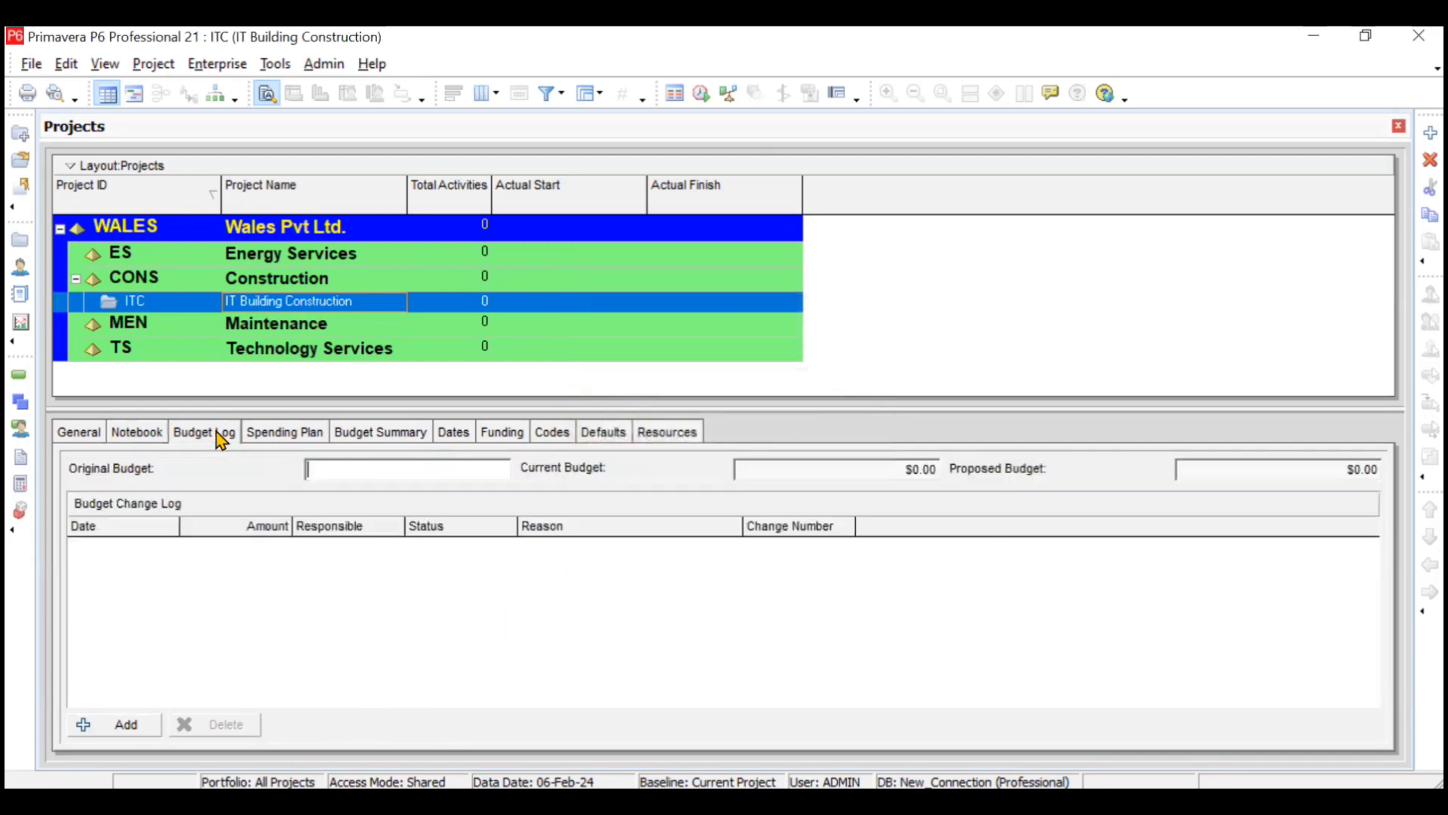
Abandon a new budget log entry and display ITC's Spending Plan, all months at $0.00
left_click(100, 722)
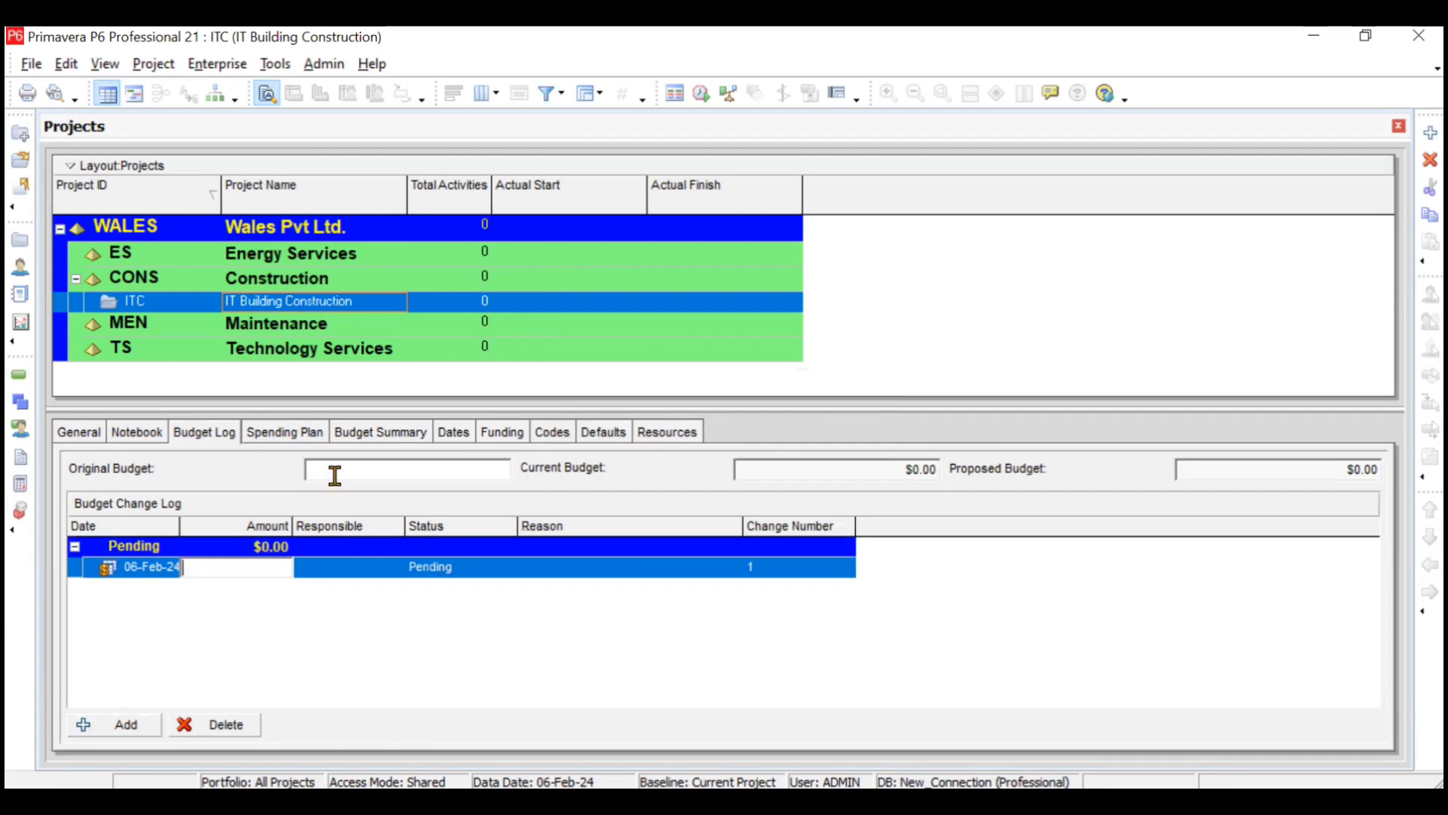
key("Escape")
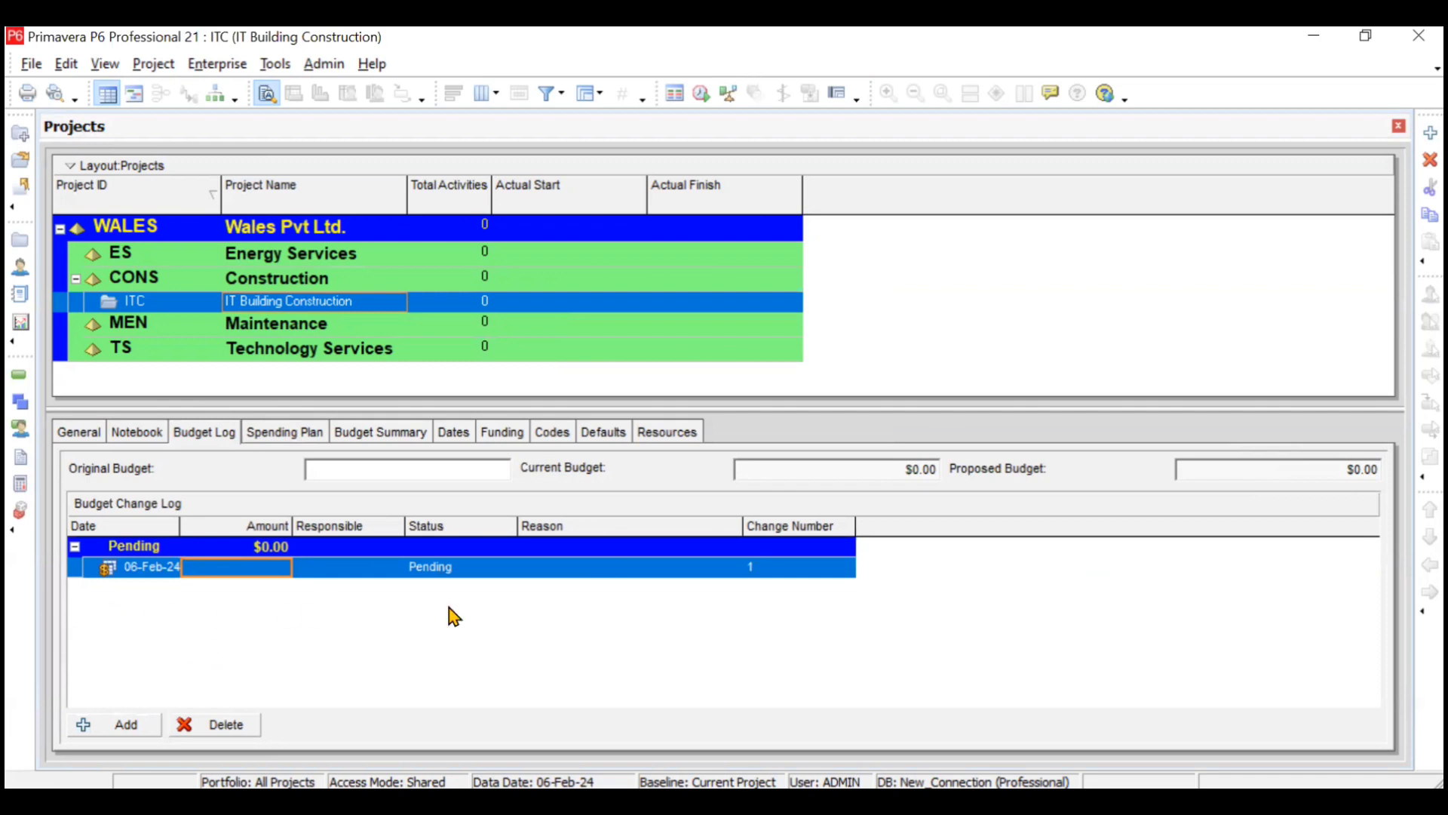
left_click(268, 436)
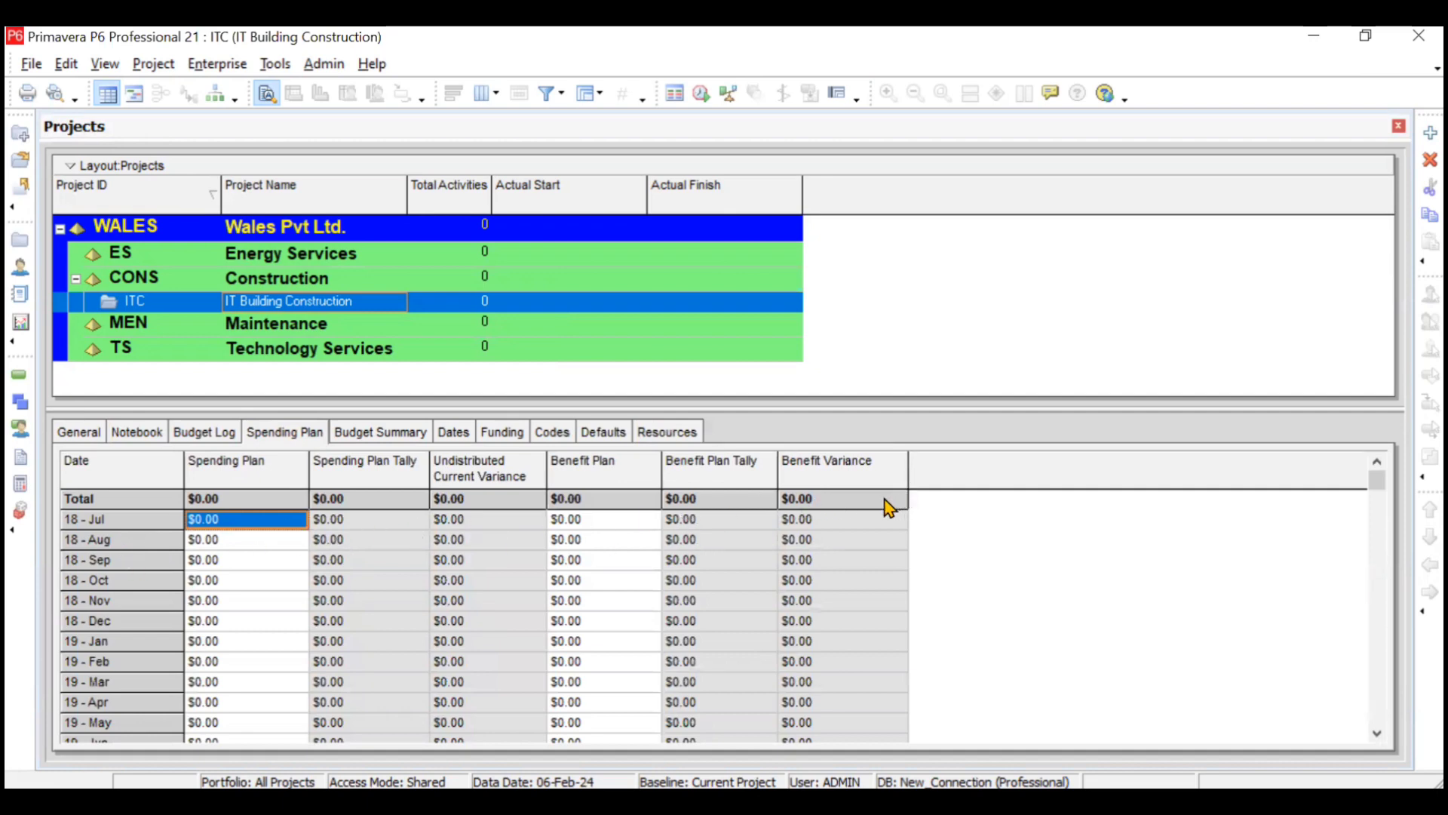
Review ITC's budget summary totals, then its dates: planned start 22-Oct-18, data date 06-Feb-24
left_click(389, 442)
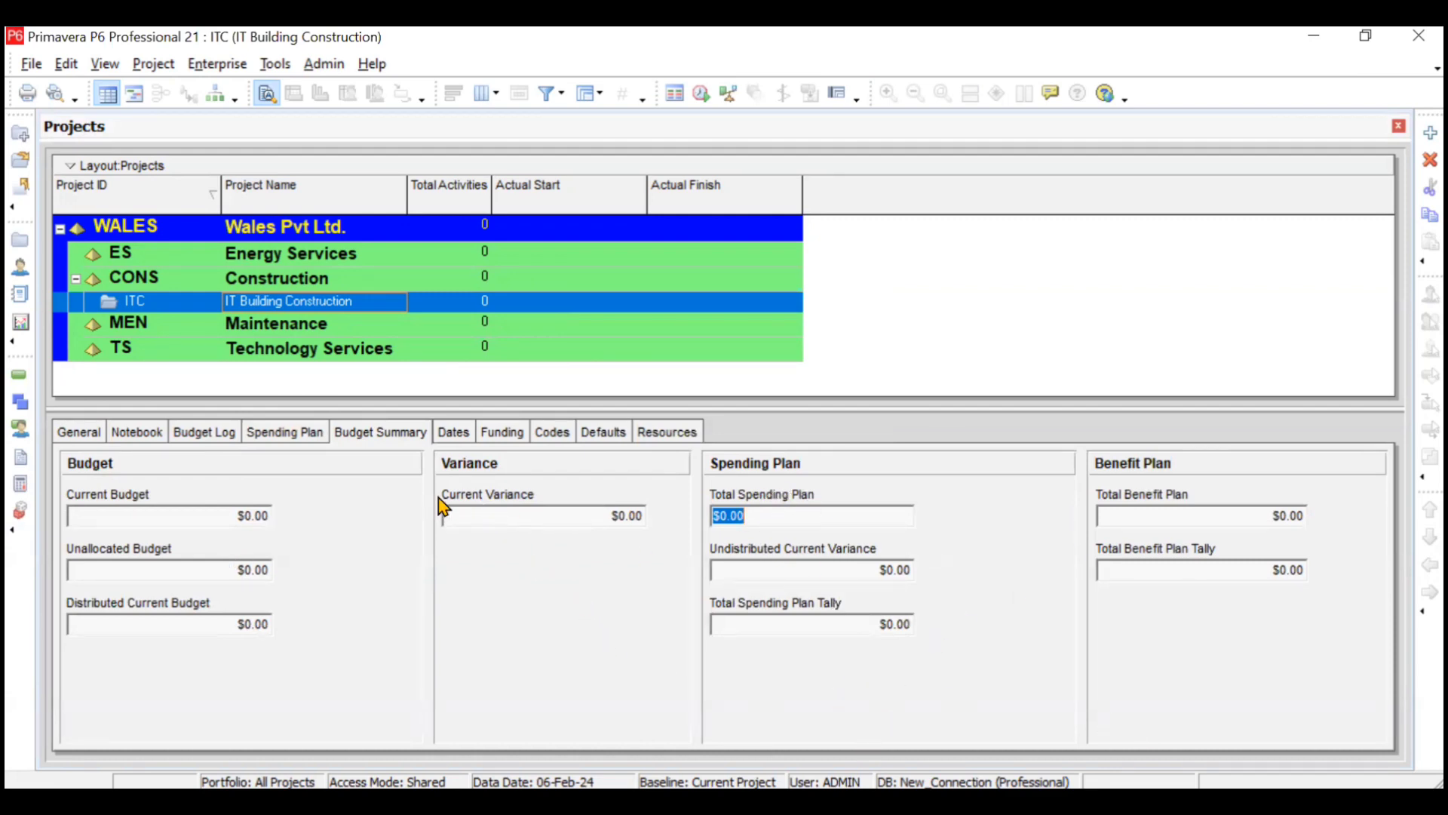
left_click(453, 431)
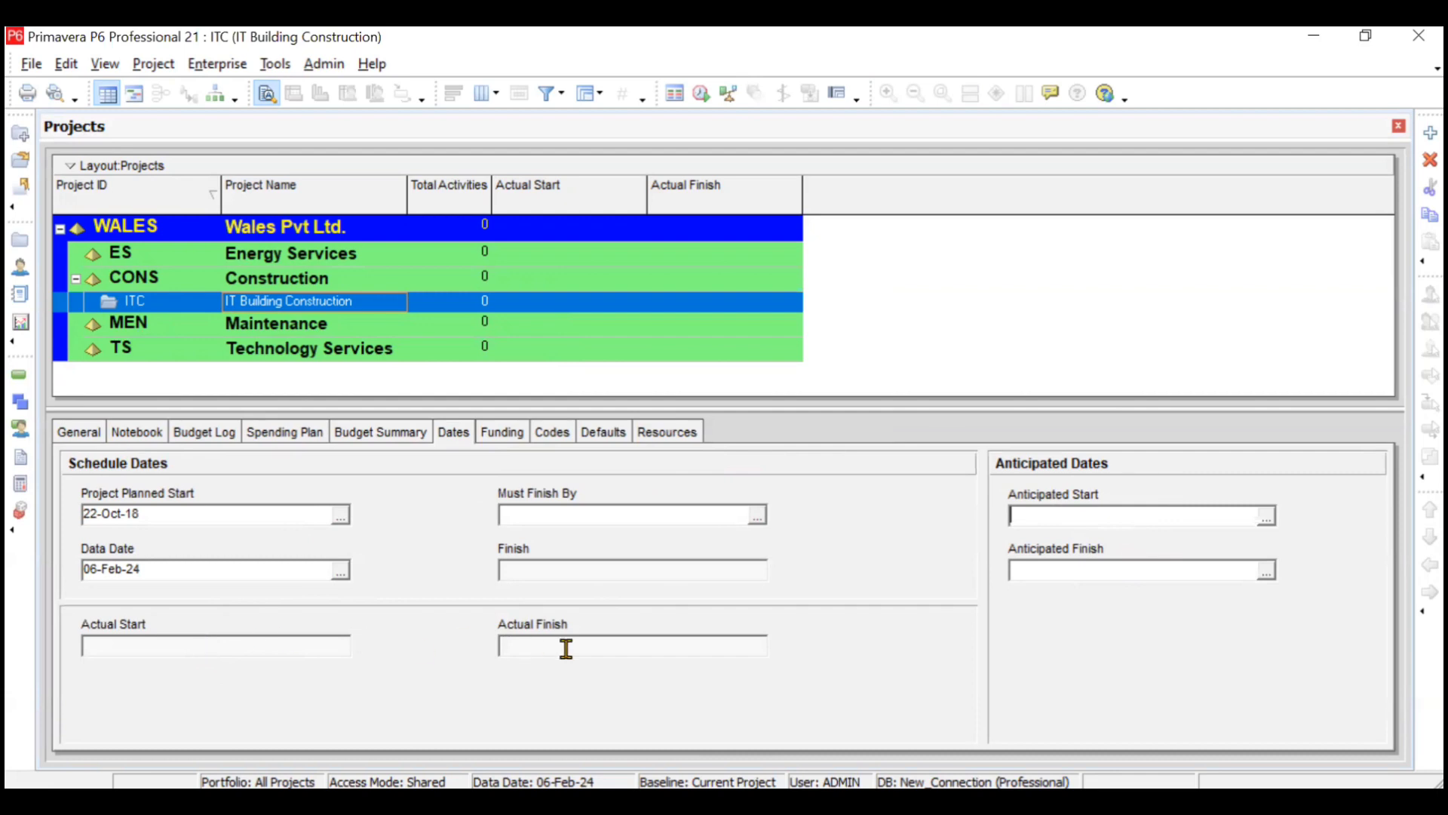
Browse ITC's Funding, Codes, Defaults and Resources tabs (Price / Unit rate), enlarging the project table
left_click(497, 438)
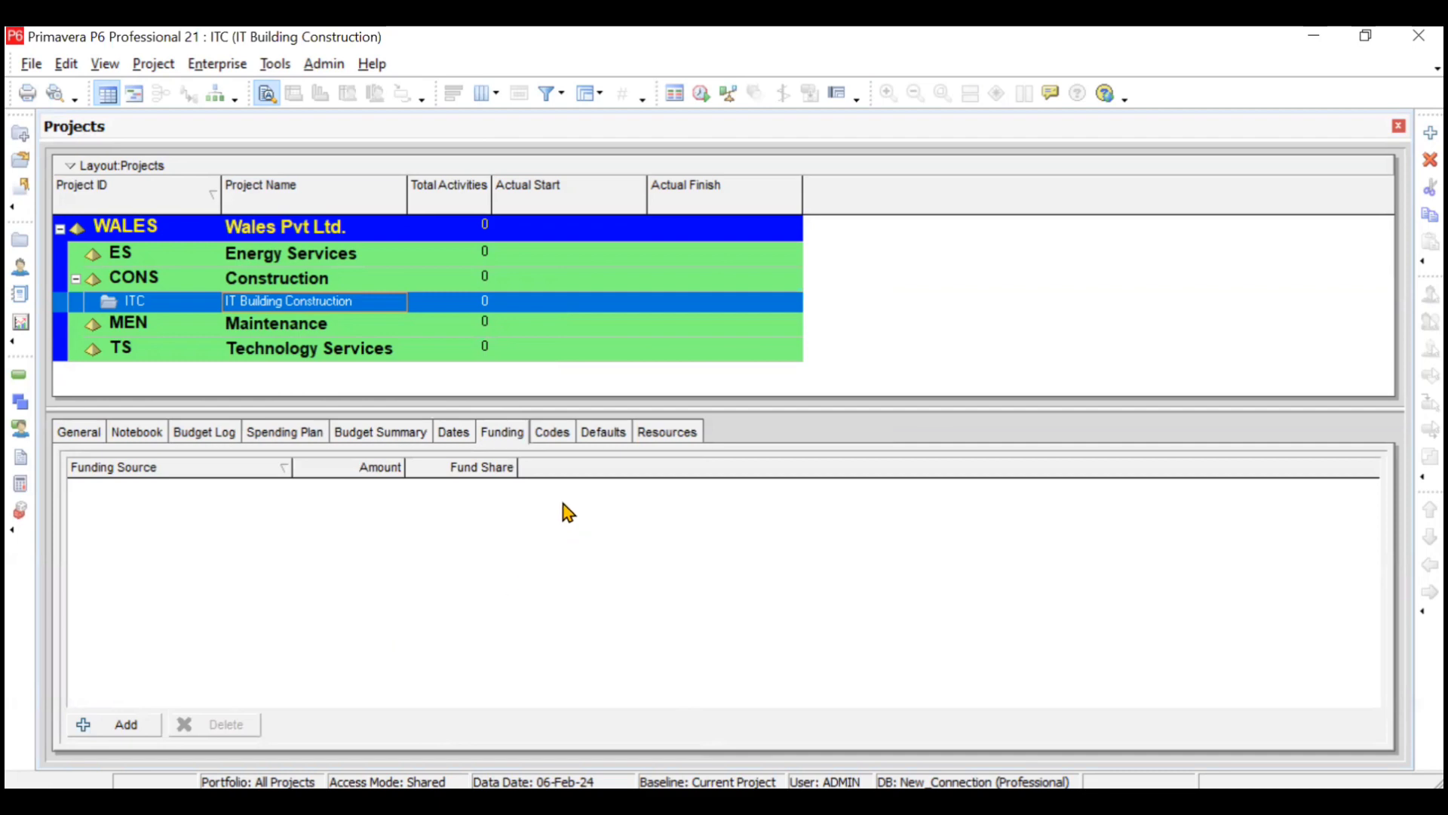
left_click(553, 433)
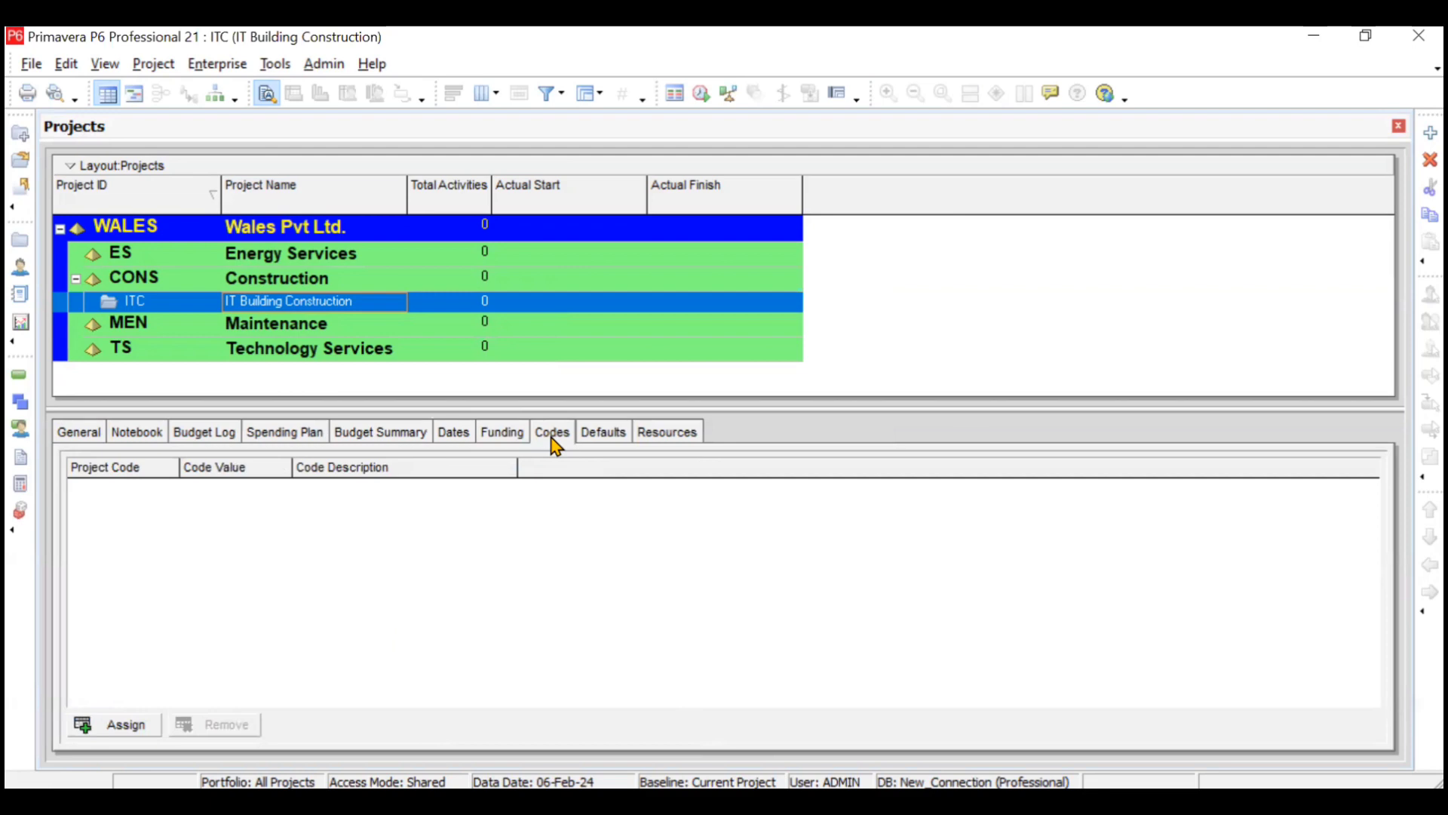
left_click(601, 435)
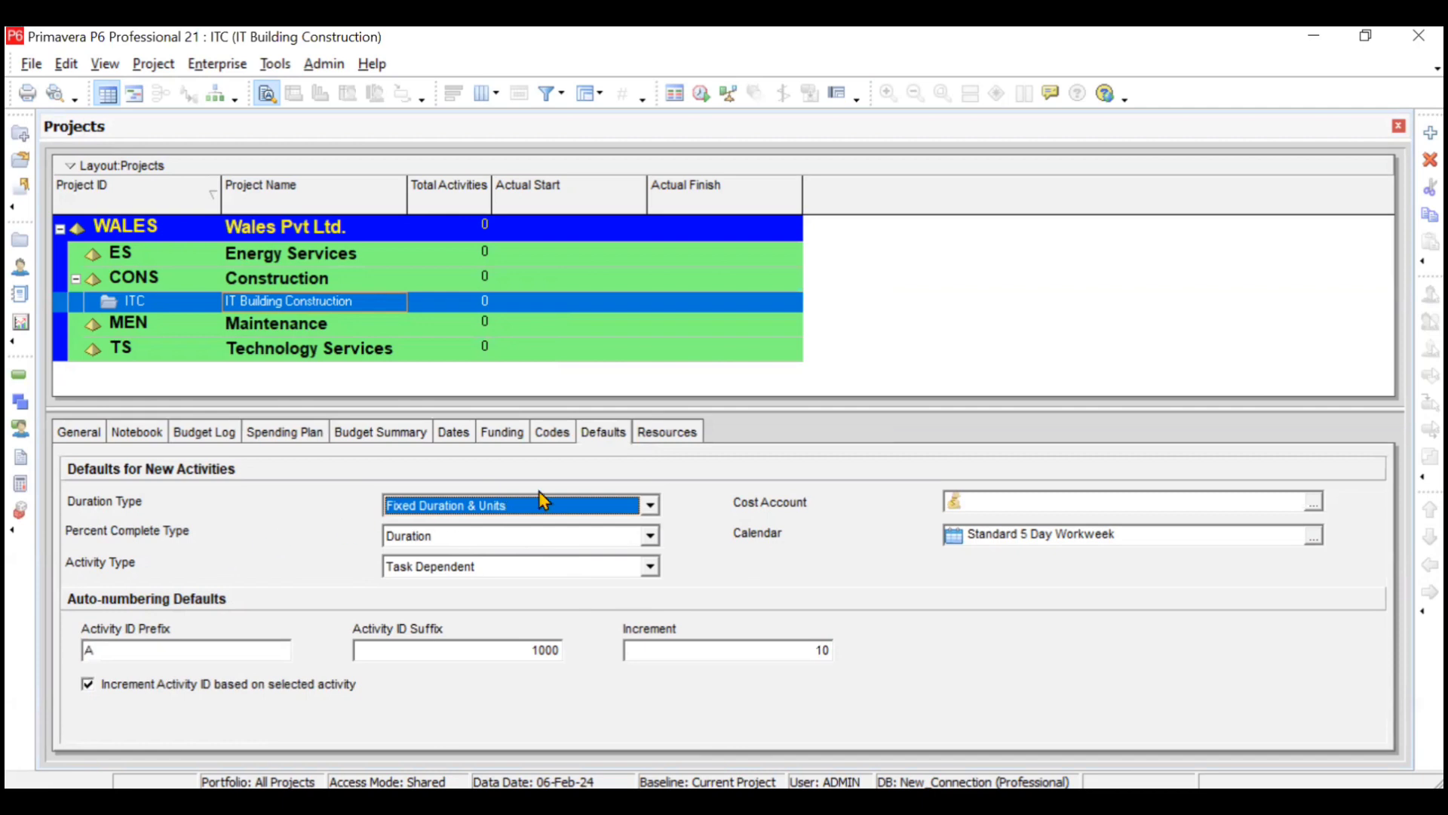
left_click(668, 434)
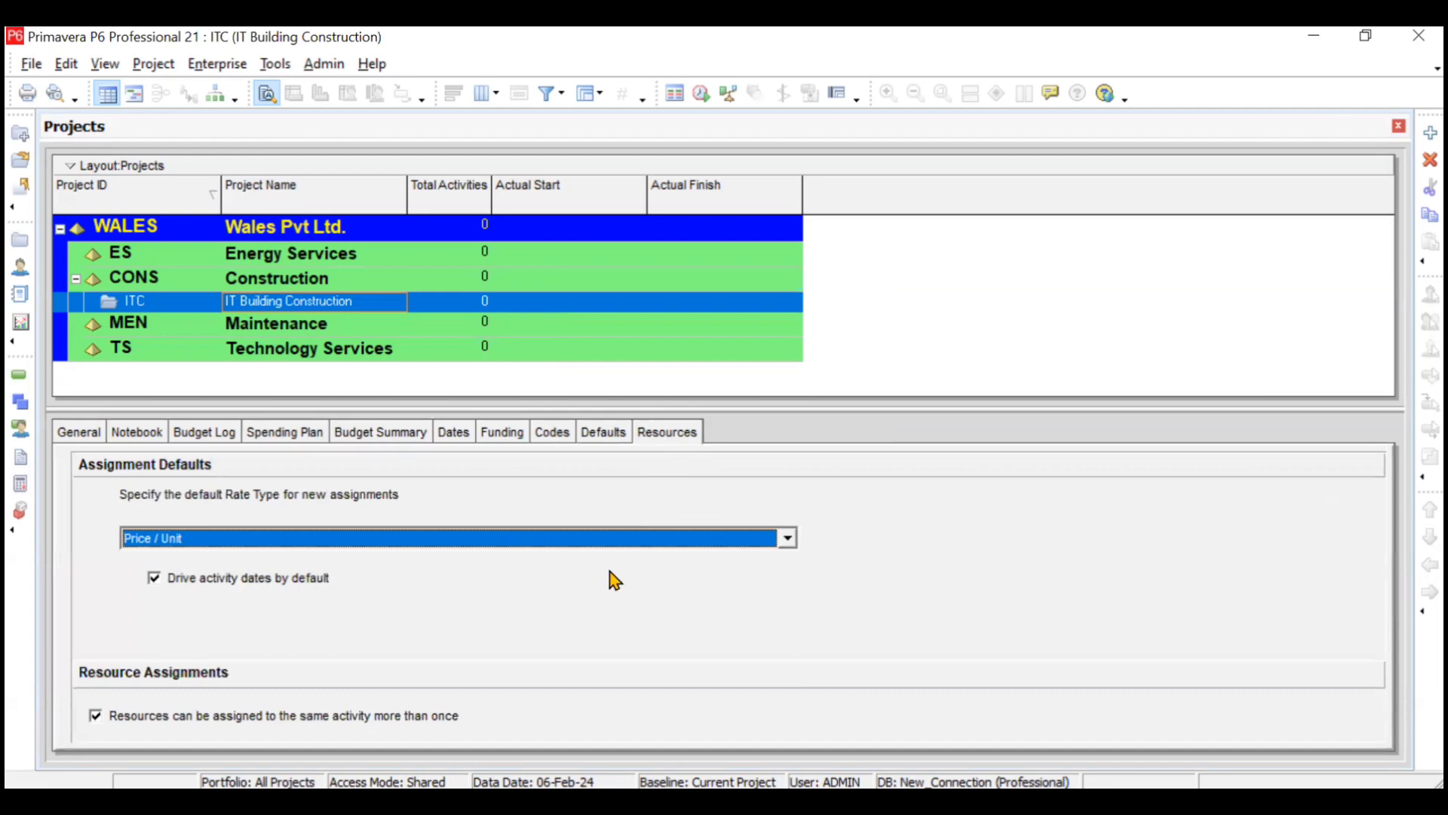
left_click_drag(736, 406, 750, 481)
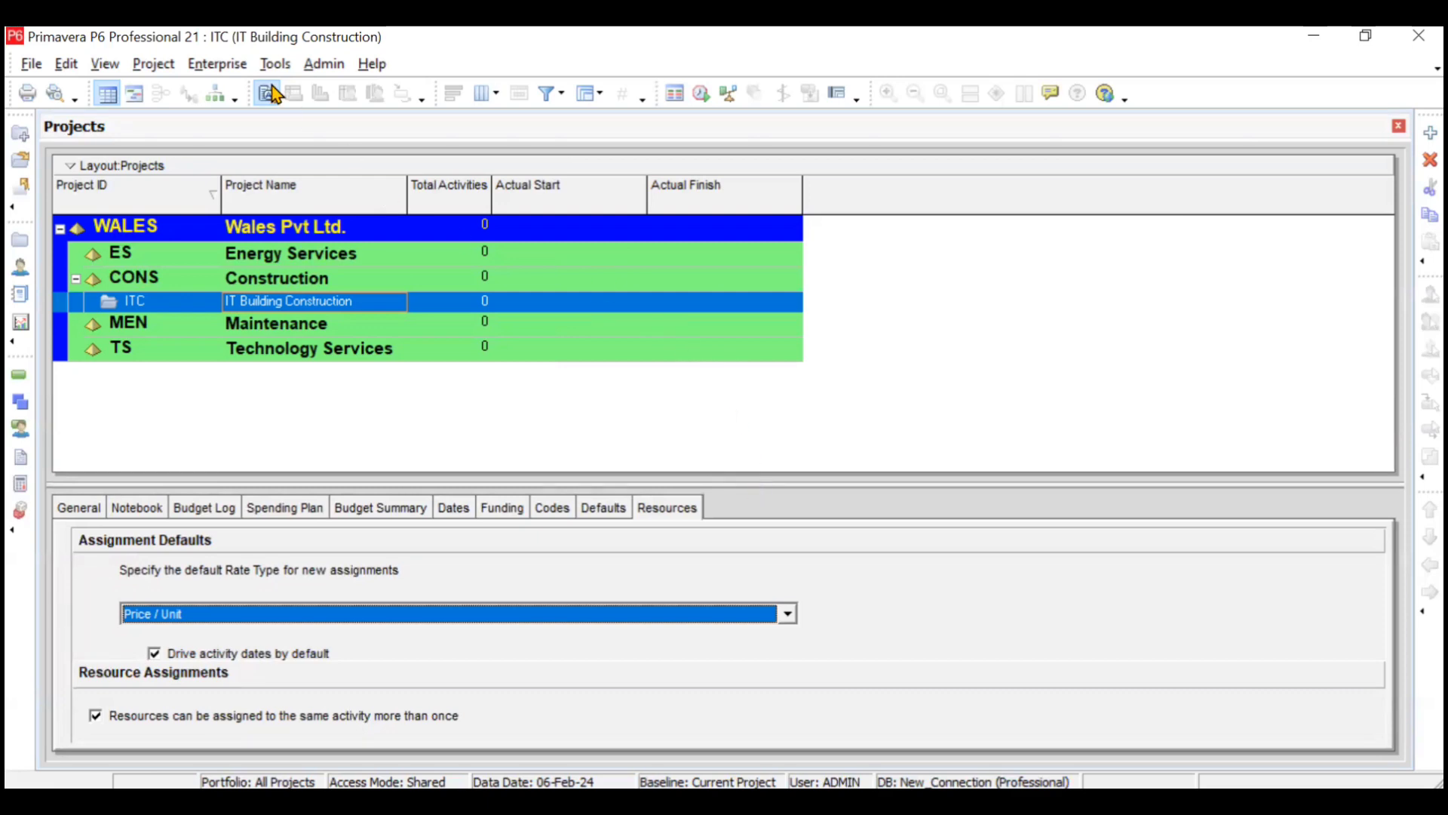
left_click(225, 71)
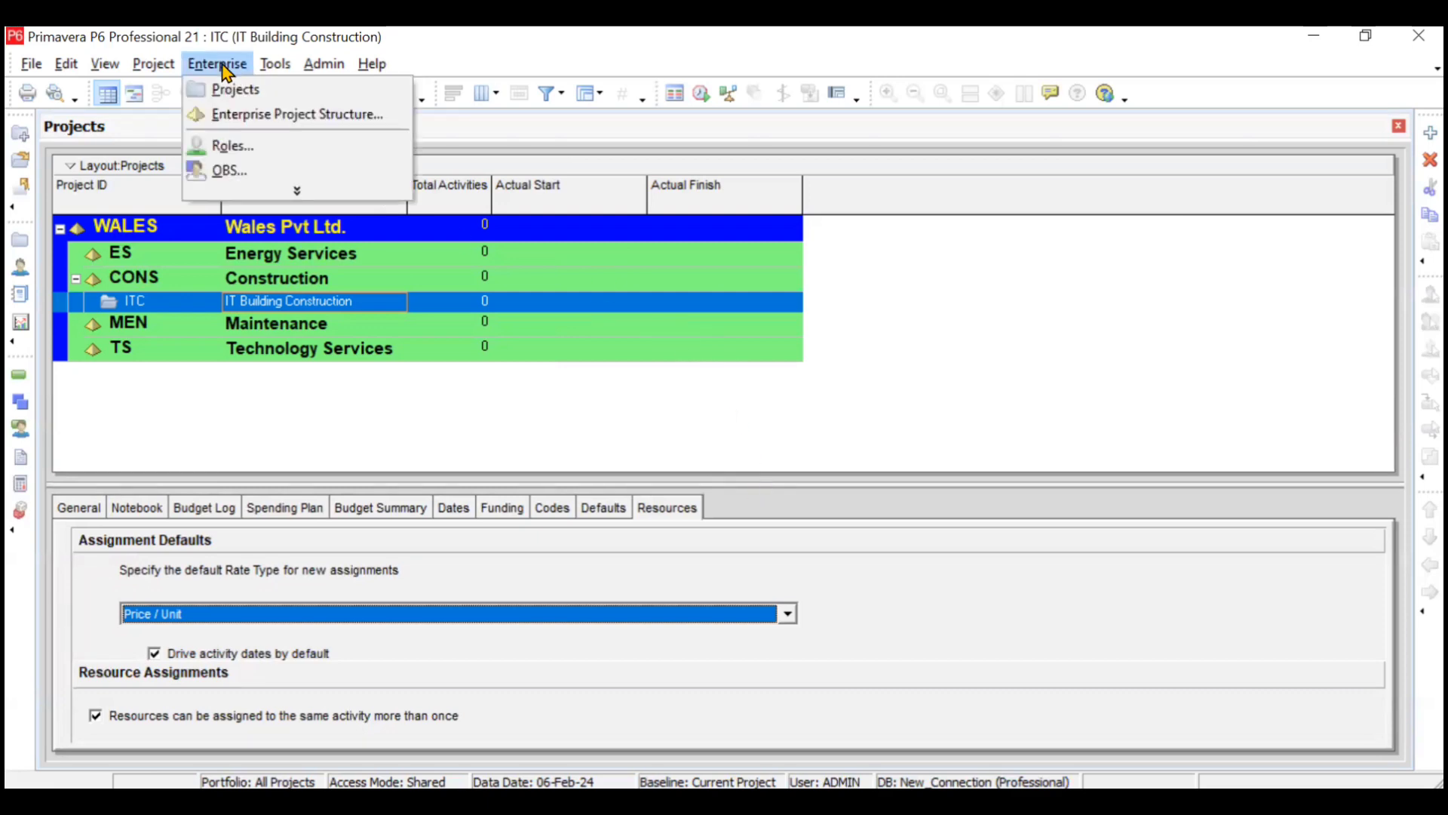
left_click(276, 171)
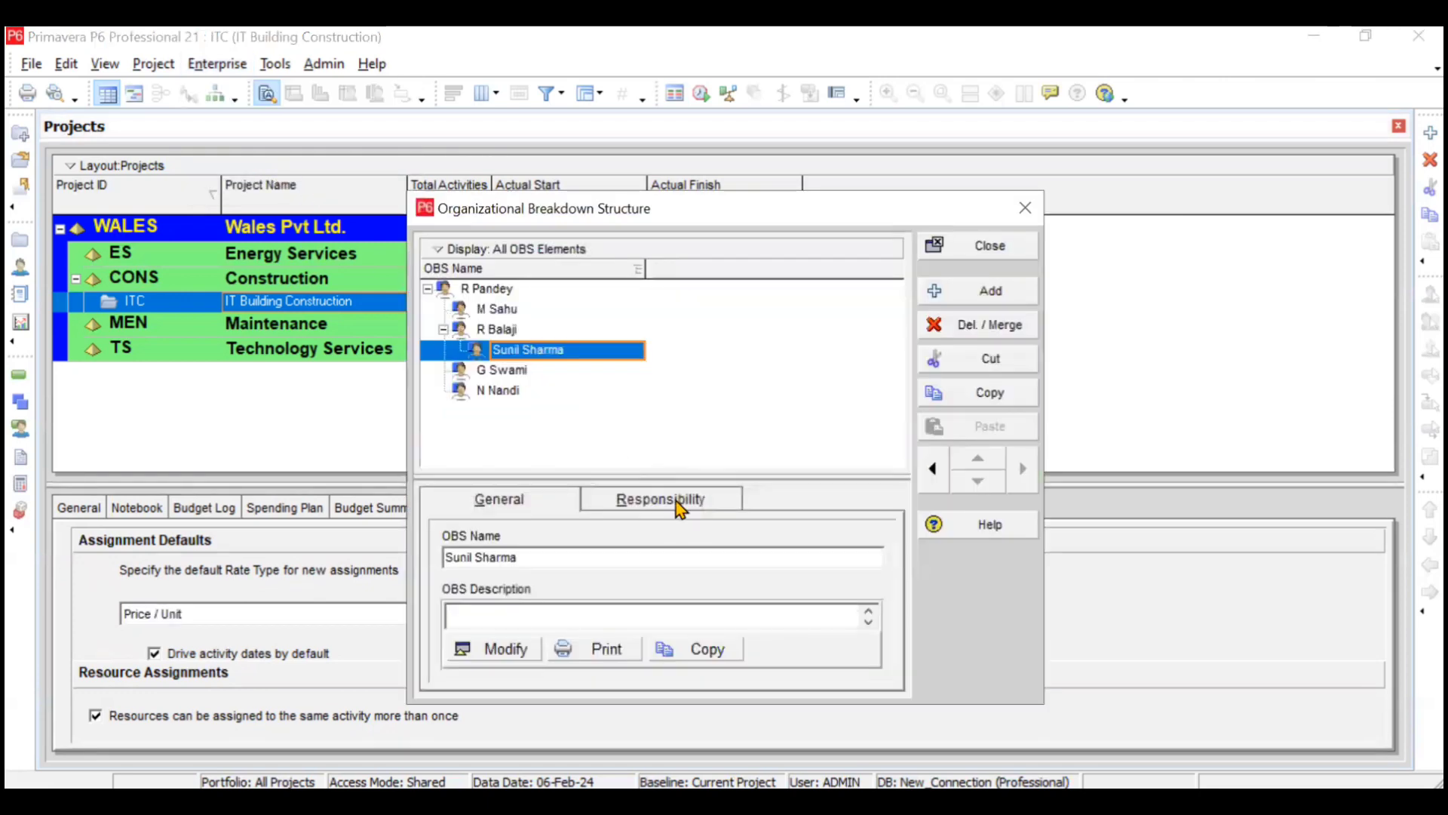
left_click(678, 501)
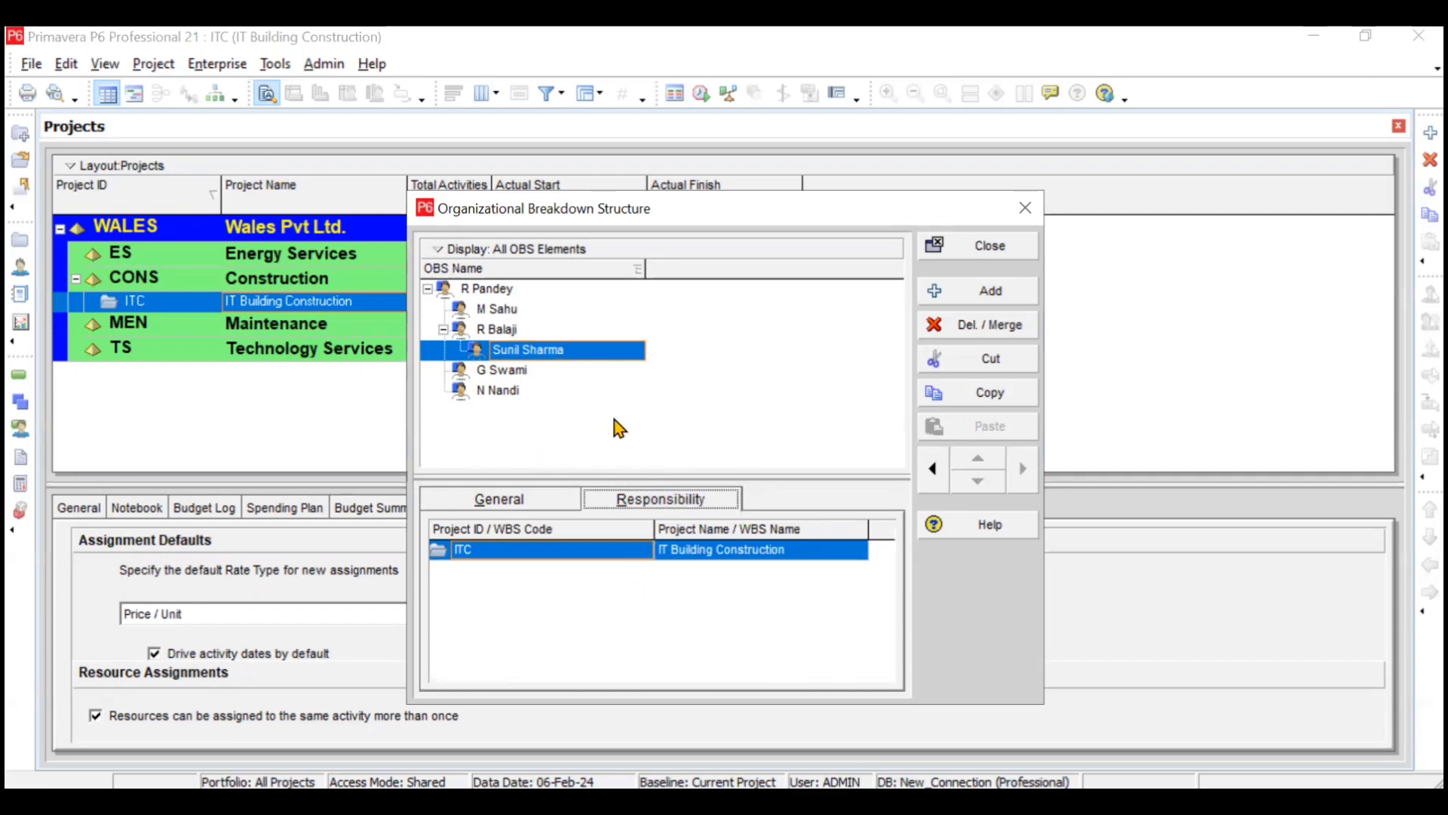
left_click(549, 370)
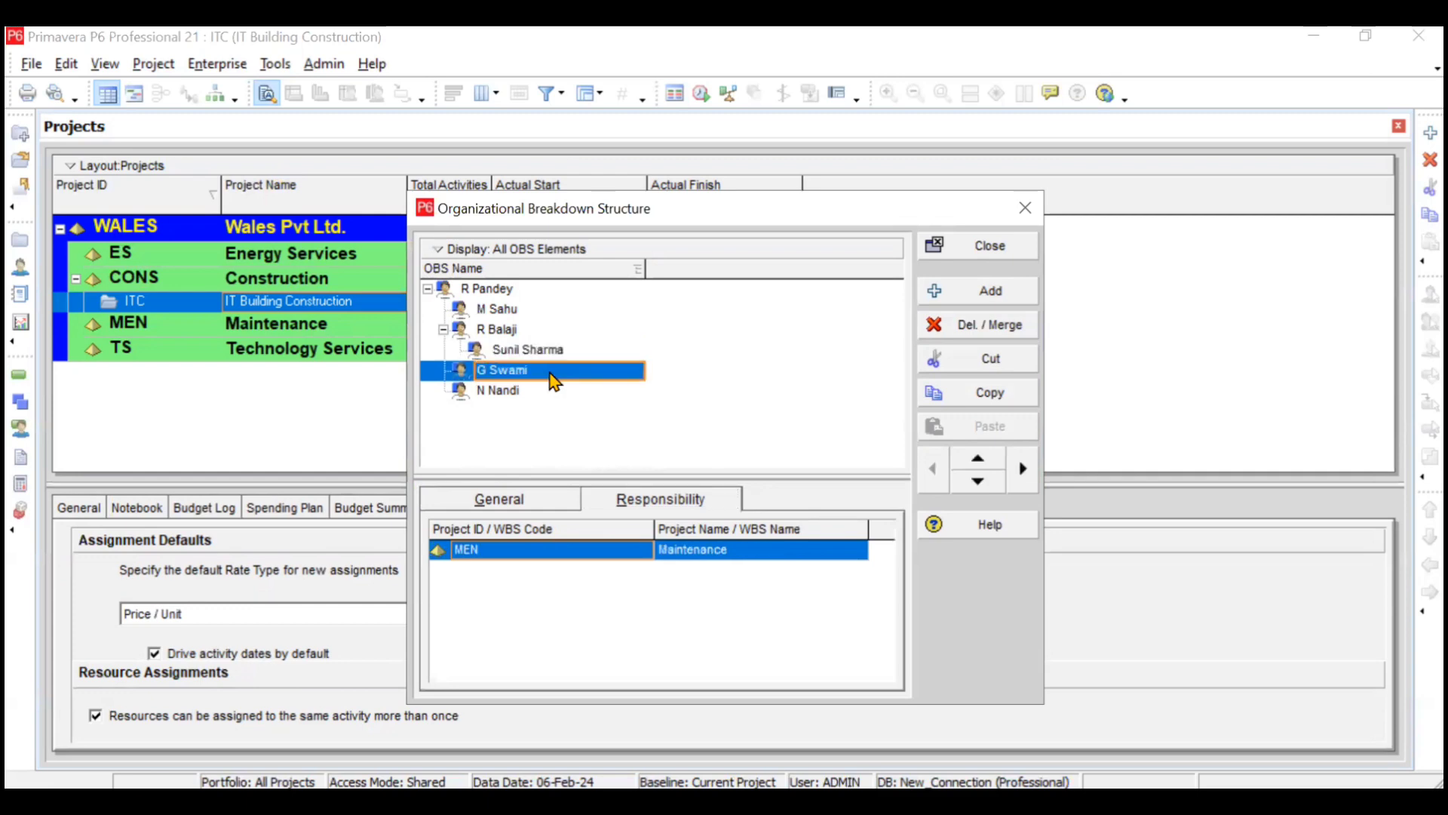
right_click(543, 368)
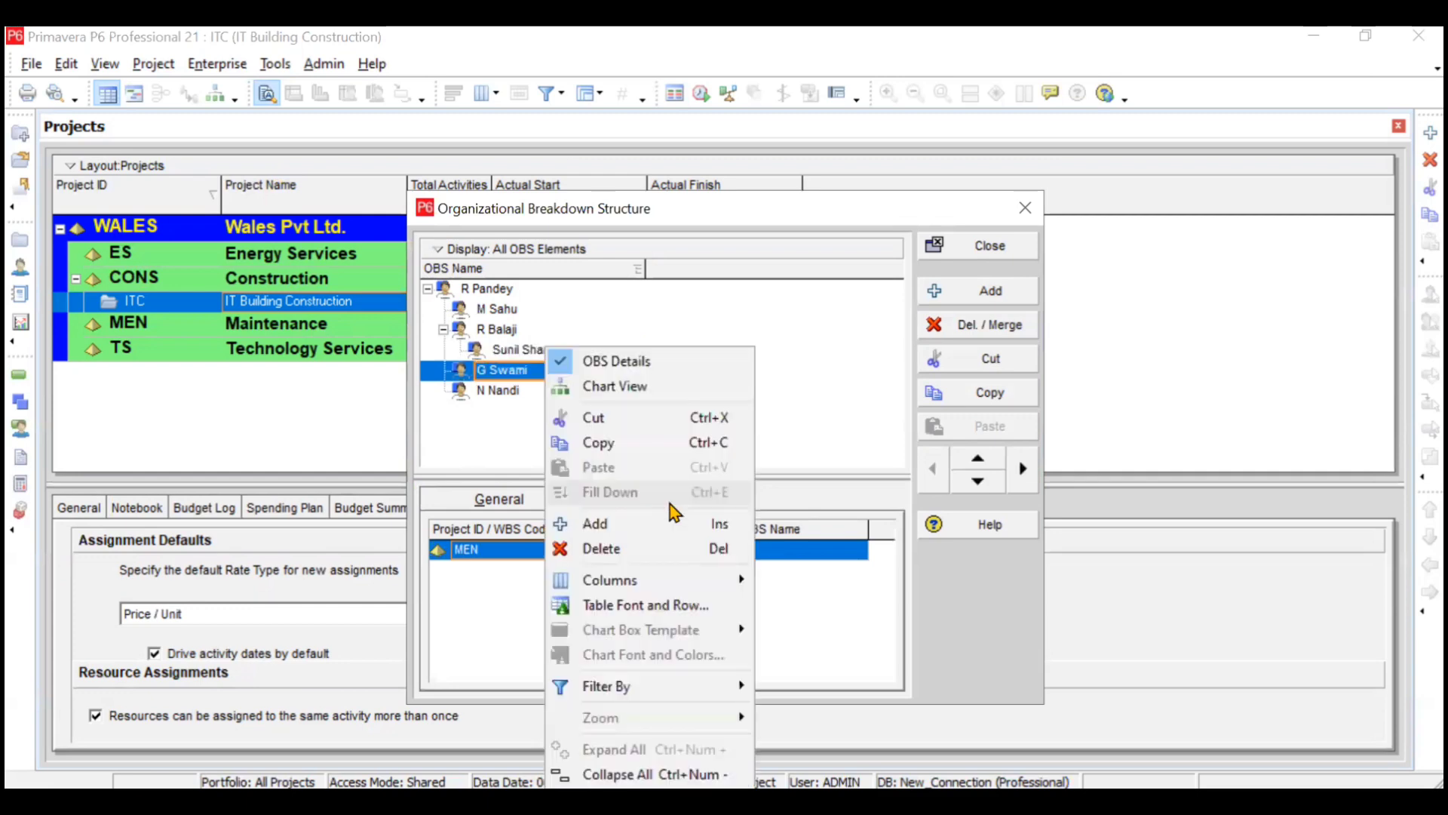
left_click(537, 373)
key("Up")
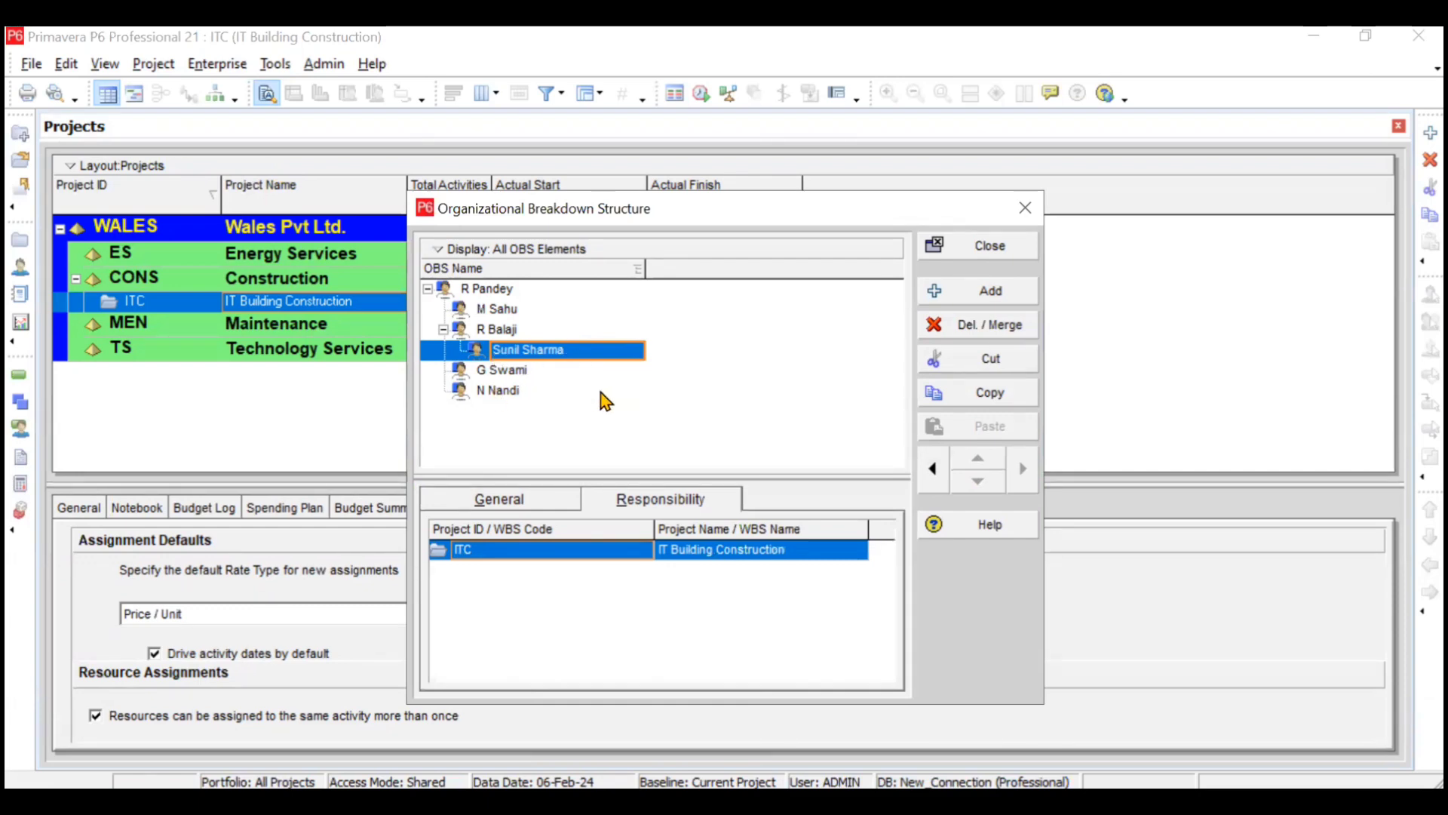
left_click(977, 246)
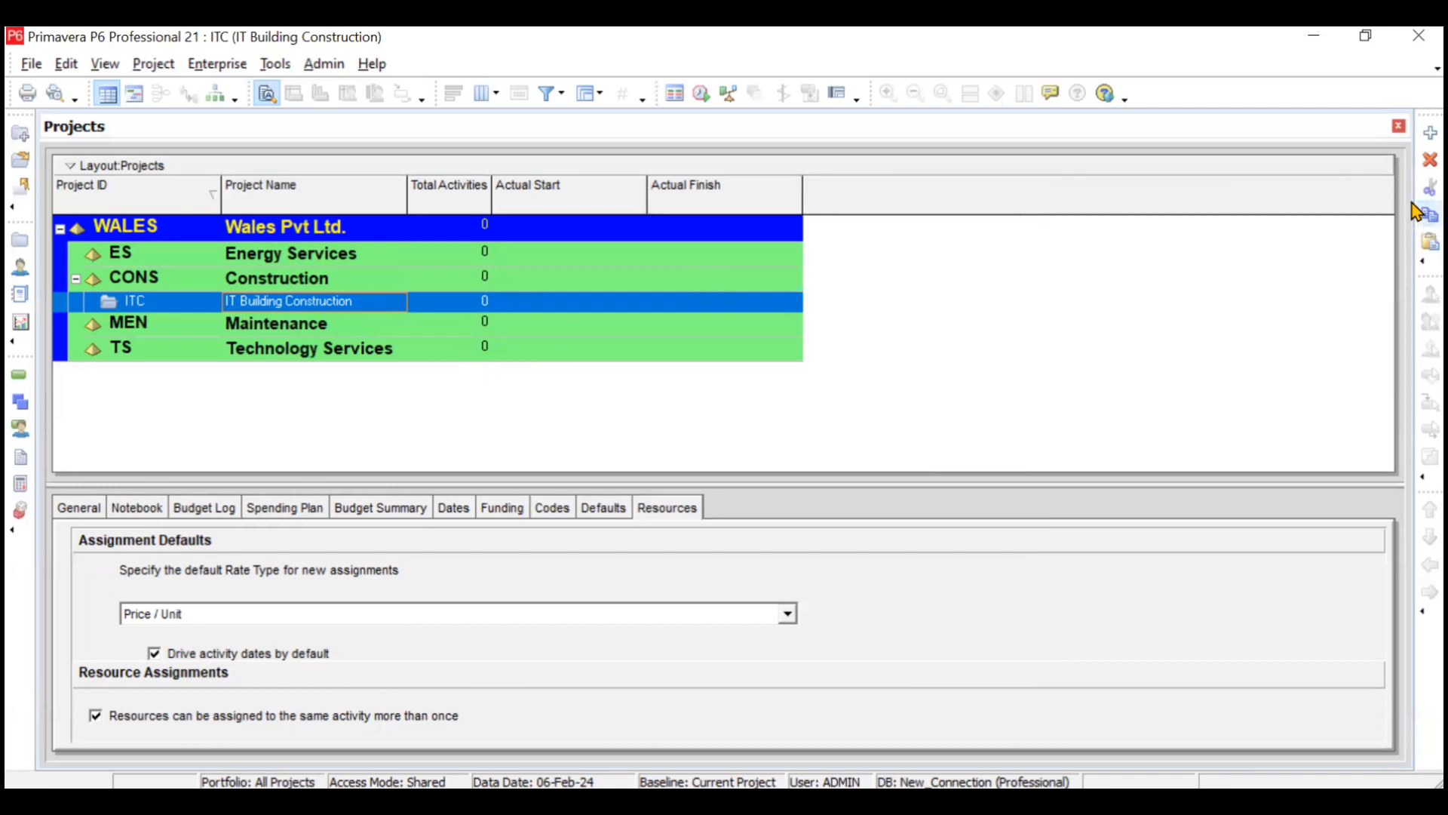
Paste a copy of ITC as ITC-1, excluding risks and WBS milestones
left_click(1429, 241)
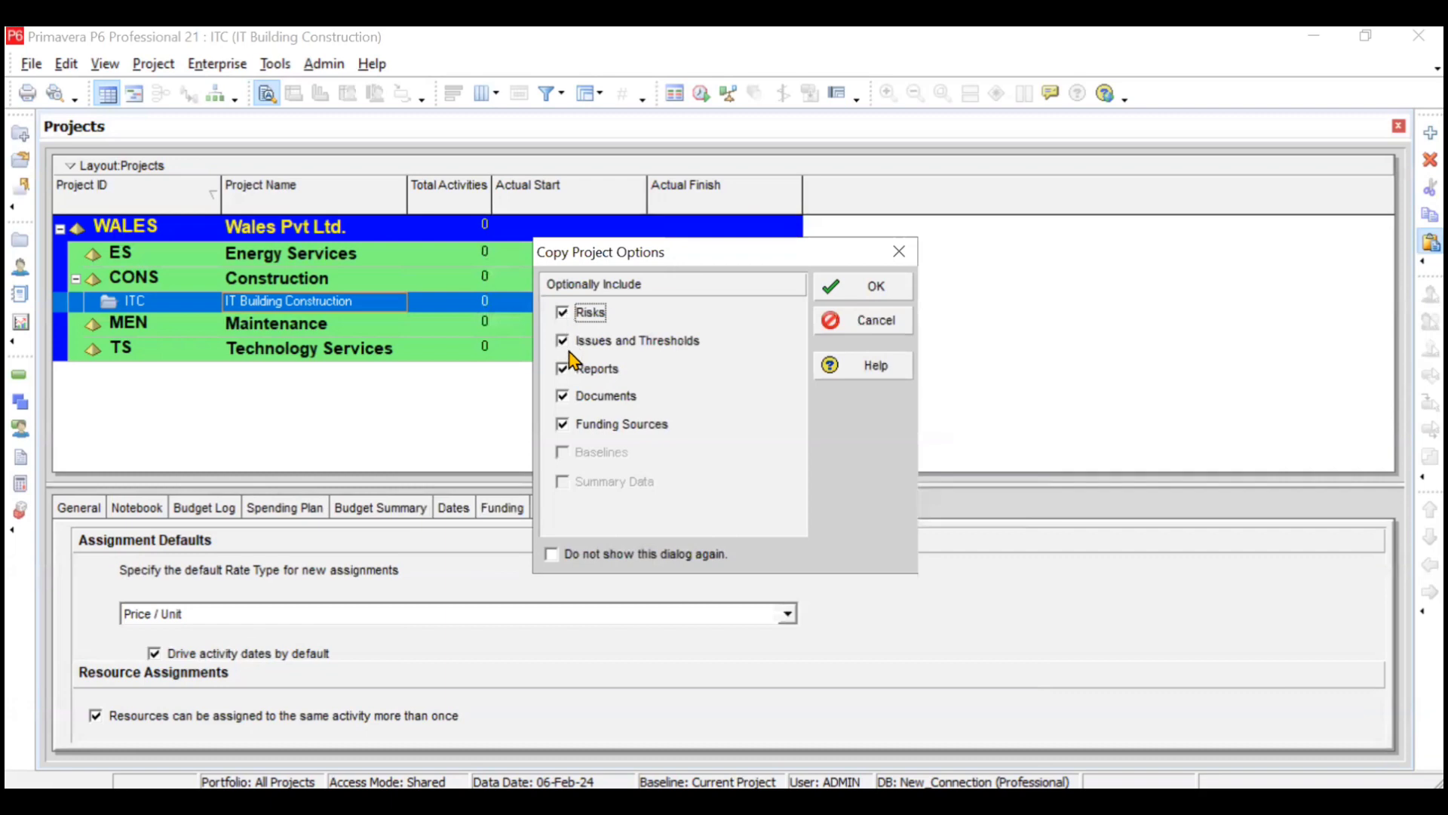
left_click(563, 313)
left_click(881, 291)
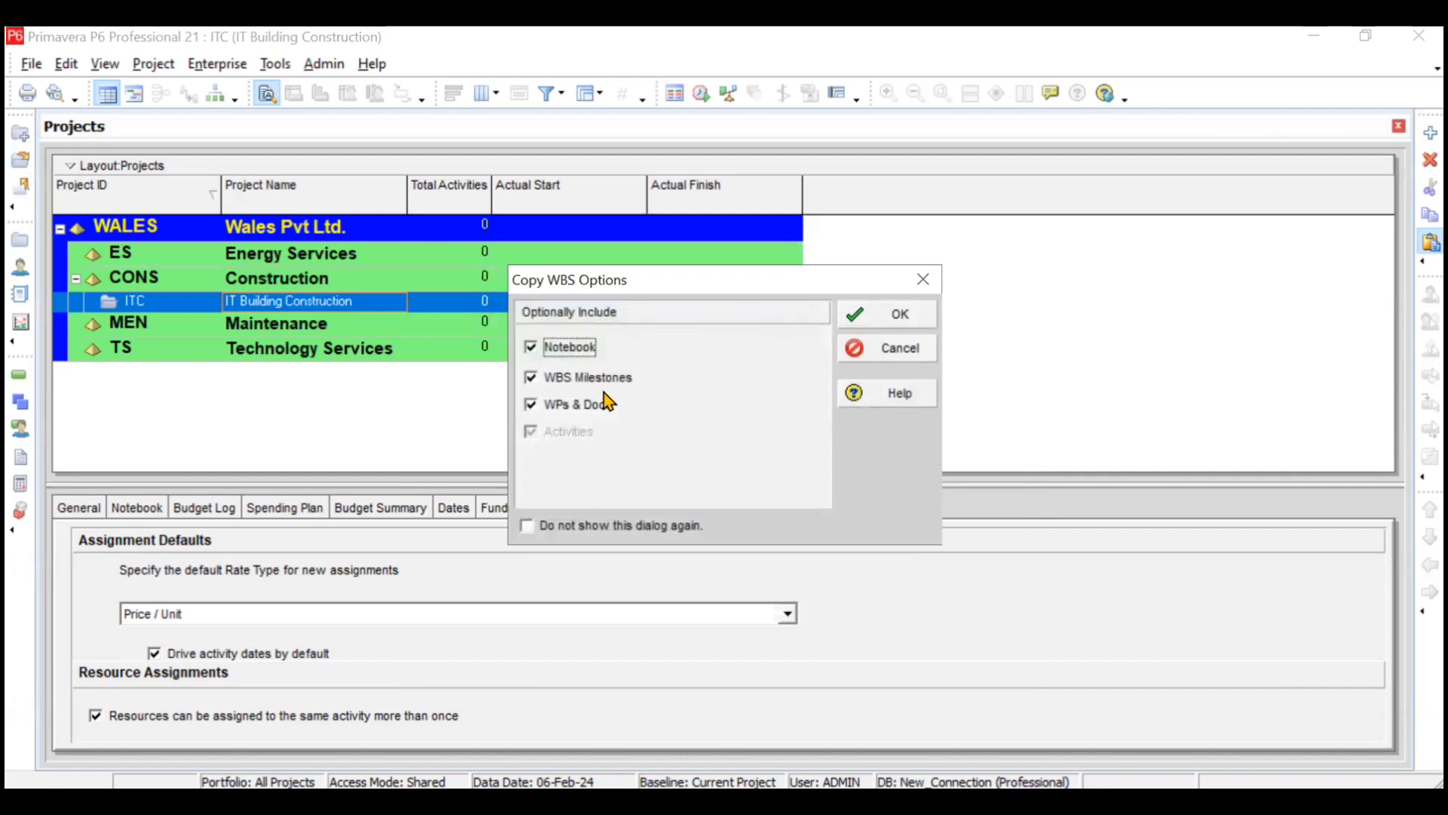
left_click(531, 377)
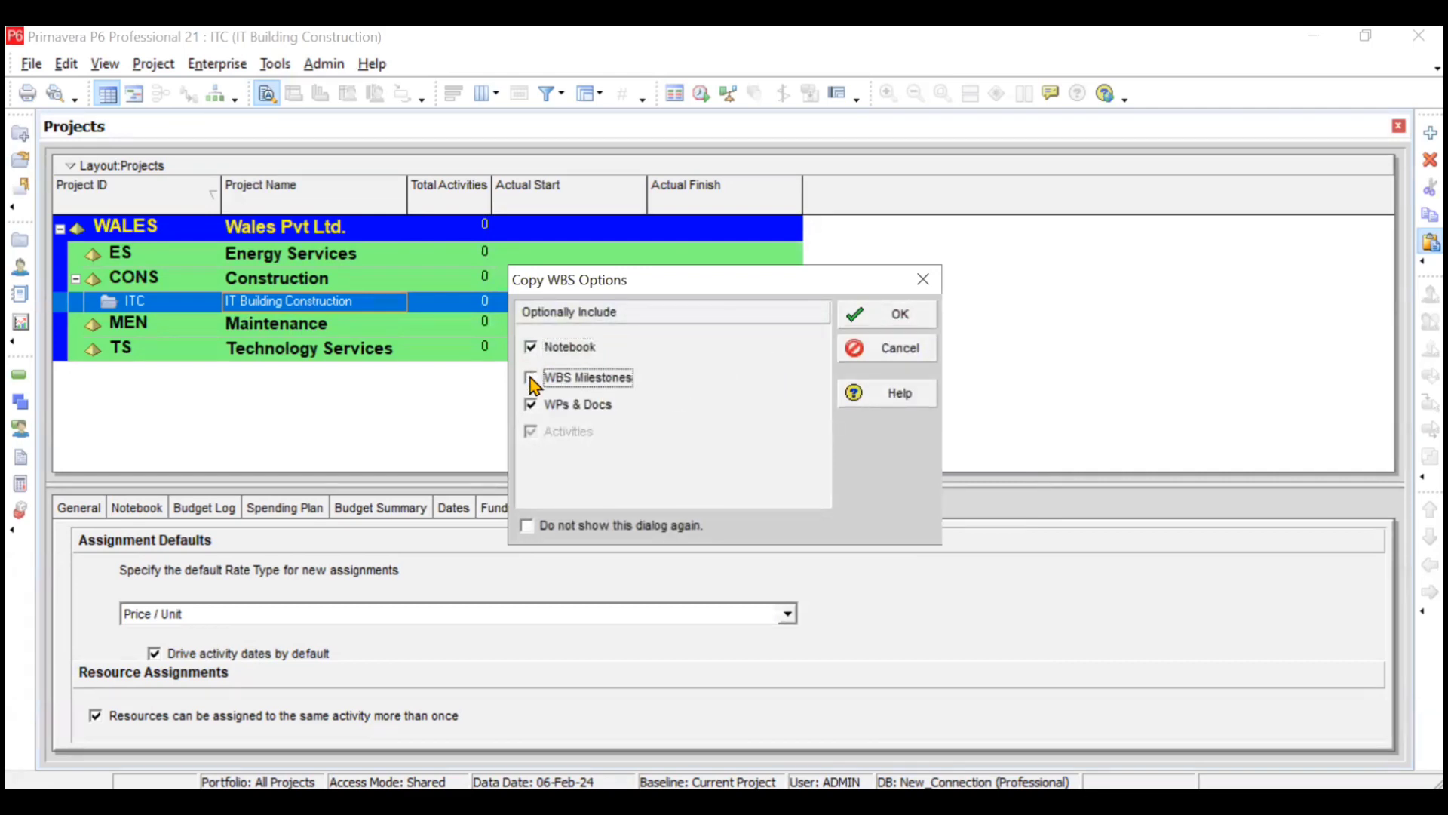
left_click(882, 317)
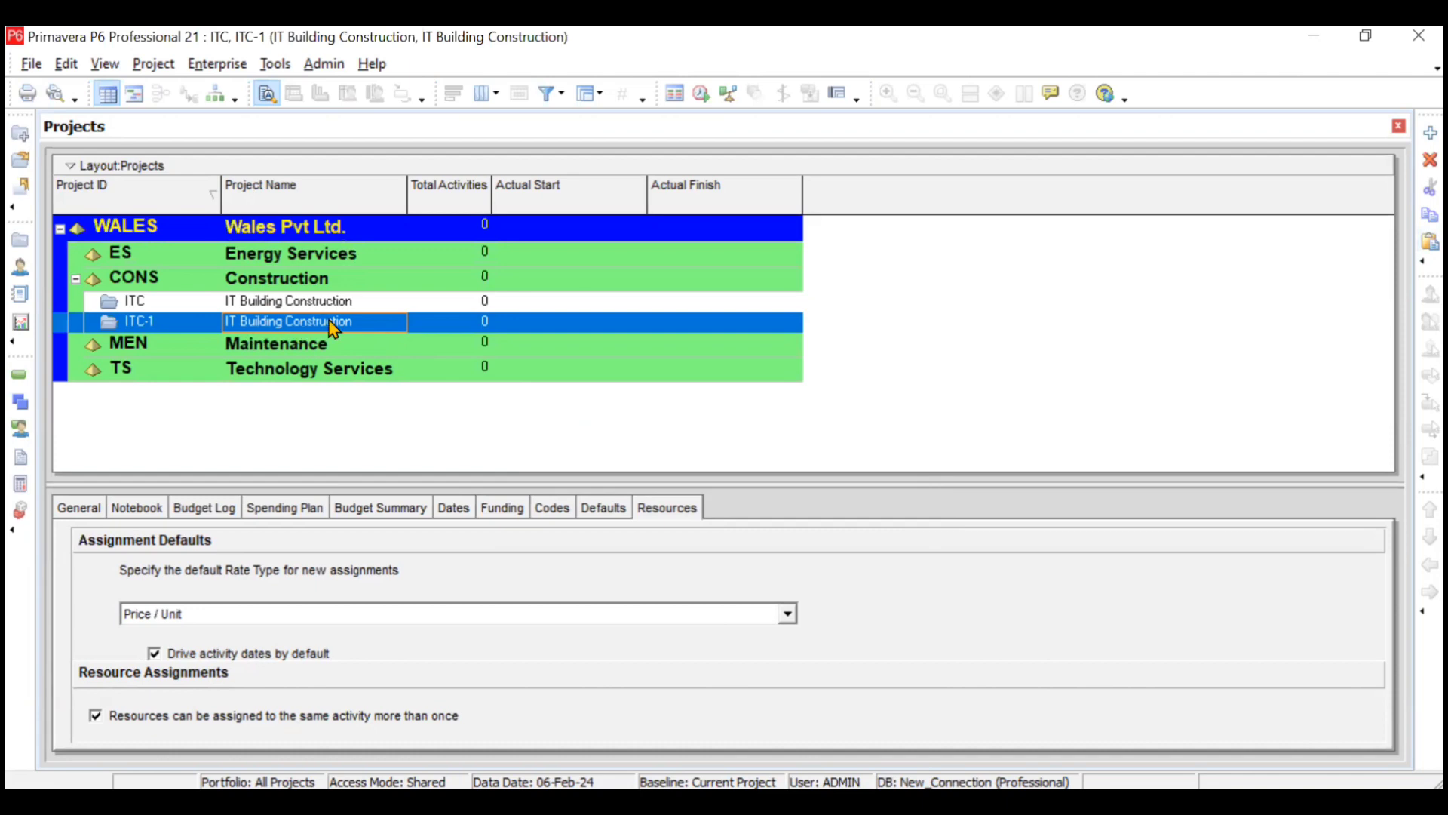
Delete the copied project ITC-1, leaving only ITC under Construction
left_click(172, 326)
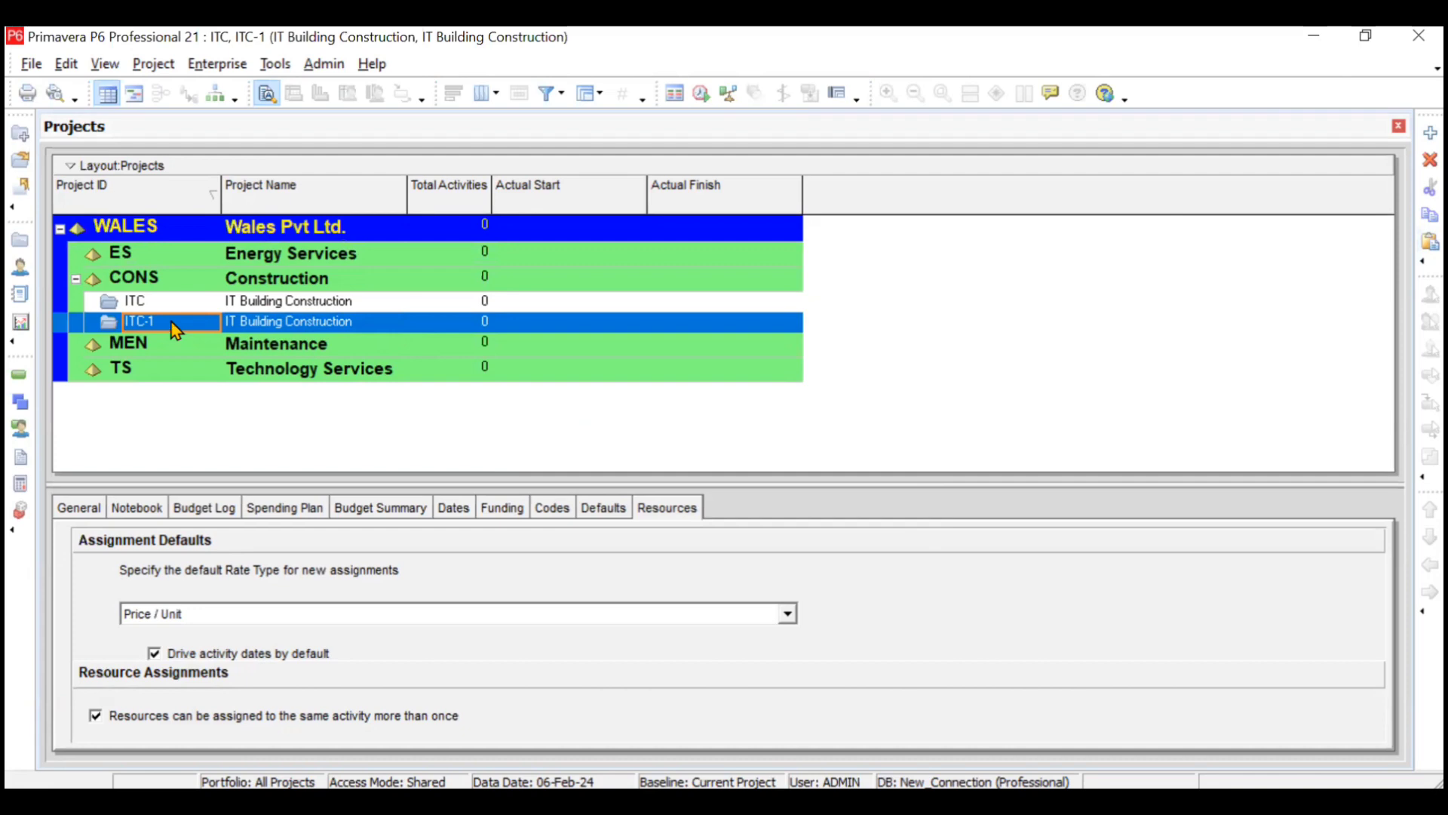
left_click(1418, 162)
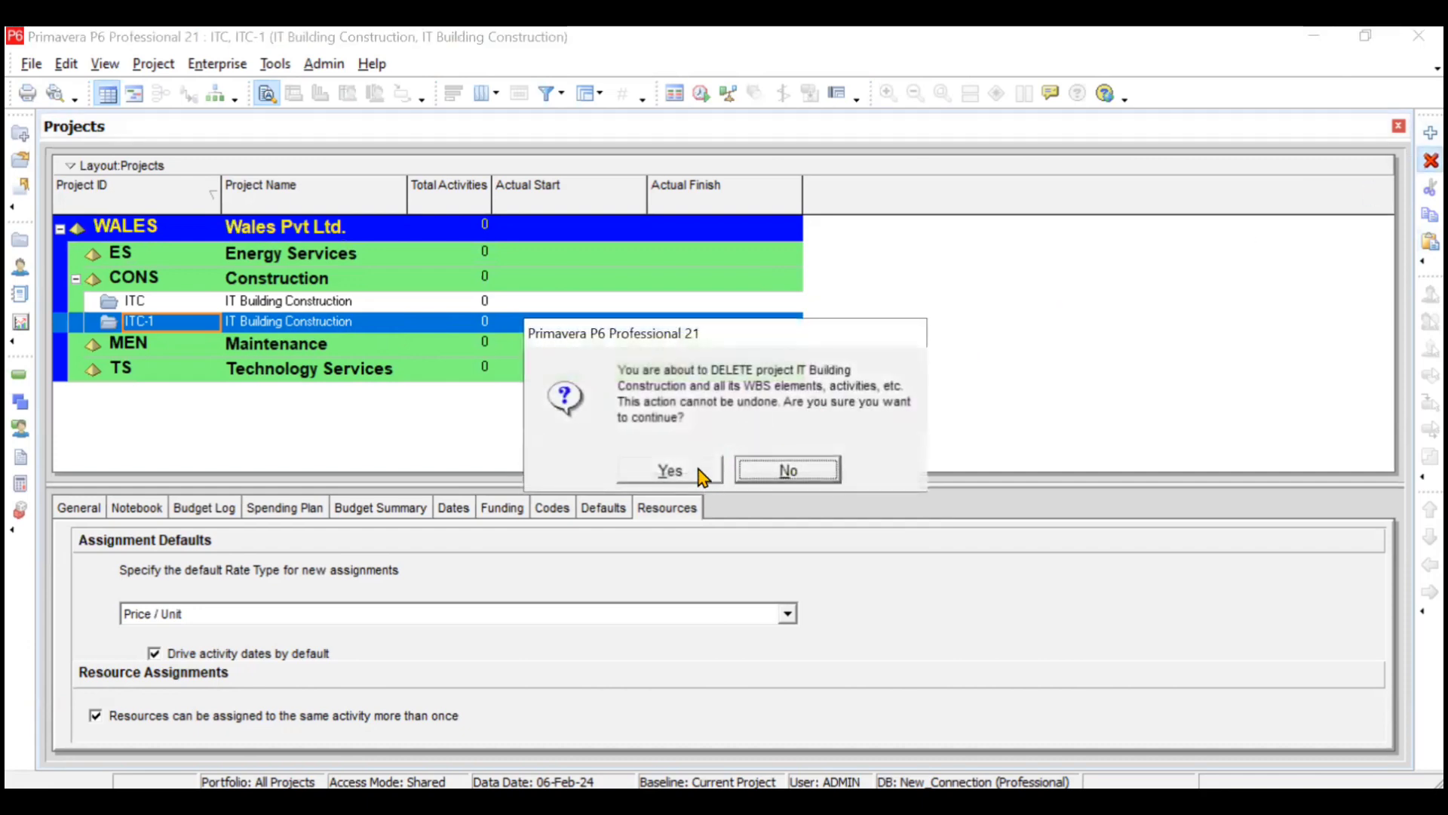
left_click(699, 468)
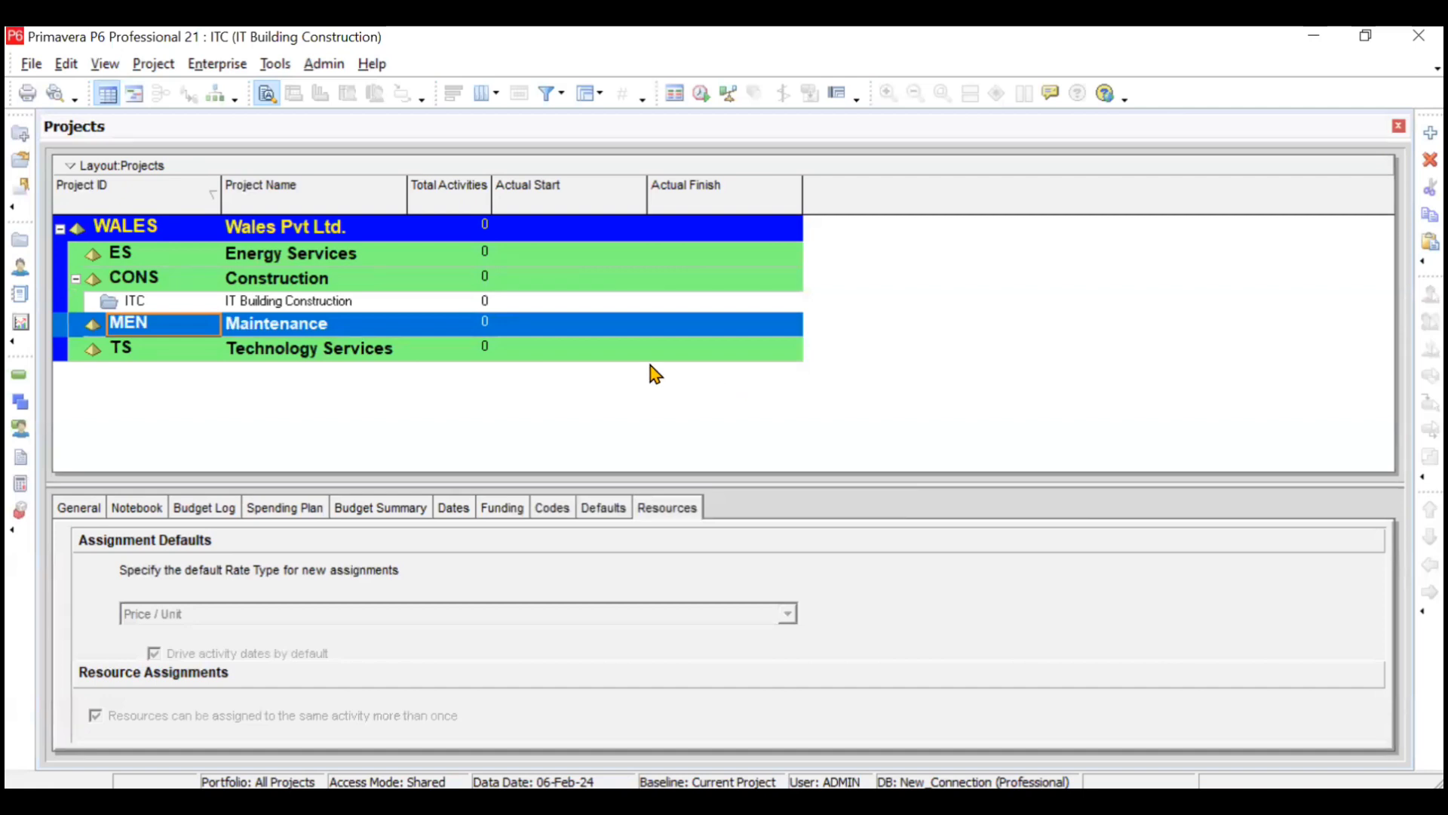
Start a new project from File > New, then cancel the wizard, leaving placeholder NEWPROJ
left_click(38, 67)
left_click(51, 90)
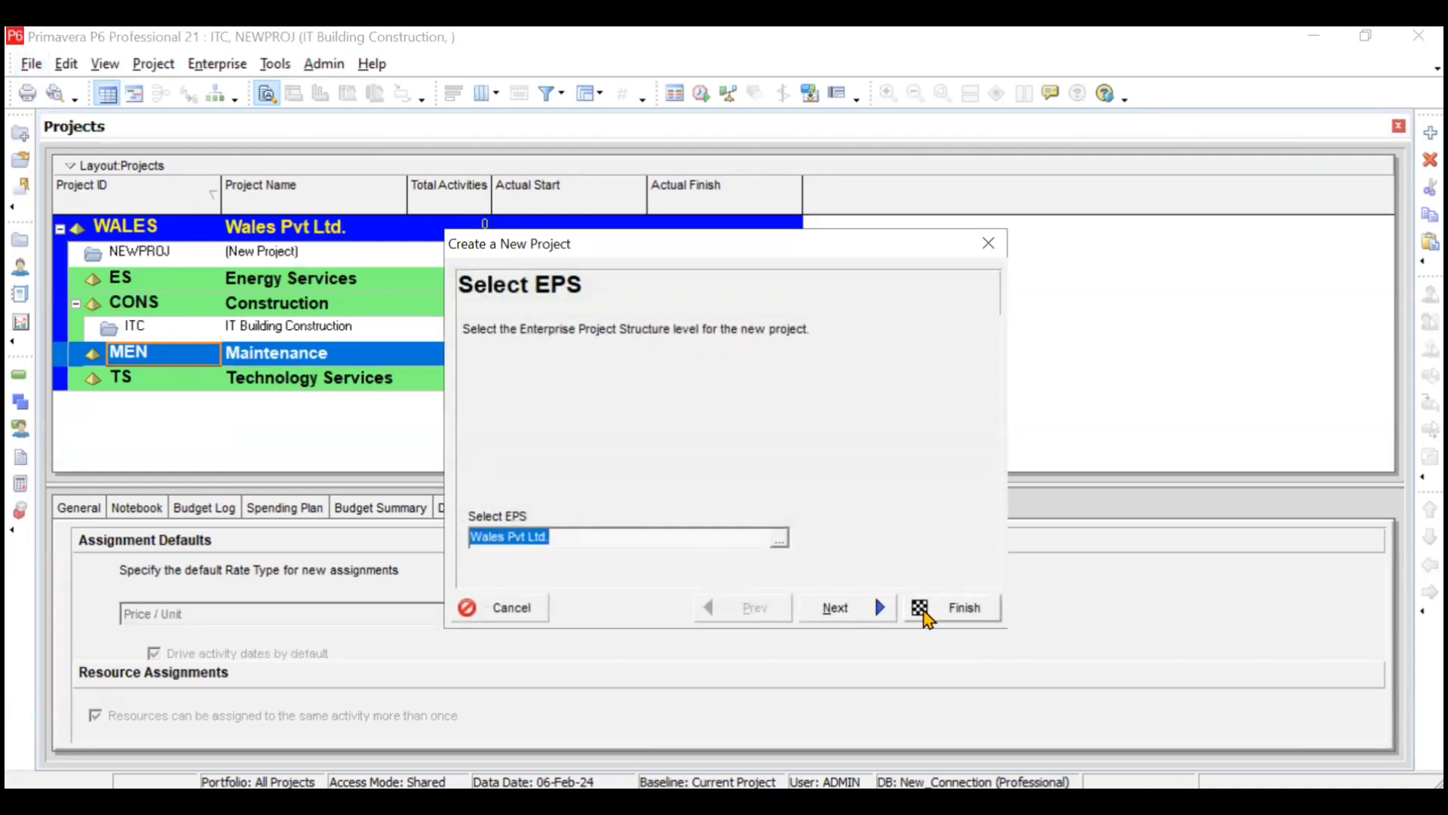
left_click(989, 245)
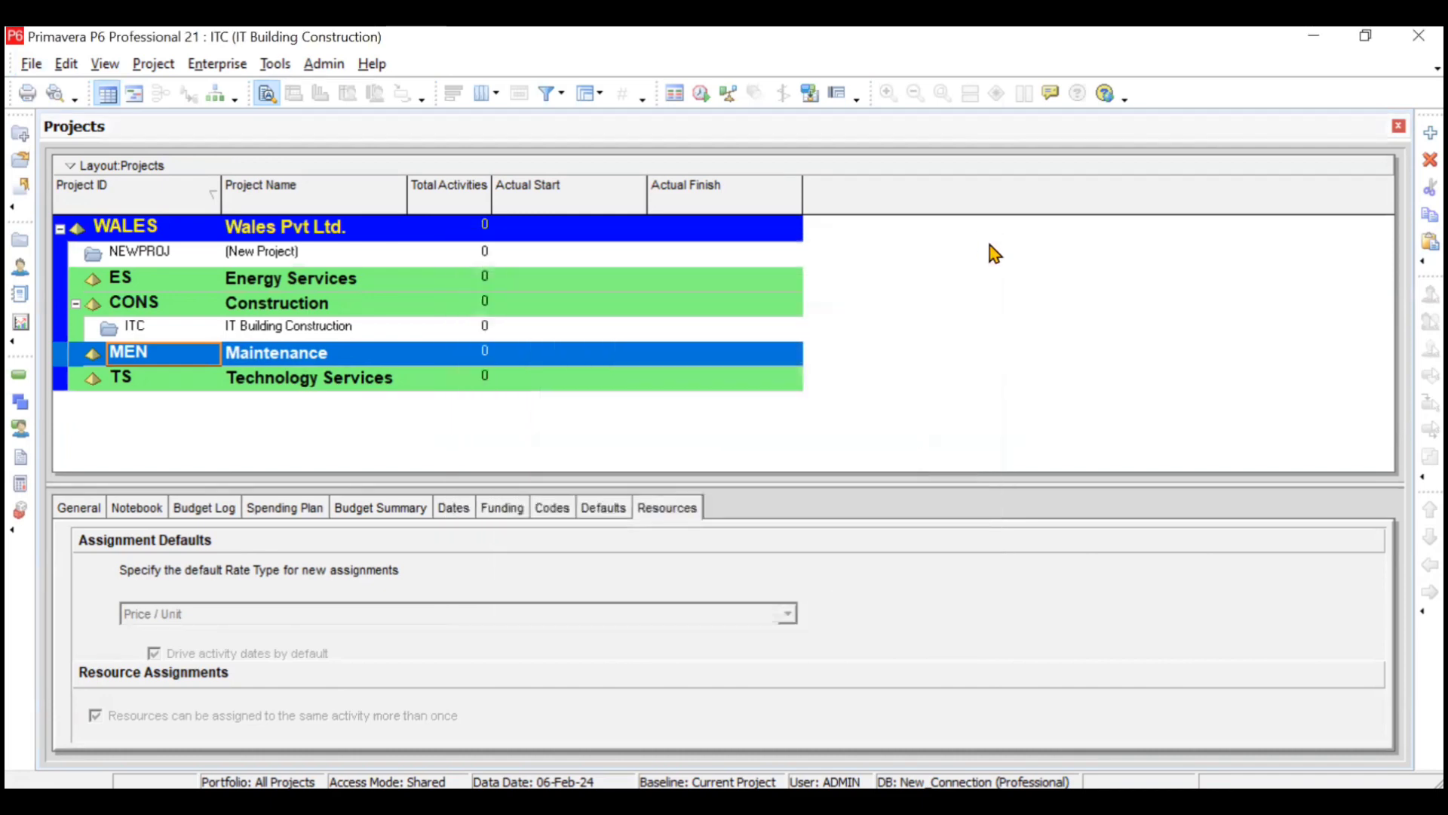